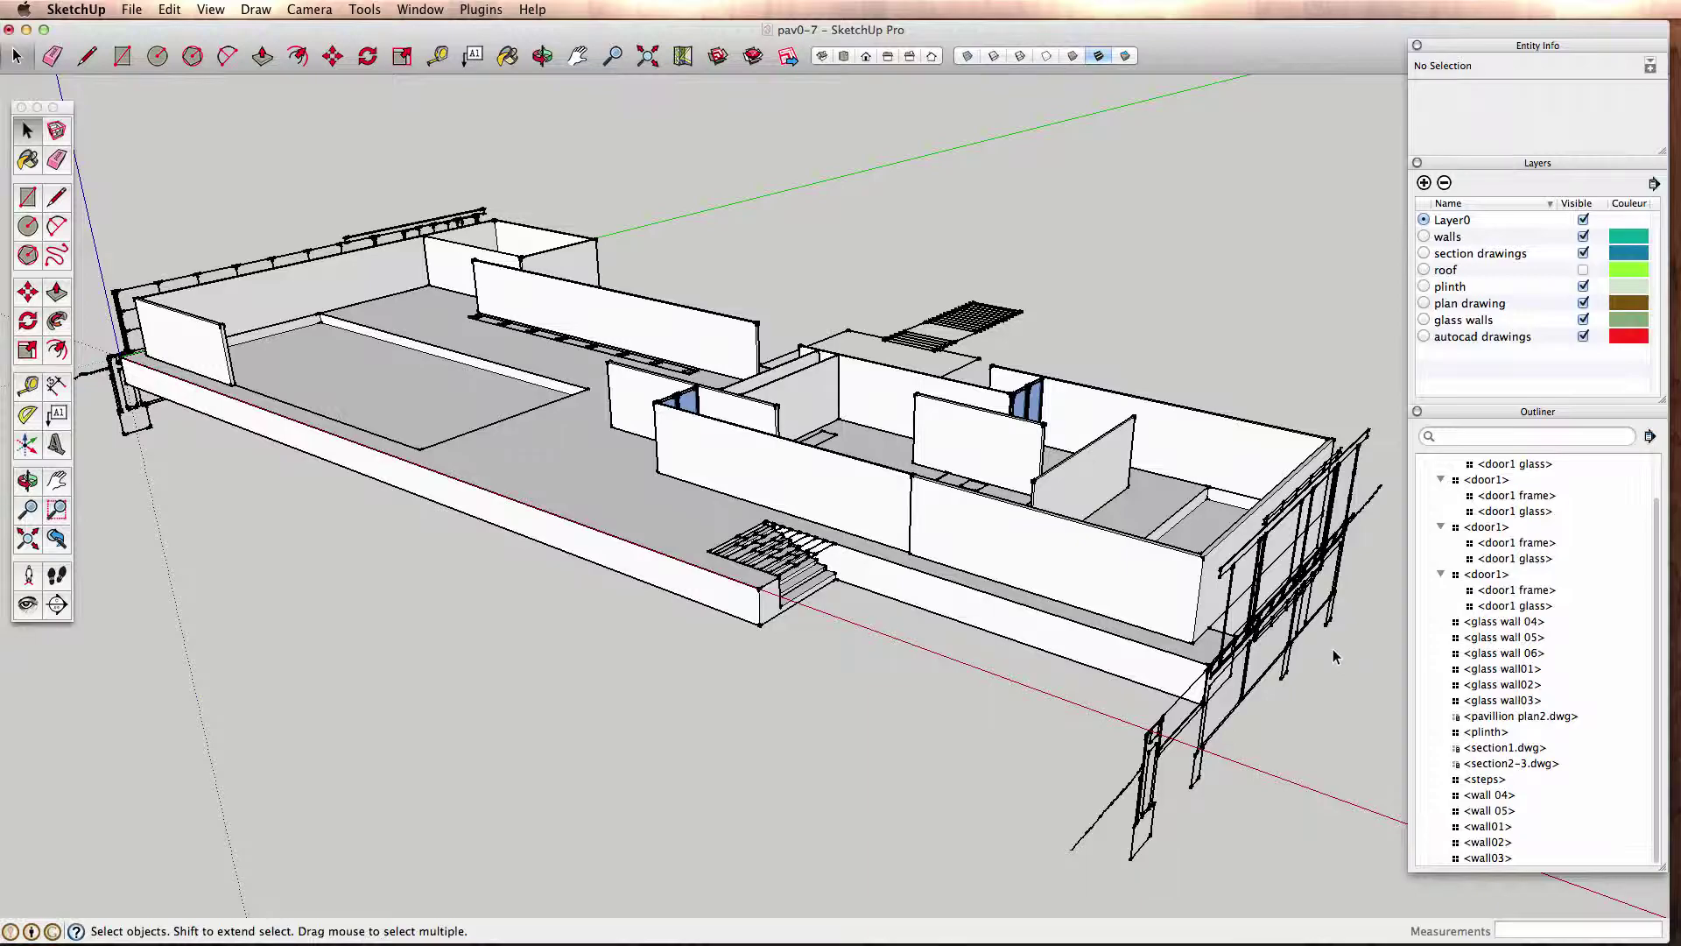
Orbit, pan and zoom in close on the row of plinth squares beside the long wall
{"action": "key", "text": "o"}
{"action": "mouse_move", "coordinate": [492, 532]}
{"action": "left_mouse_down"}
{"action": "mouse_move", "coordinate": [605, 556]}
{"action": "mouse_move", "coordinate": [745, 634]}
{"action": "left_mouse_up"}
{"action": "middle_click_drag", "start_coordinate": [745, 634], "coordinate": [671, 564]}
{"action": "scroll", "coordinate": [486, 429], "scroll_direction": "up", "scroll_amount": 5}
{"action": "mouse_move", "coordinate": [487, 429]}
{"action": "middle_mouse_down"}
{"action": "mouse_move", "coordinate": [592, 489]}
{"action": "mouse_move", "coordinate": [563, 461]}
{"action": "mouse_move", "coordinate": [770, 638]}
{"action": "mouse_move", "coordinate": [713, 607]}
{"action": "middle_mouse_up"}
{"action": "scroll", "coordinate": [848, 526], "scroll_direction": "down", "scroll_amount": 5}
{"action": "key", "text": "space"}
{"action": "scroll", "coordinate": [590, 440], "scroll_direction": "up", "scroll_amount": 6}
{"action": "scroll", "coordinate": [575, 466], "scroll_direction": "up", "scroll_amount": 3}
{"action": "scroll", "coordinate": [676, 619], "scroll_direction": "up", "scroll_amount": 2}
{"action": "scroll", "coordinate": [612, 533], "scroll_direction": "up", "scroll_amount": 2}
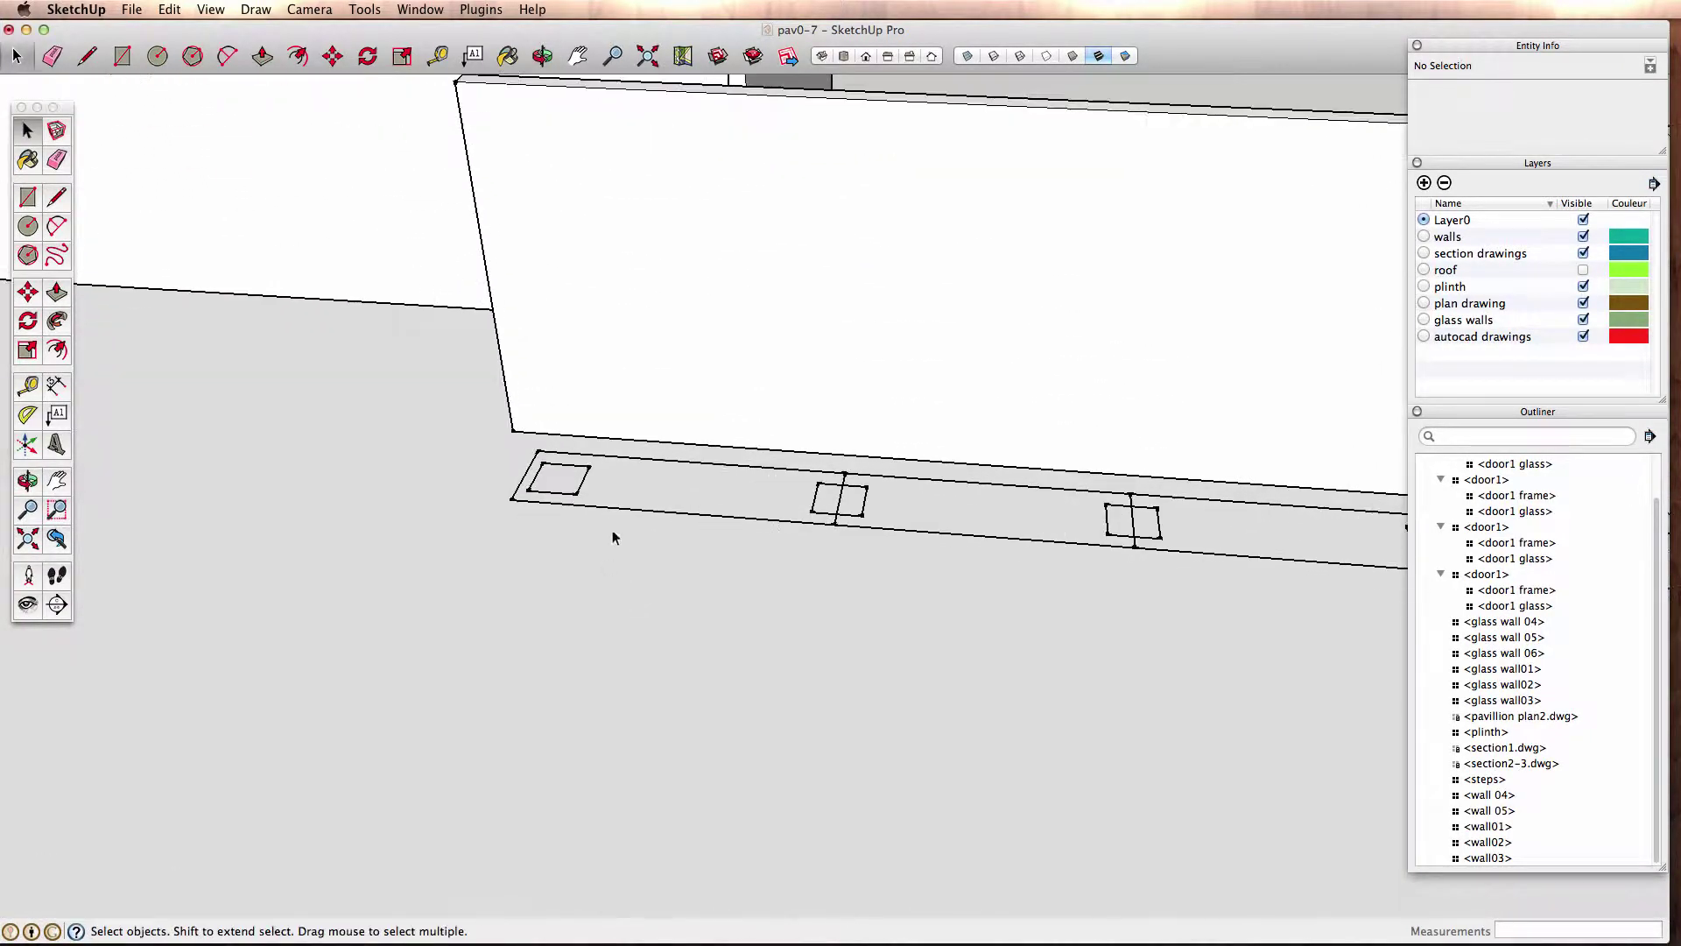
{"action": "mouse_move", "coordinate": [612, 534]}
{"action": "middle_mouse_down"}
{"action": "mouse_move", "coordinate": [682, 636]}
{"action": "mouse_move", "coordinate": [547, 571]}
{"action": "middle_mouse_up"}
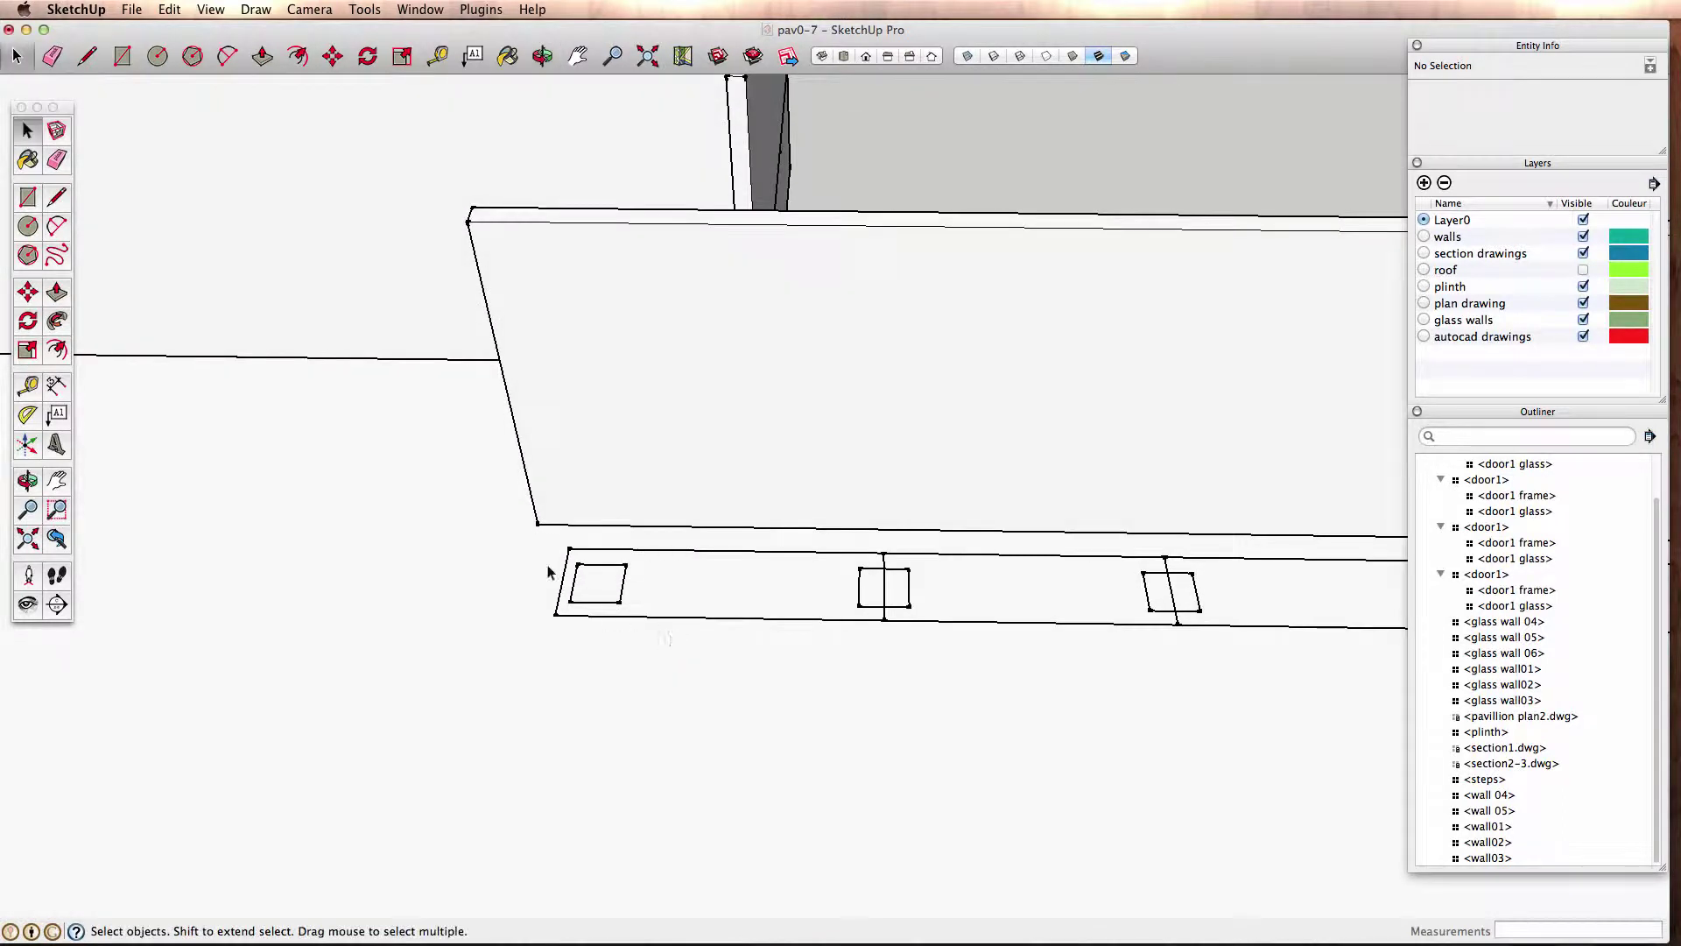
Draw a 400 × 400 mm square face over the first plinth square
{"action": "left_click", "coordinate": [28, 199]}
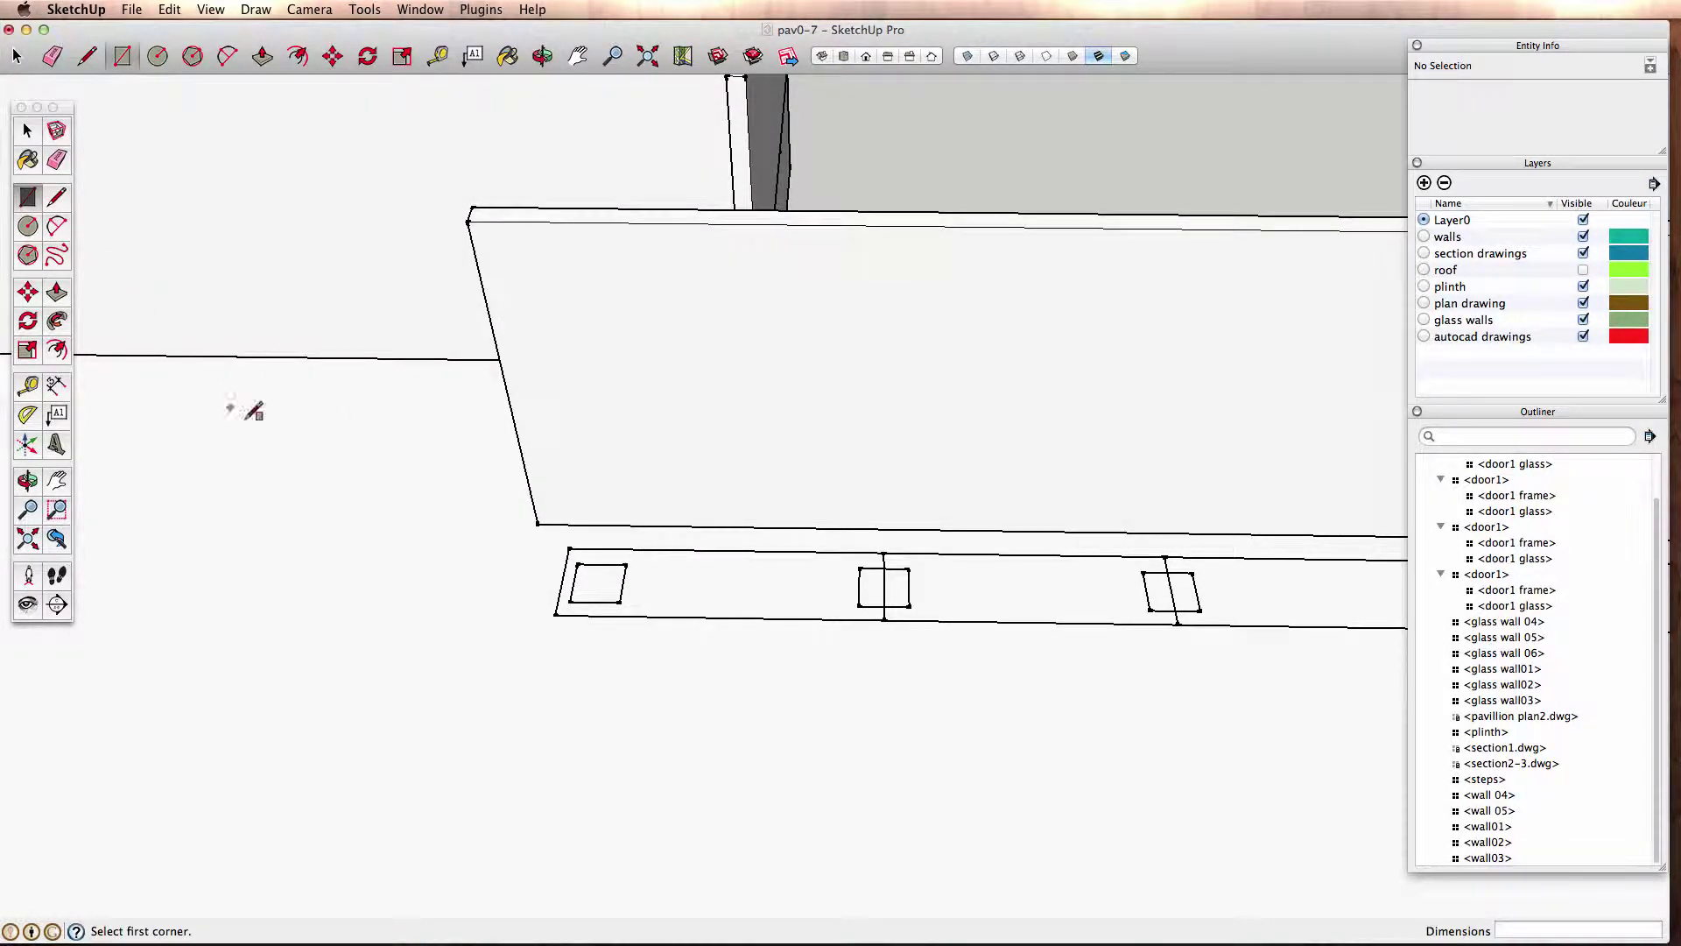
{"action": "left_click", "coordinate": [578, 564]}
{"action": "left_click", "coordinate": [620, 602]}
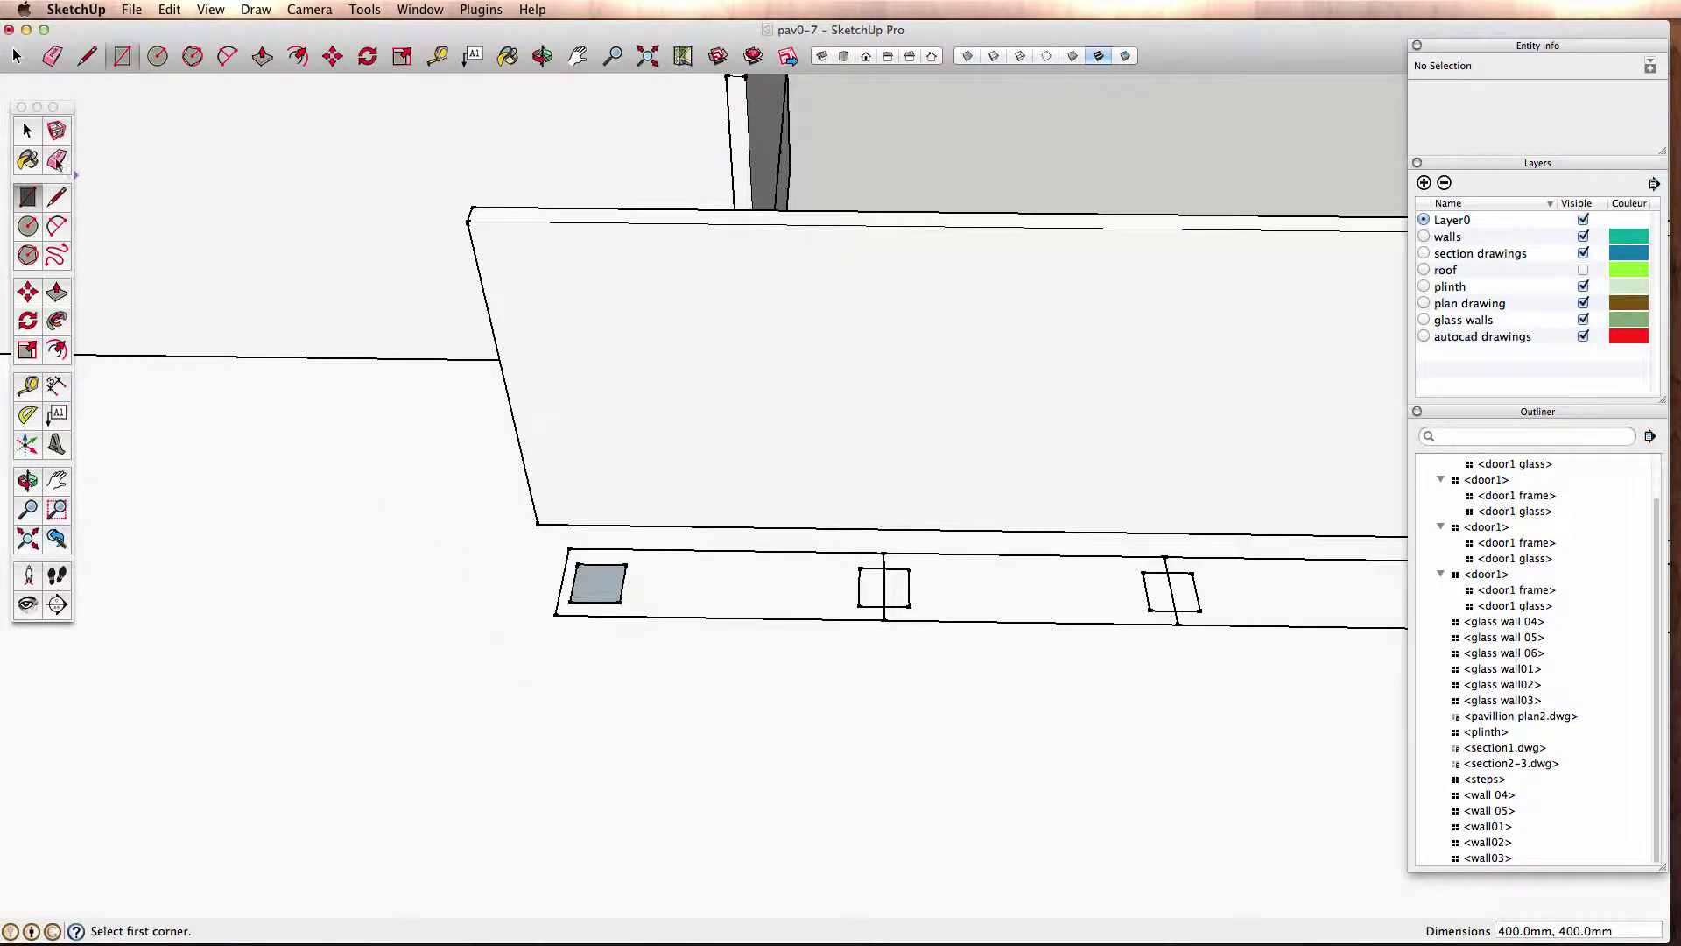
Push/pull the square face up 770.5 mm into a box stump
{"action": "left_click", "coordinate": [27, 132]}
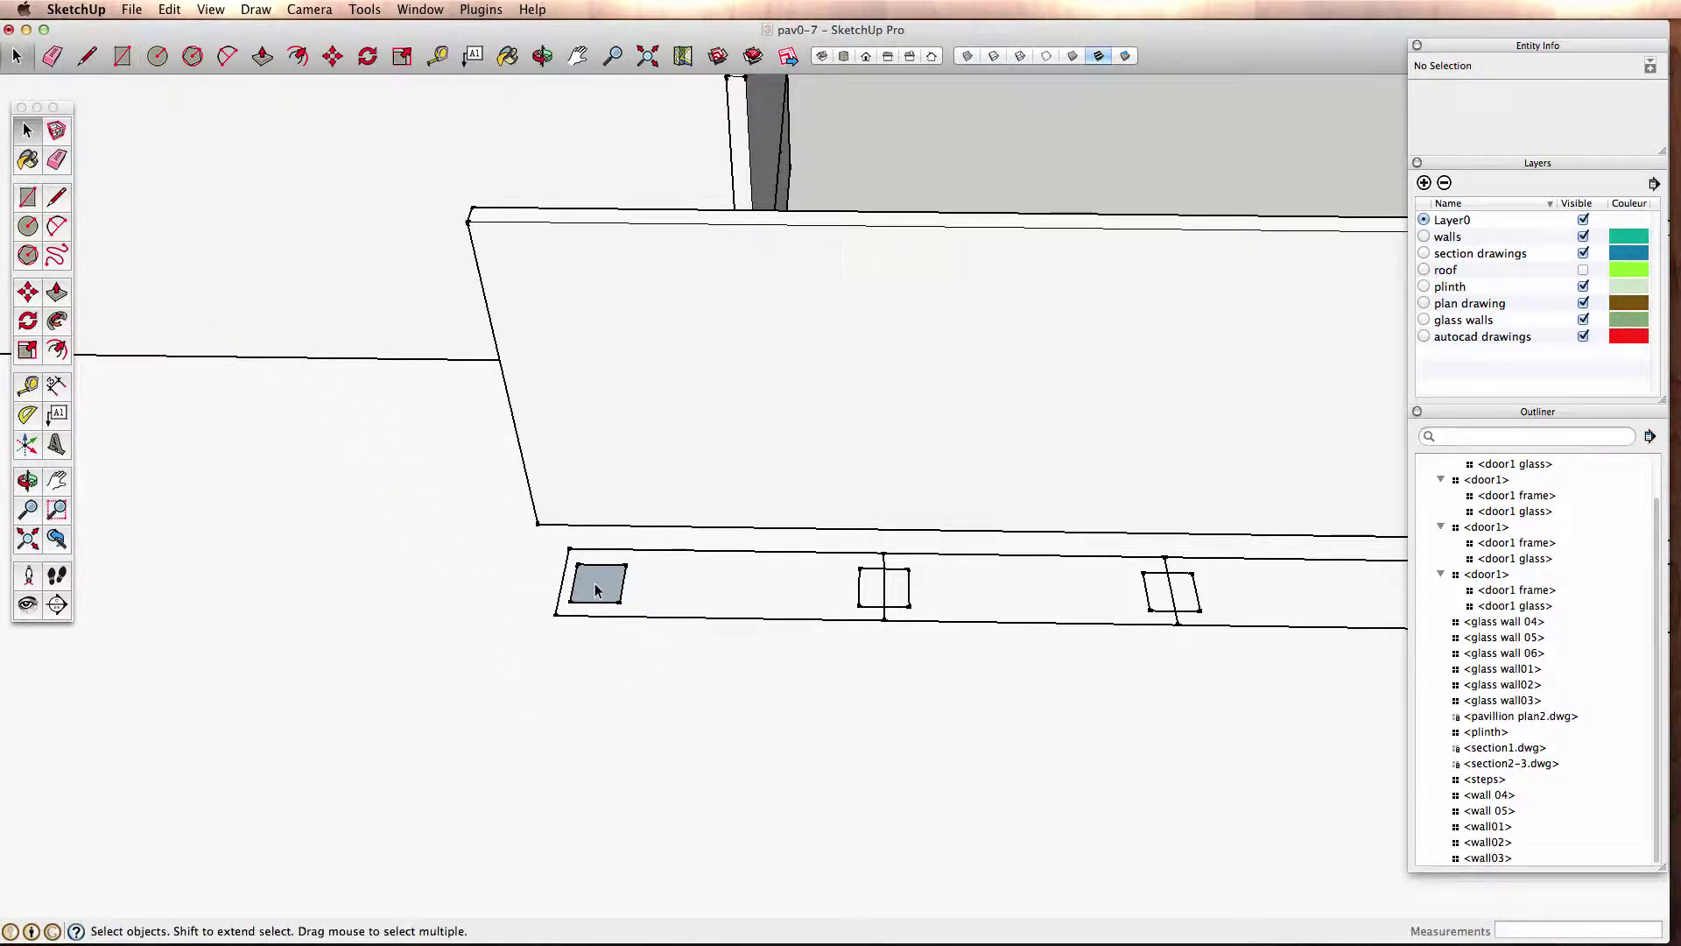
{"action": "left_click", "coordinate": [596, 590]}
{"action": "key", "text": "p"}
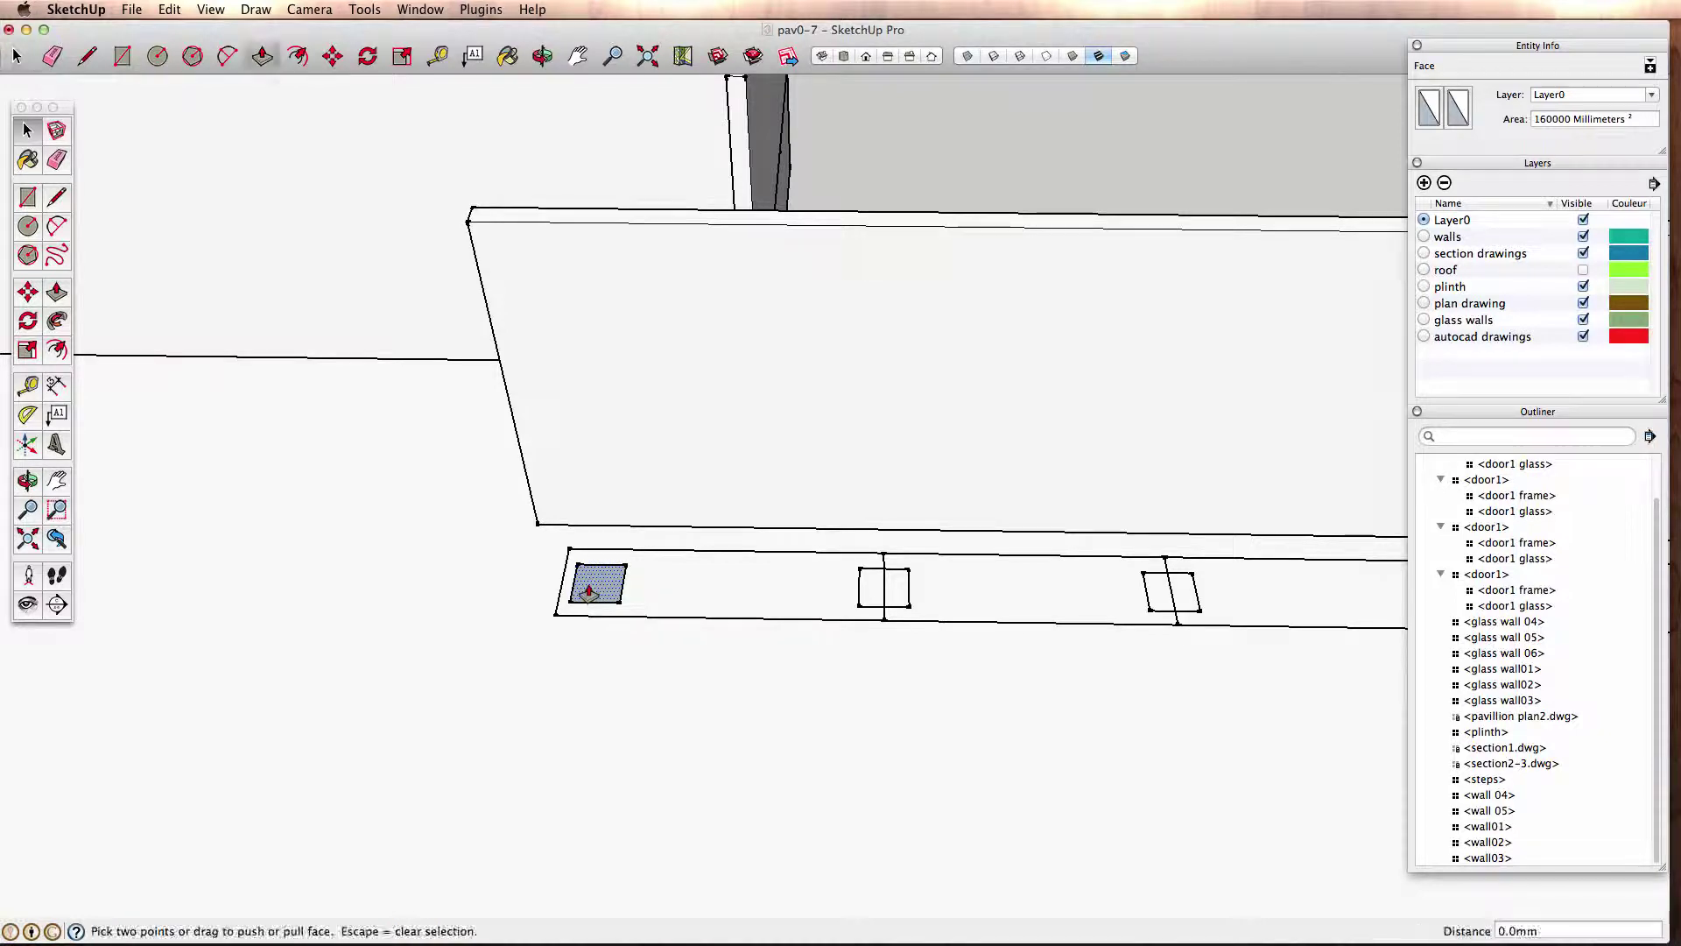
{"action": "left_click_drag", "start_coordinate": [594, 588], "coordinate": [587, 541]}
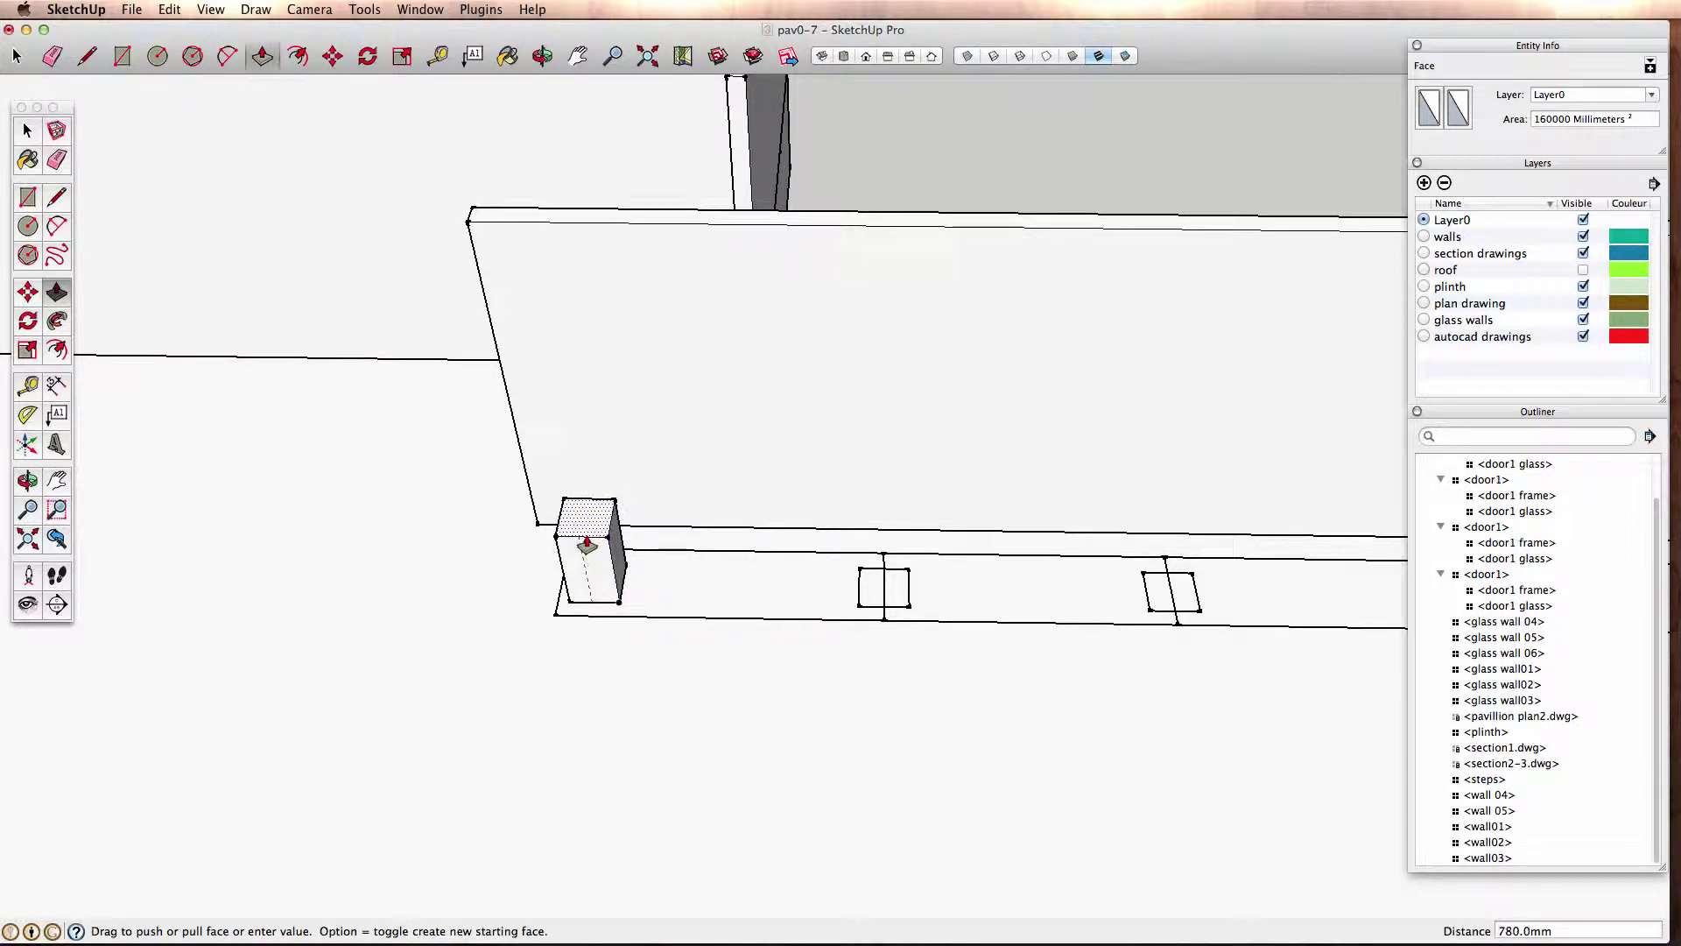
{"action": "scroll", "coordinate": [371, 649], "scroll_direction": "down", "scroll_amount": 2}
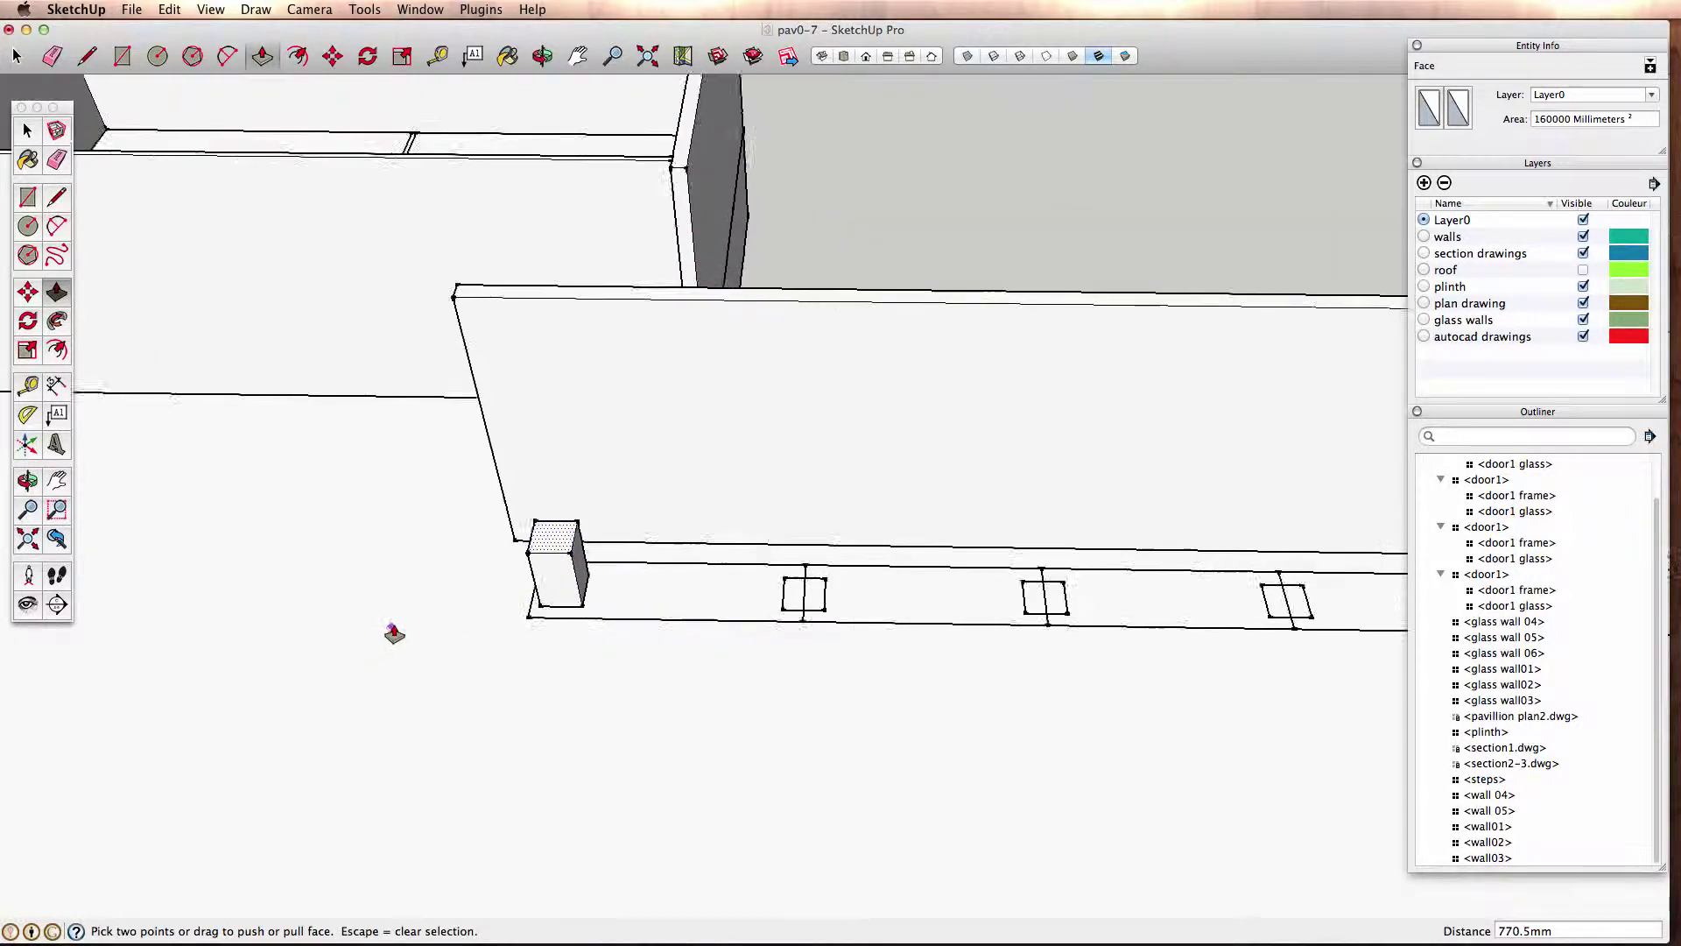
{"action": "scroll", "coordinate": [359, 661], "scroll_direction": "down", "scroll_amount": 2}
{"action": "scroll", "coordinate": [353, 676], "scroll_direction": "down", "scroll_amount": 2}
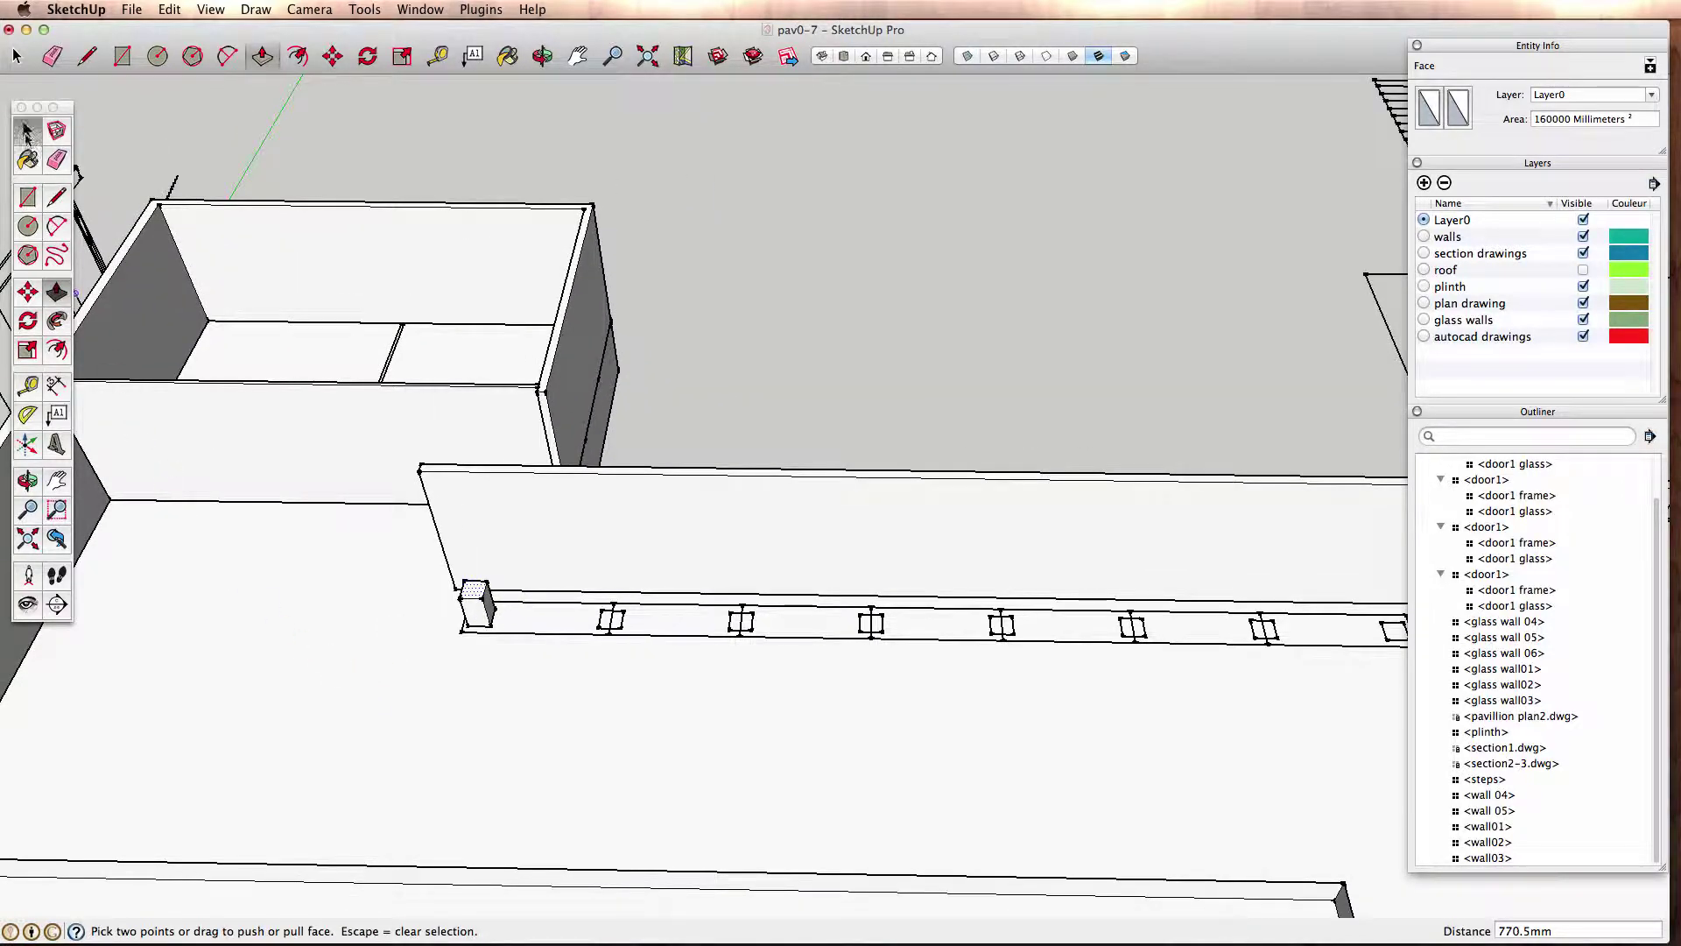
{"action": "left_click", "coordinate": [26, 131]}
Untick the walls layer in the Layers panel and orbit around the stump on the plinth
{"action": "mouse_move", "coordinate": [275, 676]}
{"action": "middle_mouse_down"}
{"action": "mouse_move", "coordinate": [353, 623]}
{"action": "mouse_move", "coordinate": [661, 548]}
{"action": "mouse_move", "coordinate": [898, 451]}
{"action": "middle_mouse_up"}
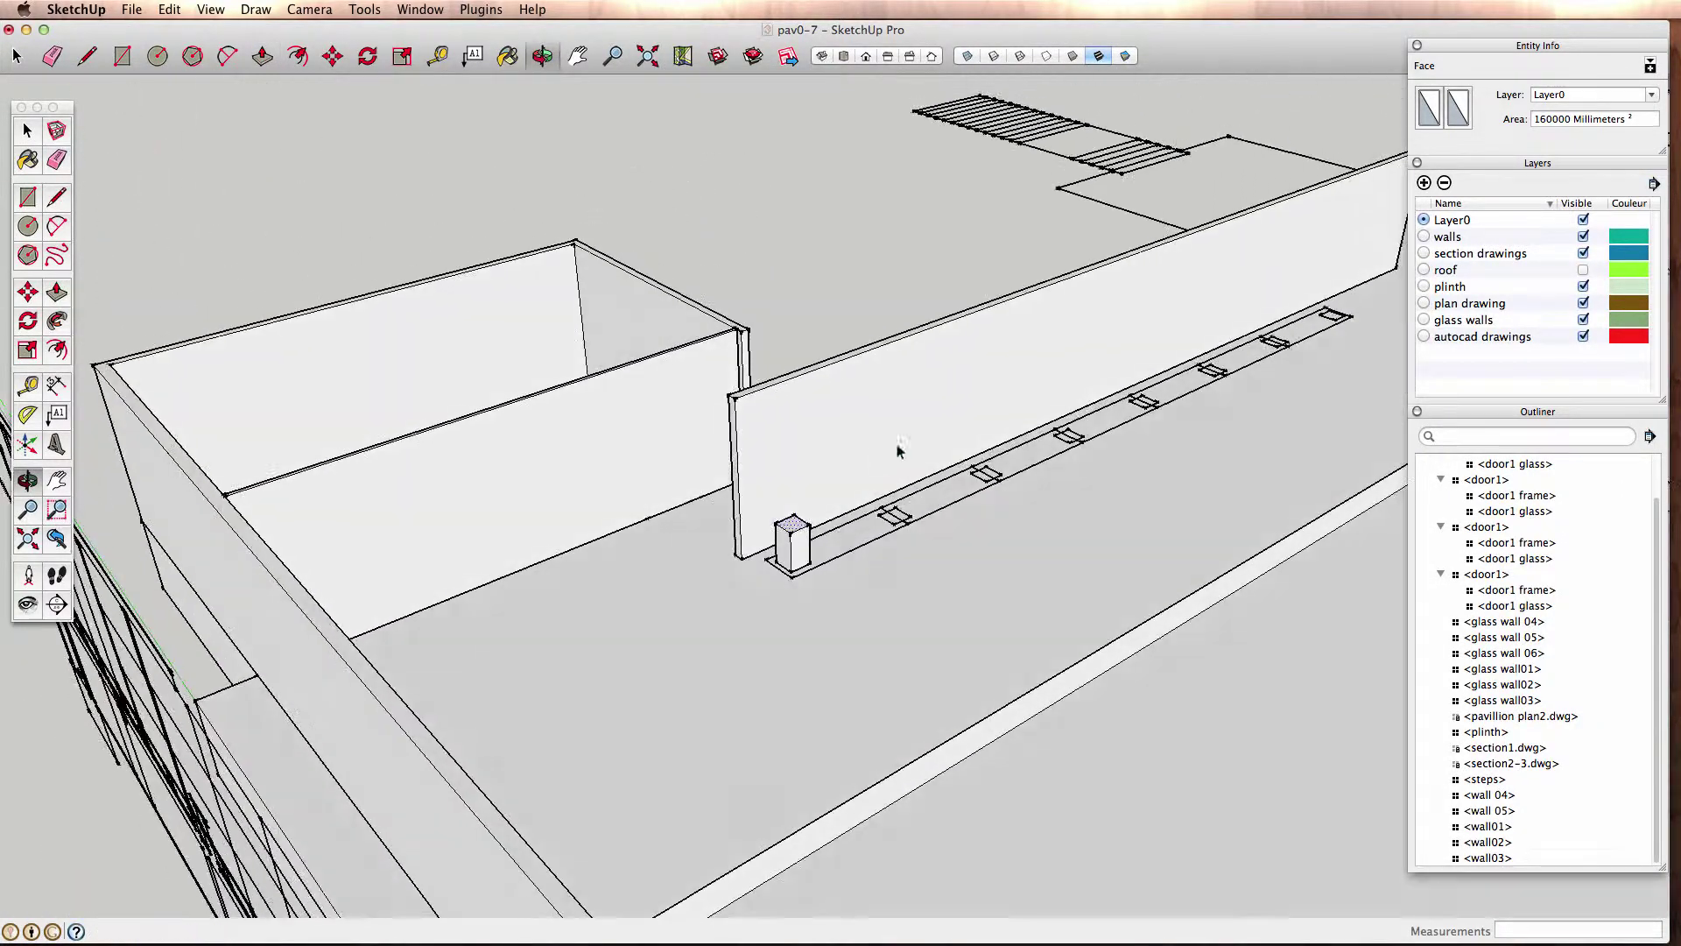
{"action": "mouse_move", "coordinate": [488, 743]}
{"action": "middle_mouse_down"}
{"action": "mouse_move", "coordinate": [575, 686]}
{"action": "mouse_move", "coordinate": [955, 633]}
{"action": "middle_mouse_up"}
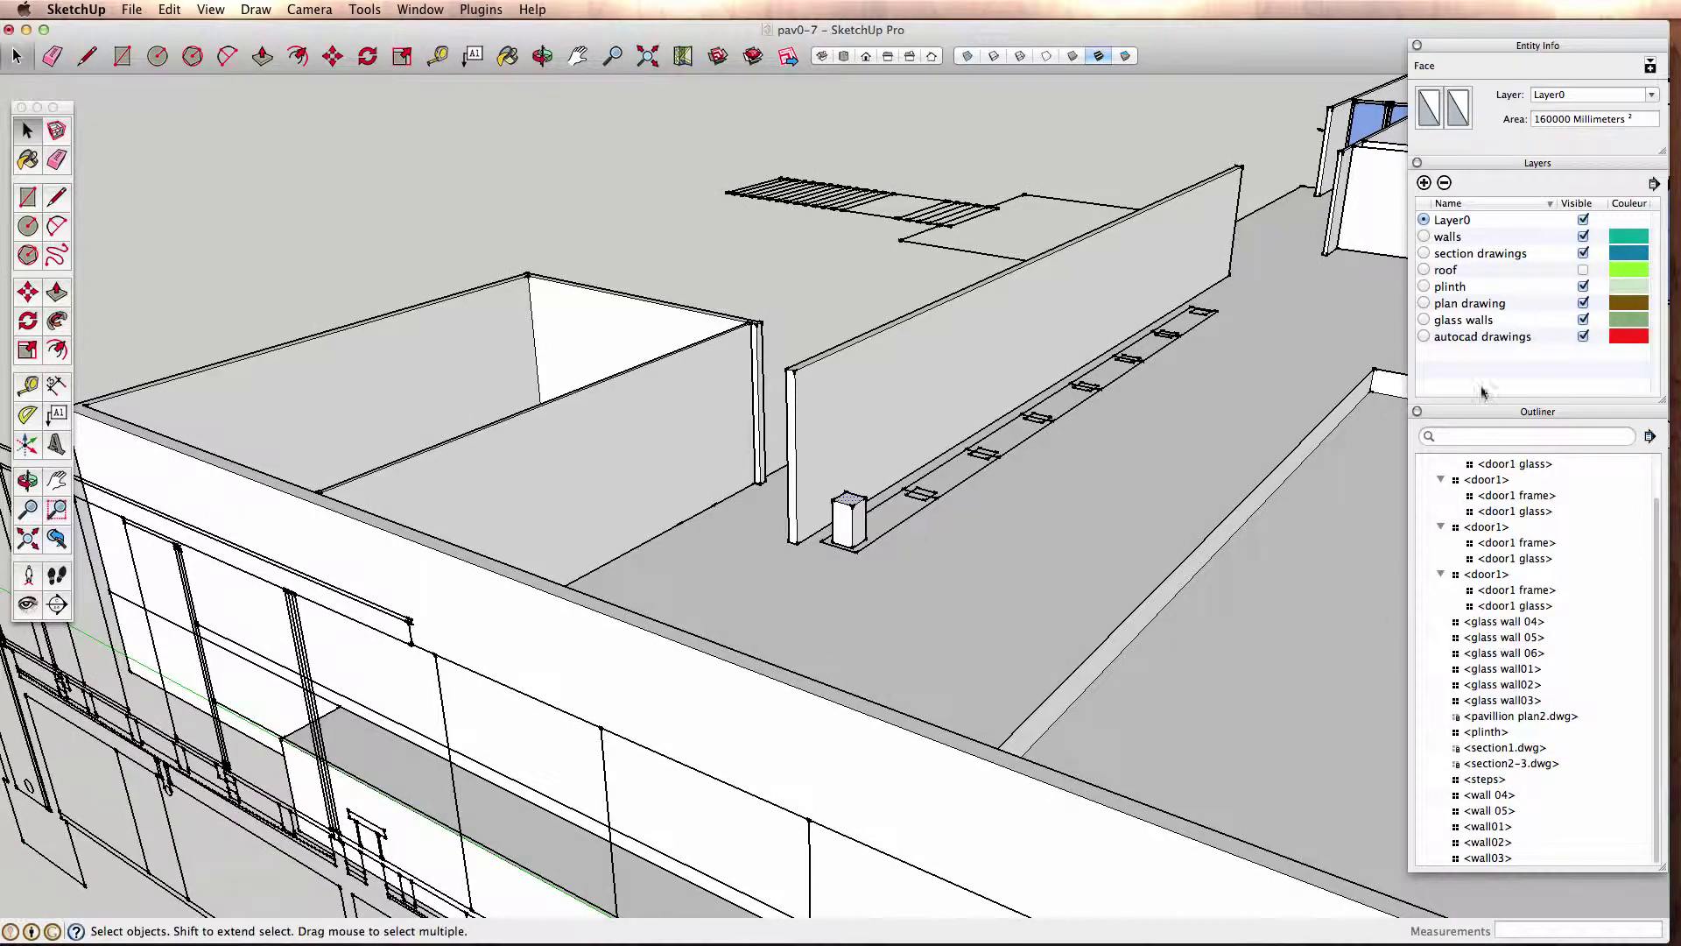
{"action": "left_click", "coordinate": [1582, 237]}
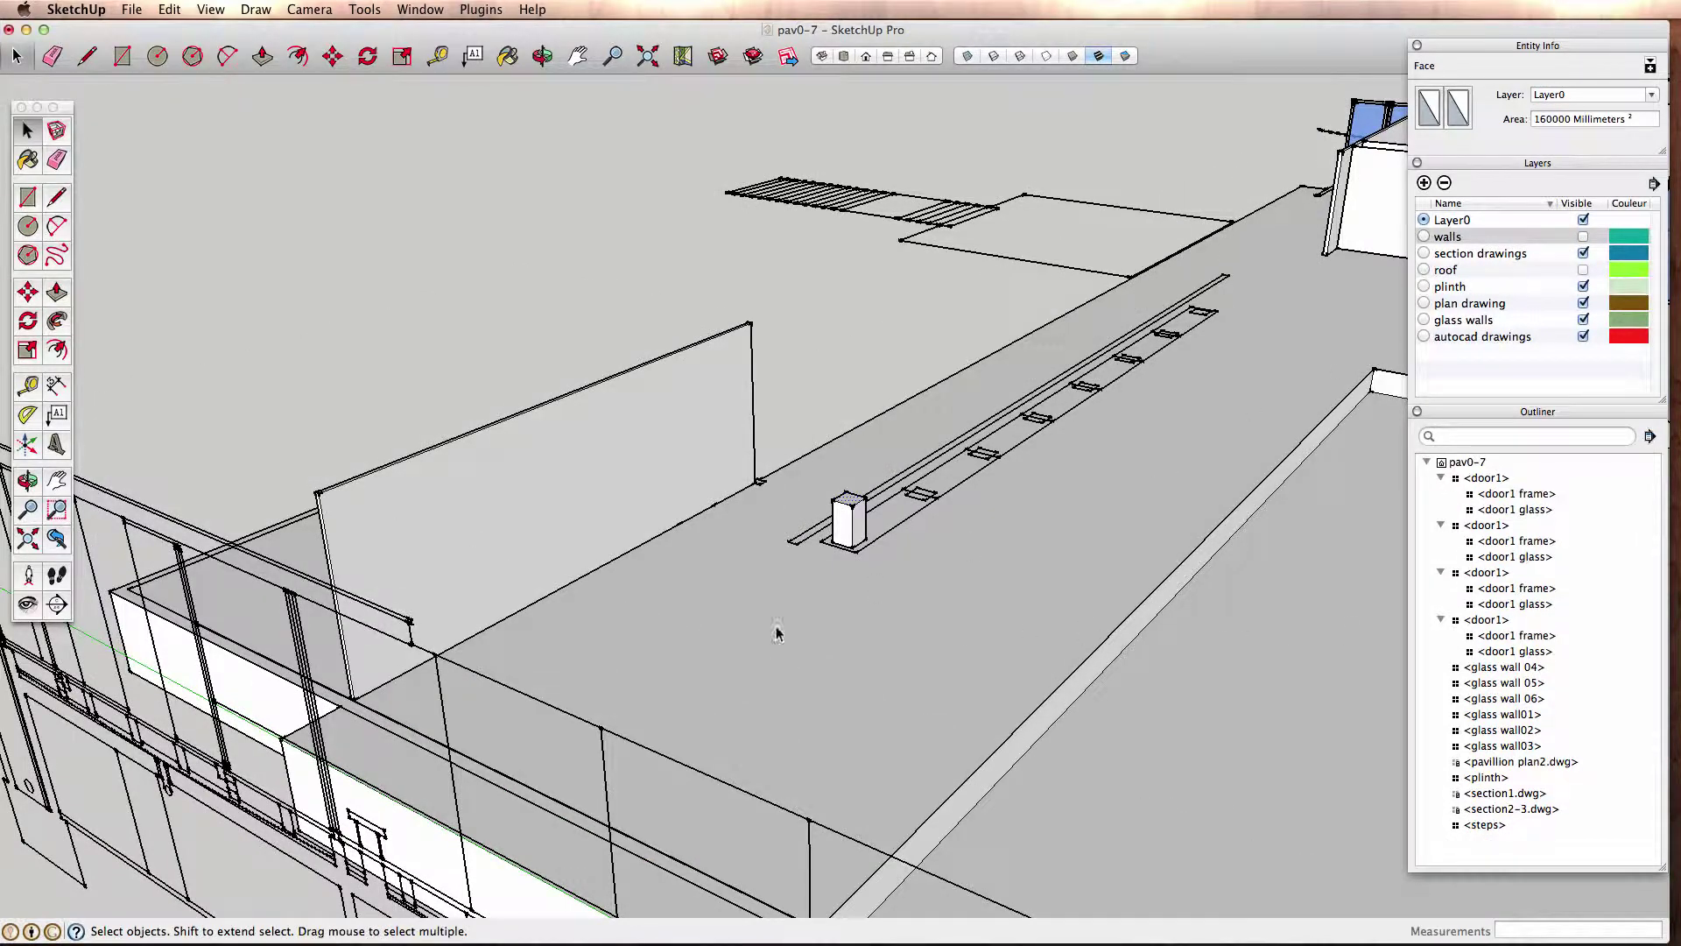
{"action": "mouse_move", "coordinate": [777, 634]}
{"action": "middle_mouse_down"}
{"action": "mouse_move", "coordinate": [604, 695]}
{"action": "mouse_move", "coordinate": [800, 578]}
{"action": "mouse_move", "coordinate": [871, 481]}
{"action": "mouse_move", "coordinate": [708, 604]}
{"action": "middle_mouse_up"}
{"action": "middle_click_drag", "start_coordinate": [878, 474], "coordinate": [820, 581]}
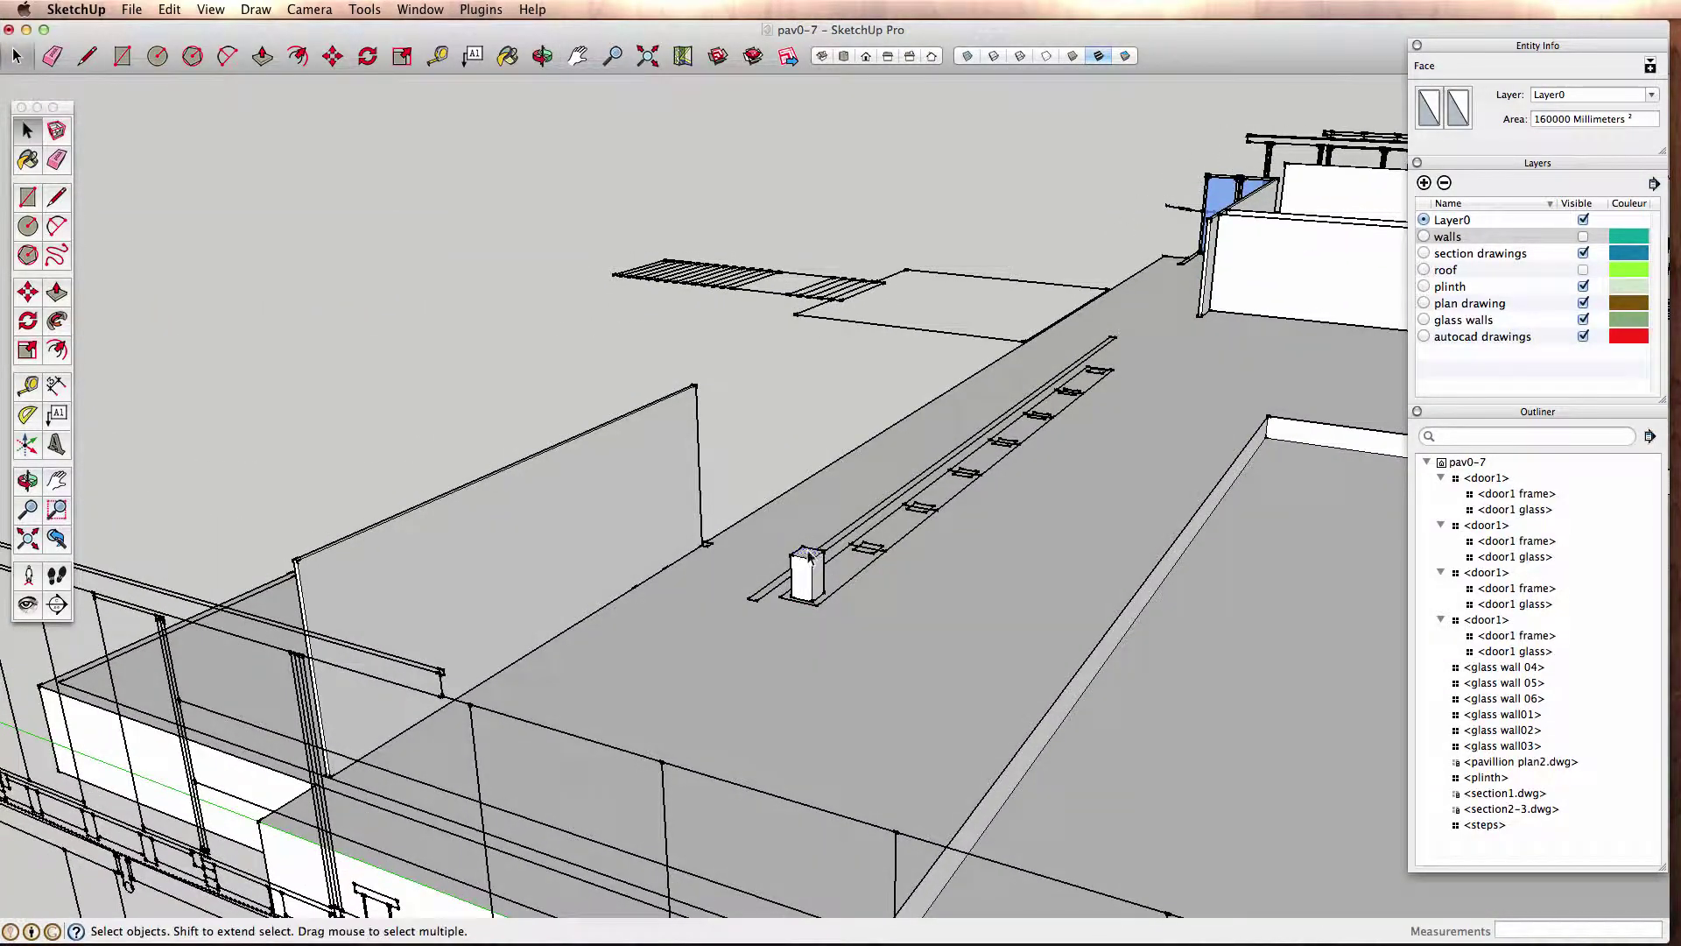
Push the stump's top face down 423.4 mm with Push/Pull
{"action": "left_click", "coordinate": [802, 553]}
{"action": "left_click", "coordinate": [803, 559]}
{"action": "key", "text": "p"}
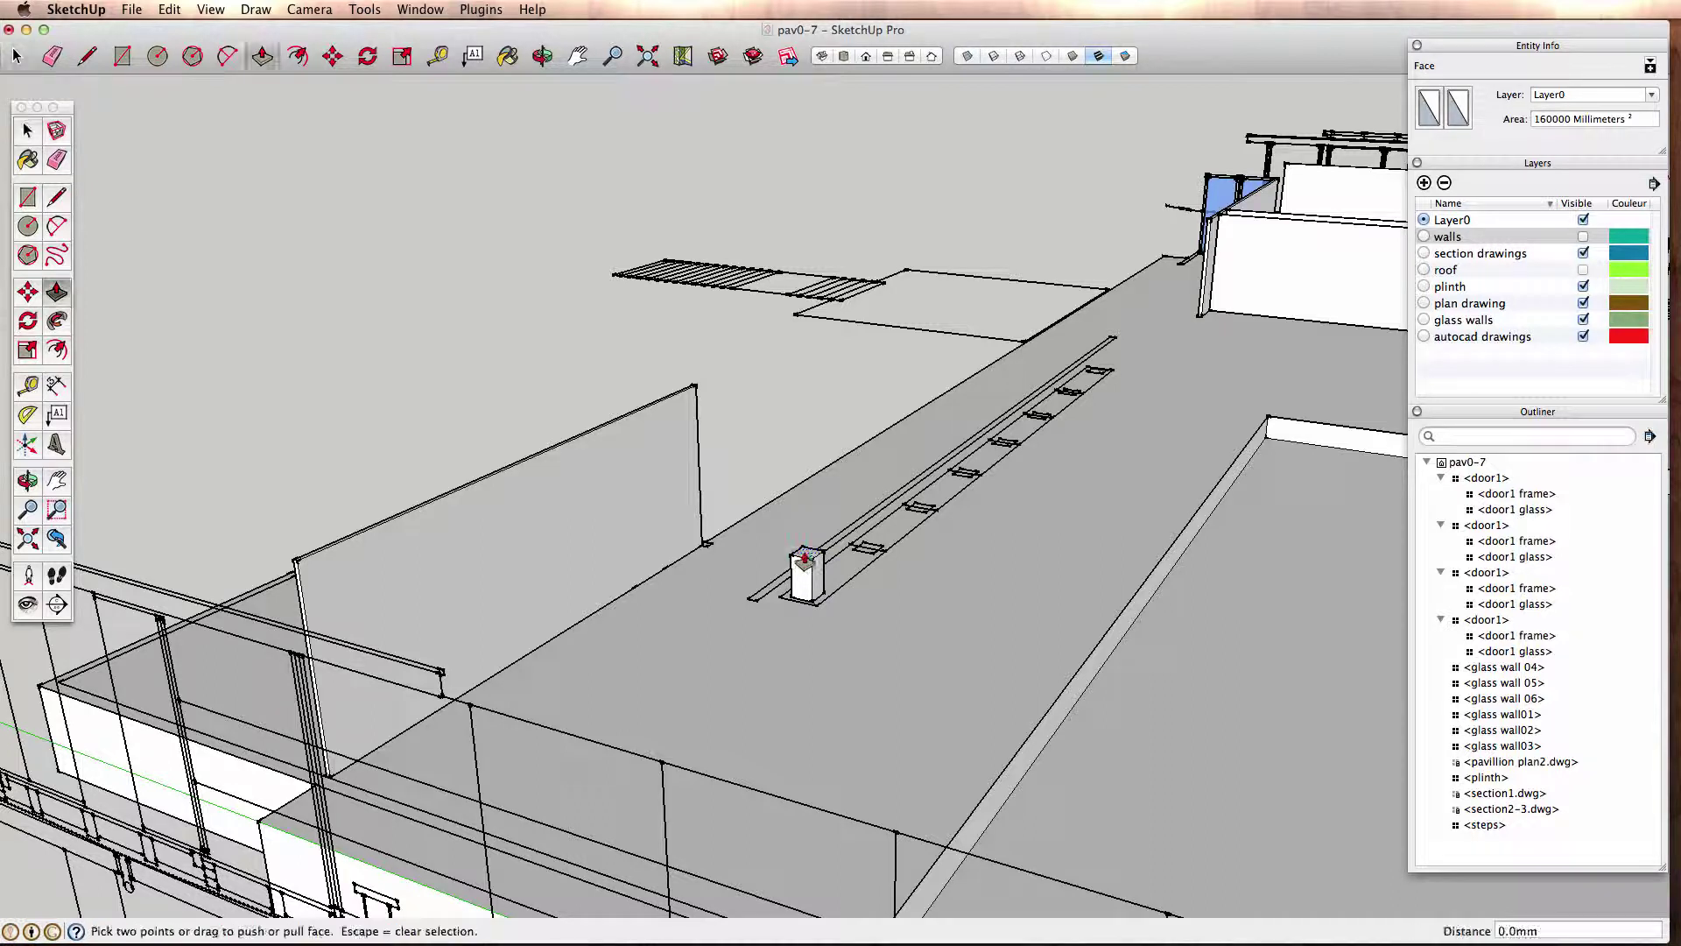
{"action": "left_click", "coordinate": [803, 557]}
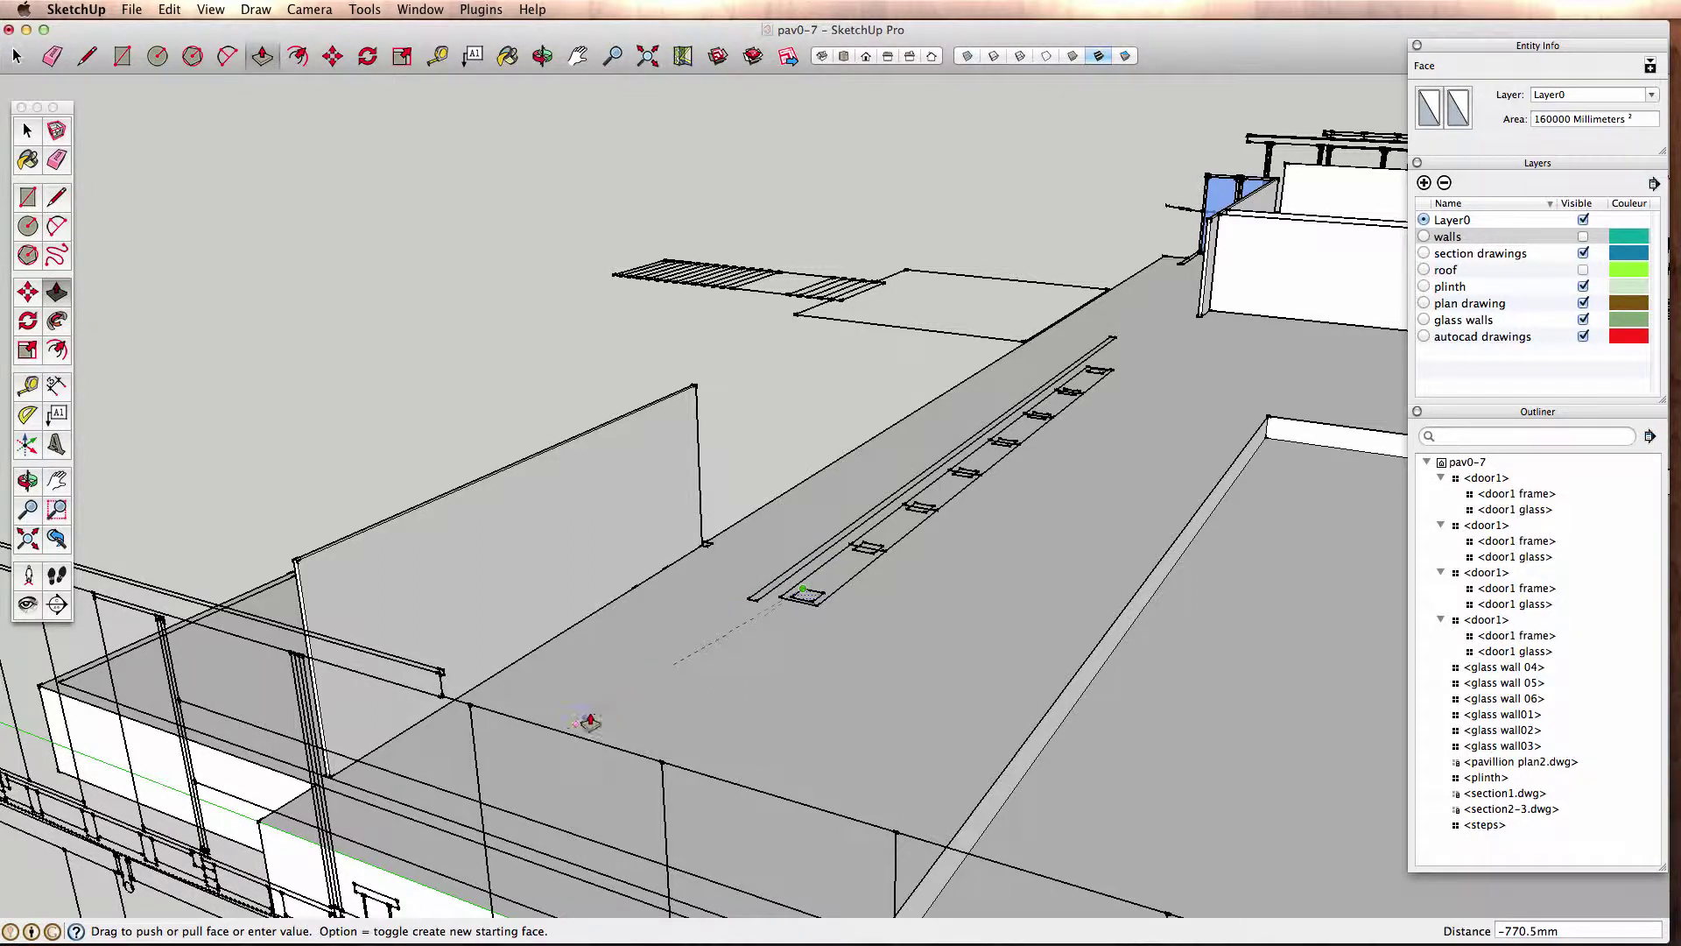
{"action": "left_click", "coordinate": [374, 910]}
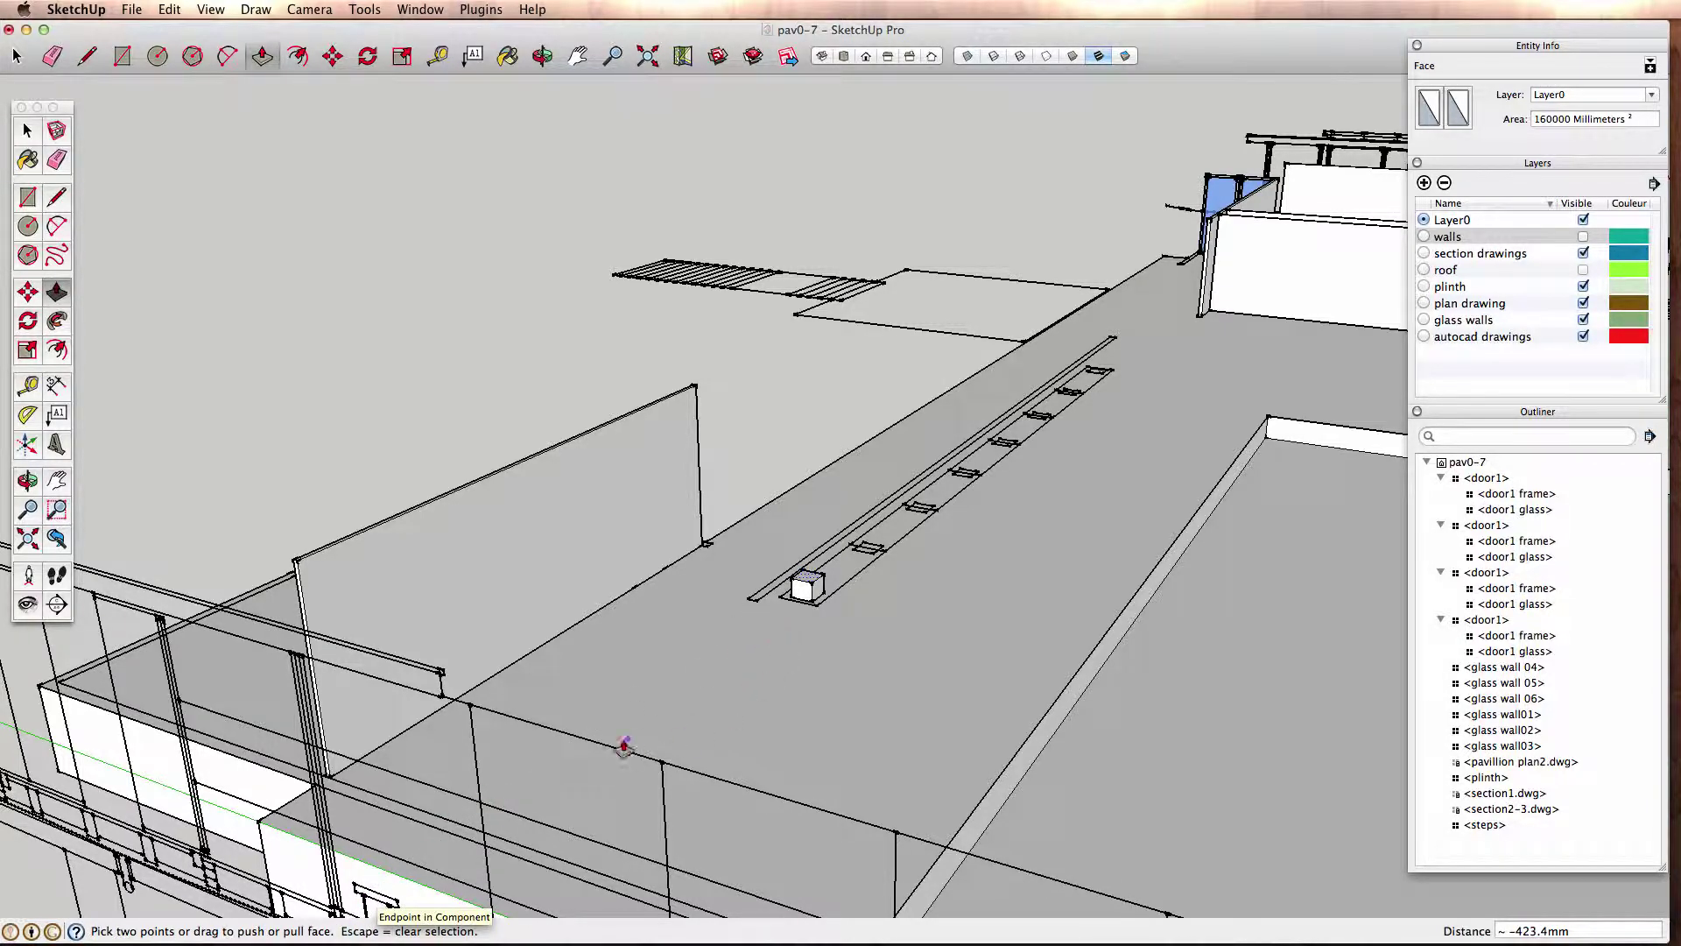
Orbit and zoom to a low perspective view of the shortened stump
{"action": "key", "text": "o"}
{"action": "mouse_move", "coordinate": [507, 713]}
{"action": "left_mouse_down"}
{"action": "mouse_move", "coordinate": [668, 589]}
{"action": "mouse_move", "coordinate": [705, 528]}
{"action": "left_mouse_up"}
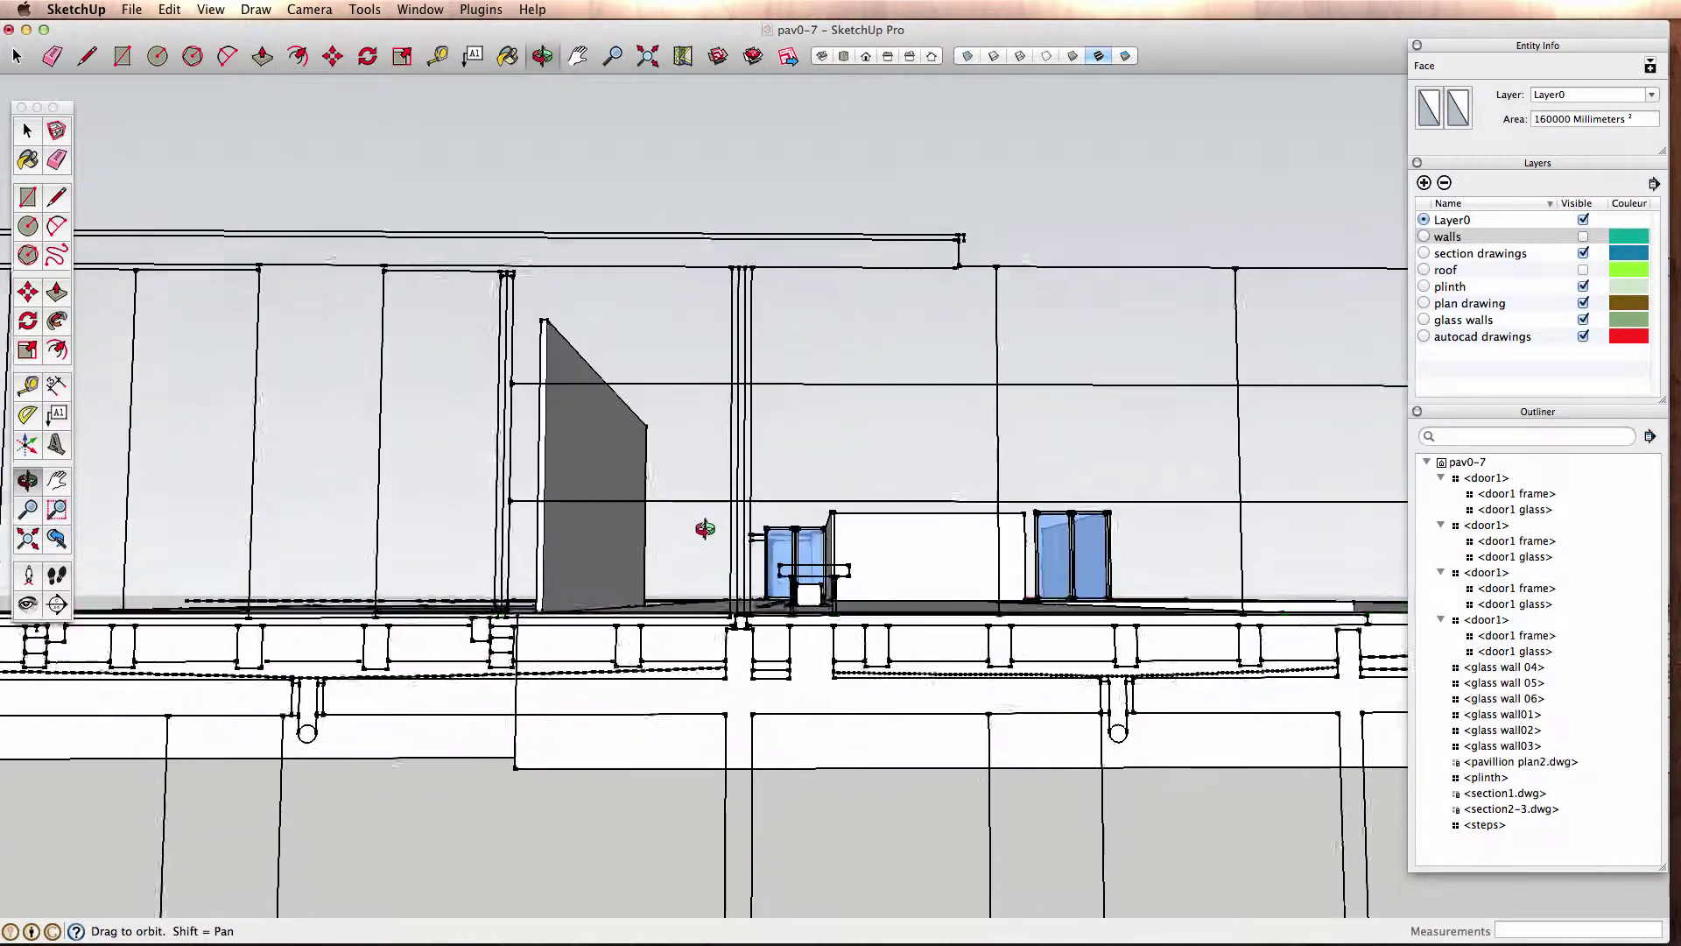
{"action": "middle_click_drag", "start_coordinate": [705, 528], "coordinate": [713, 611]}
{"action": "scroll", "coordinate": [713, 612], "scroll_direction": "up", "scroll_amount": 3}
{"action": "middle_click_drag", "start_coordinate": [740, 668], "coordinate": [790, 606]}
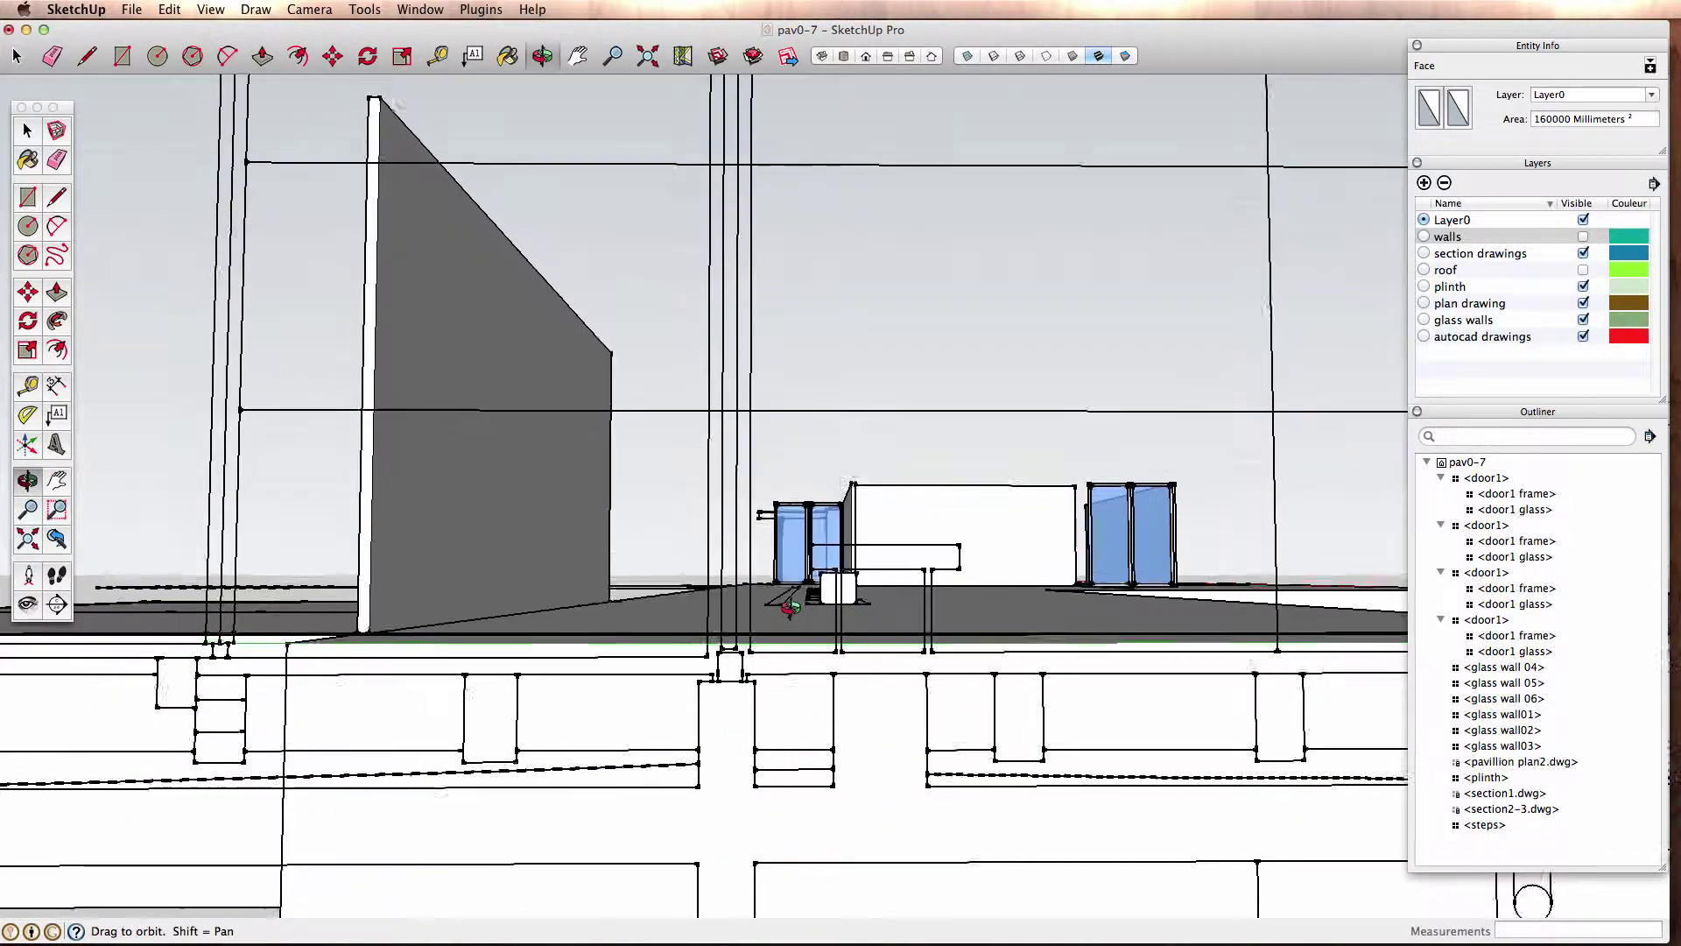
{"action": "mouse_move", "coordinate": [790, 606]}
{"action": "left_mouse_down"}
{"action": "mouse_move", "coordinate": [807, 593]}
{"action": "mouse_move", "coordinate": [462, 698]}
{"action": "mouse_move", "coordinate": [640, 652]}
{"action": "mouse_move", "coordinate": [697, 660]}
{"action": "left_mouse_up"}
{"action": "key", "text": "p"}
{"action": "left_click", "coordinate": [26, 130]}
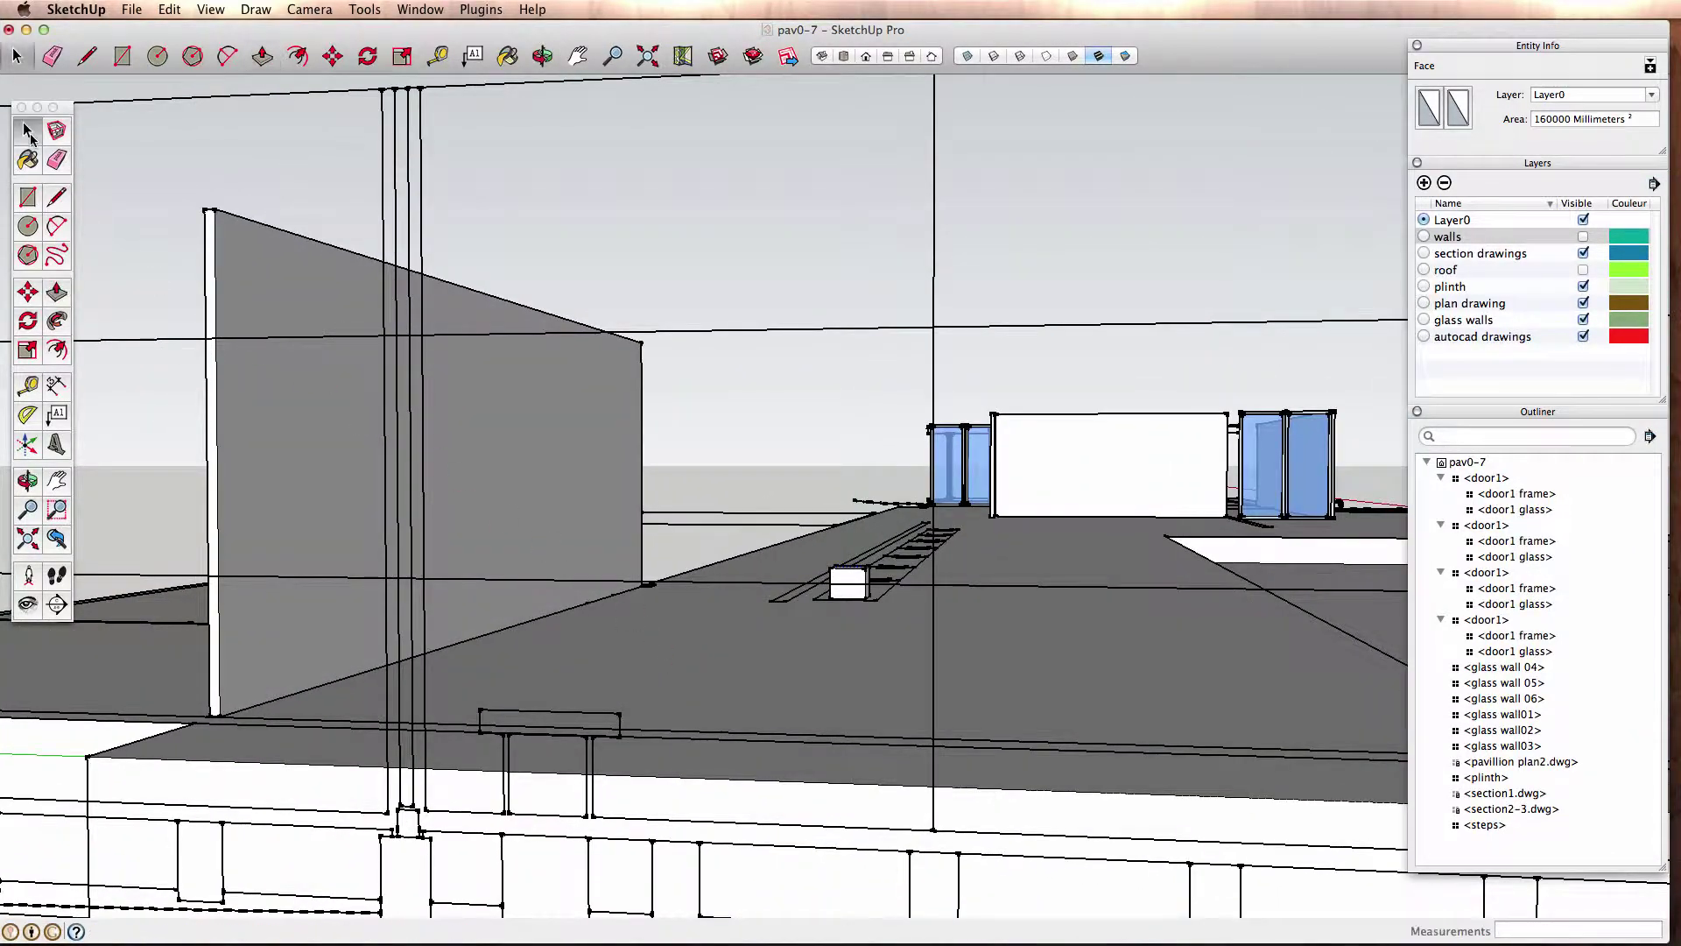
Switch the camera to parallel projection and view the plinth in elevation and from above
{"action": "left_click", "coordinate": [311, 9]}
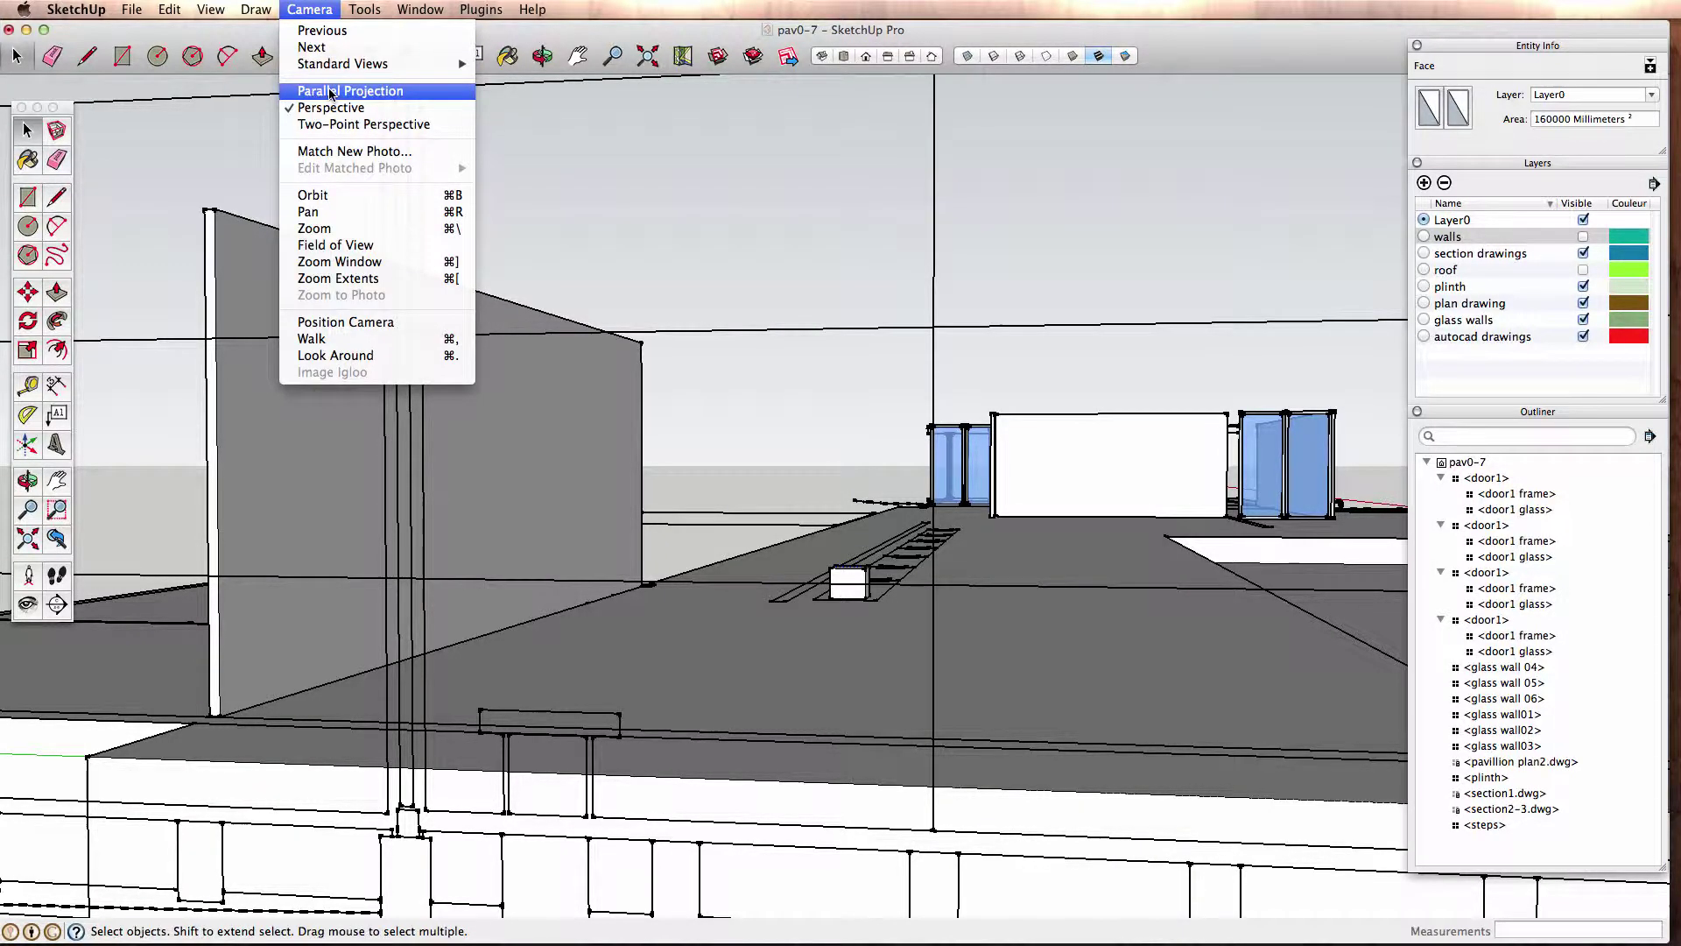
{"action": "left_click", "coordinate": [325, 93]}
{"action": "middle_click_drag", "start_coordinate": [374, 255], "coordinate": [790, 572]}
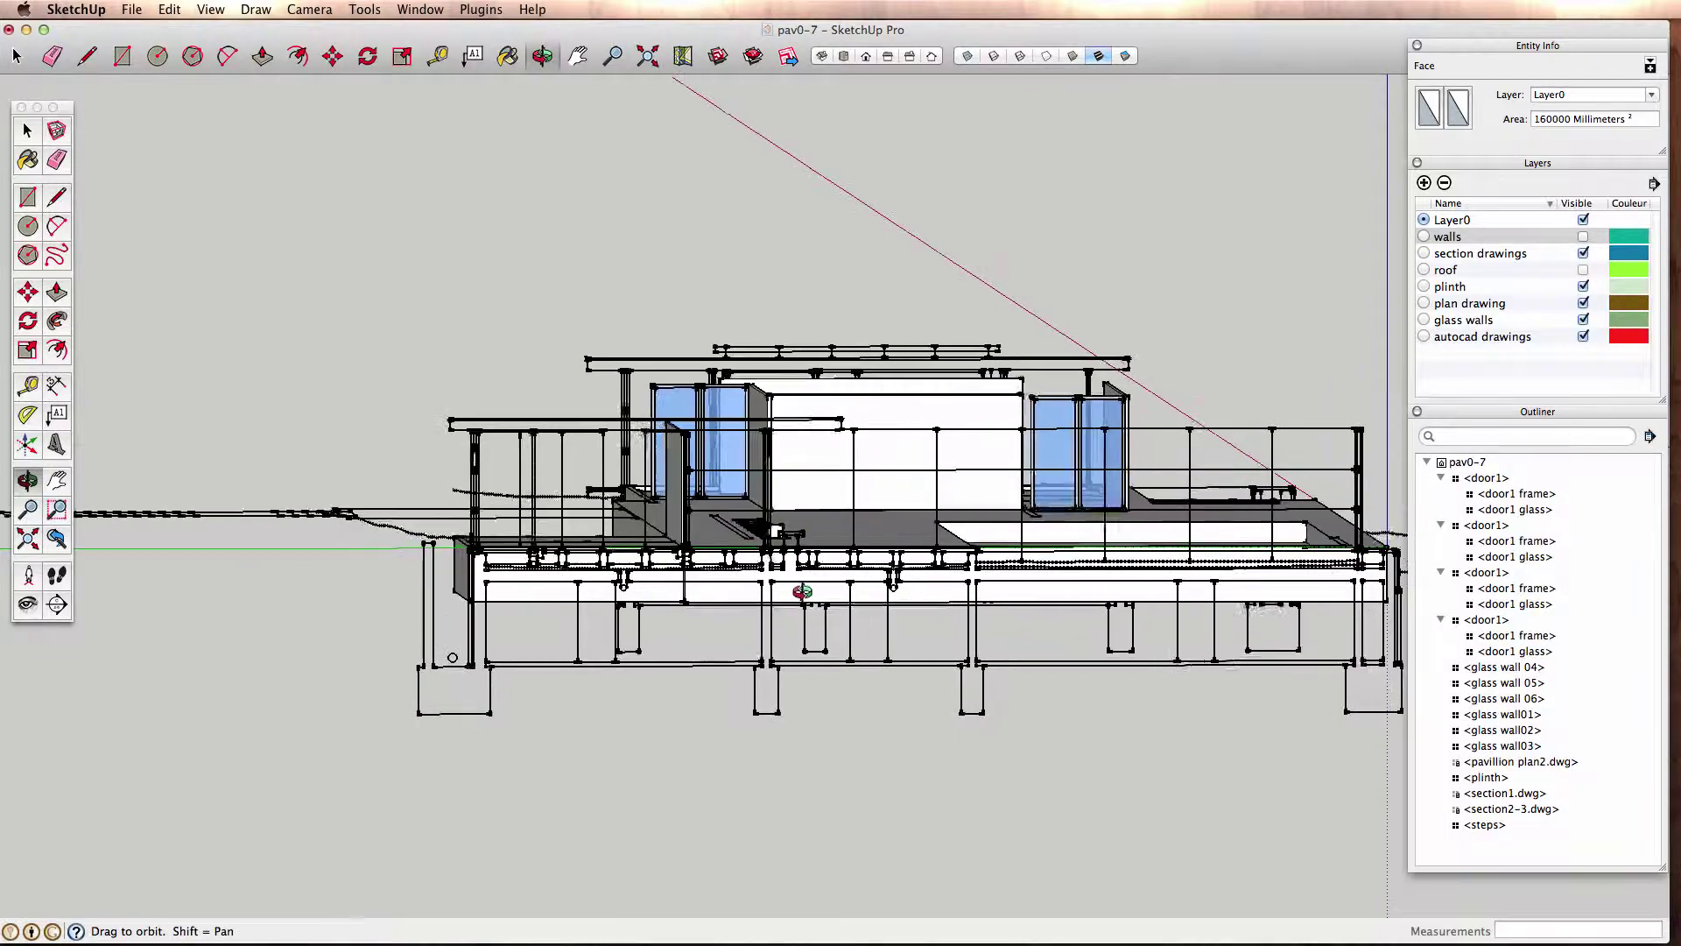
{"action": "scroll", "coordinate": [793, 584], "scroll_direction": "up", "scroll_amount": 2}
{"action": "scroll", "coordinate": [814, 617], "scroll_direction": "up", "scroll_amount": 2}
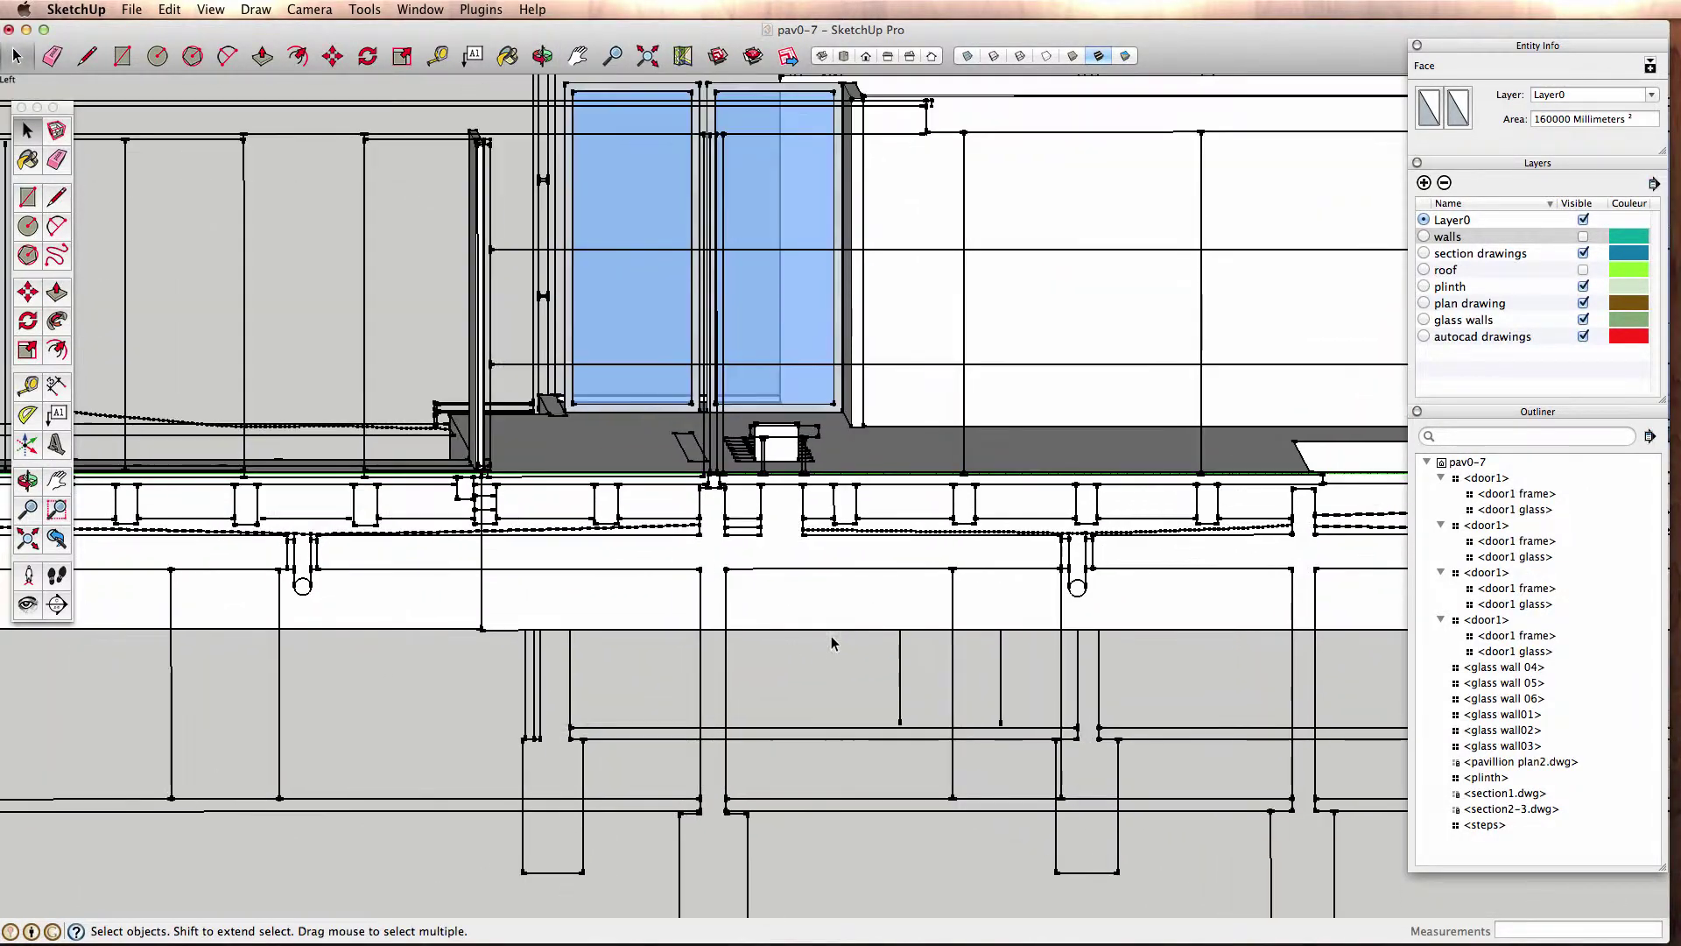
{"action": "scroll", "coordinate": [819, 629], "scroll_direction": "up", "scroll_amount": 2}
{"action": "scroll", "coordinate": [814, 621], "scroll_direction": "up", "scroll_amount": 1}
{"action": "middle_click_drag", "start_coordinate": [821, 624], "coordinate": [592, 674]}
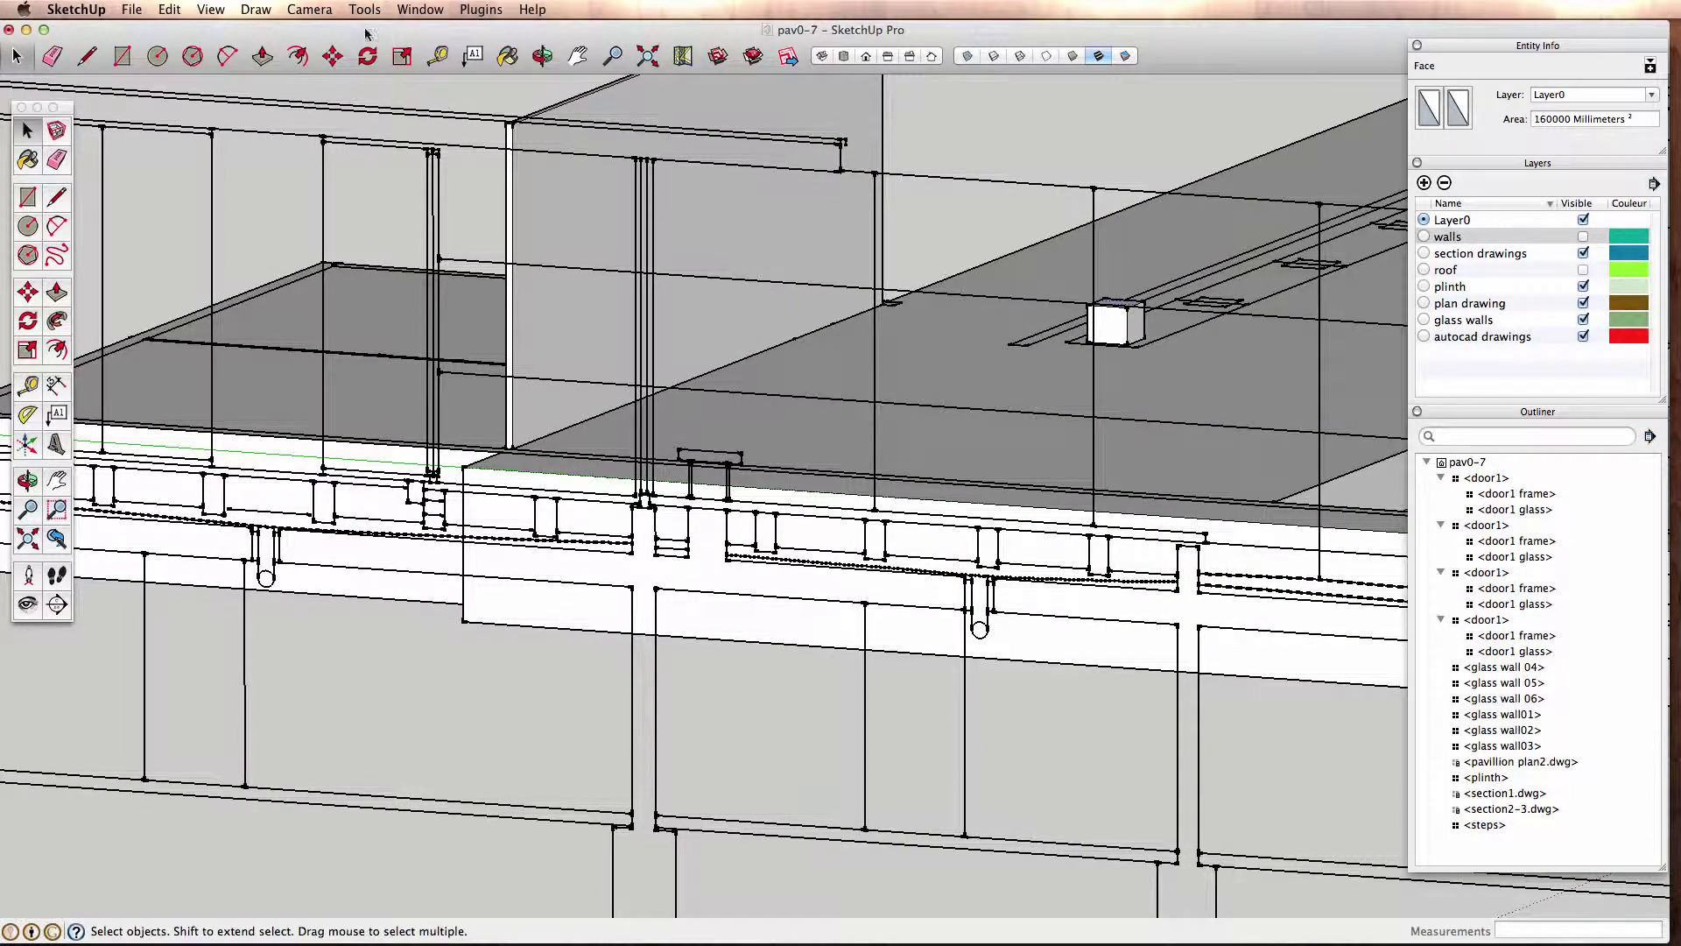
Return the camera to perspective and orbit low around the stump
{"action": "left_click", "coordinate": [308, 9]}
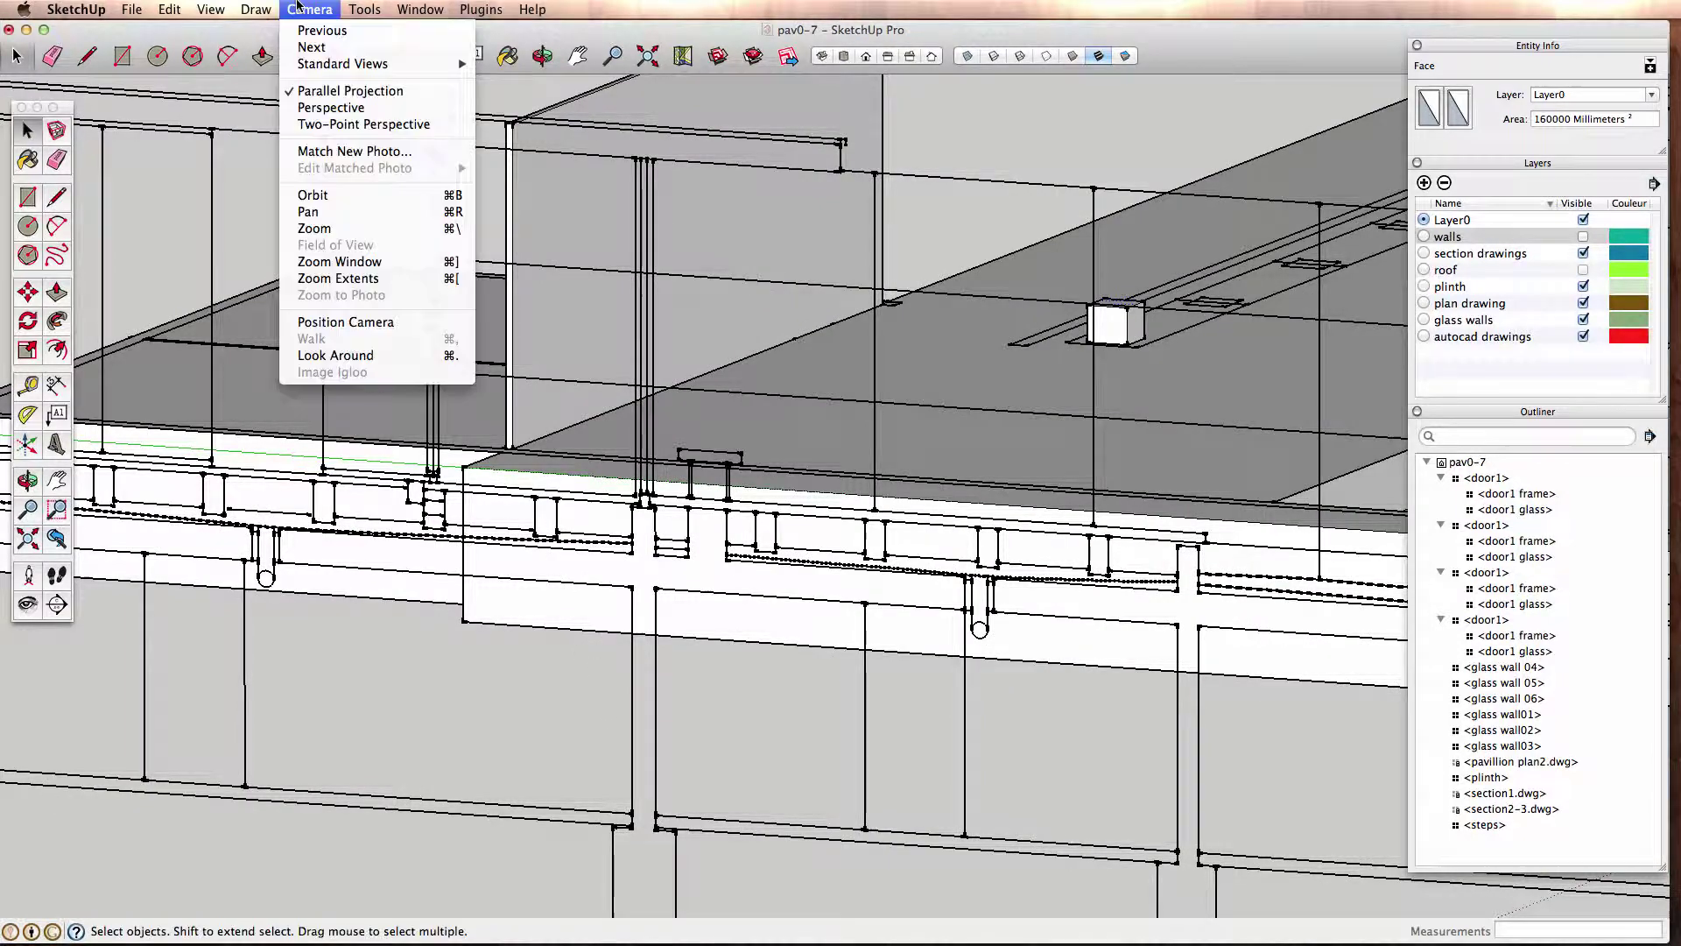
{"action": "left_click", "coordinate": [331, 108]}
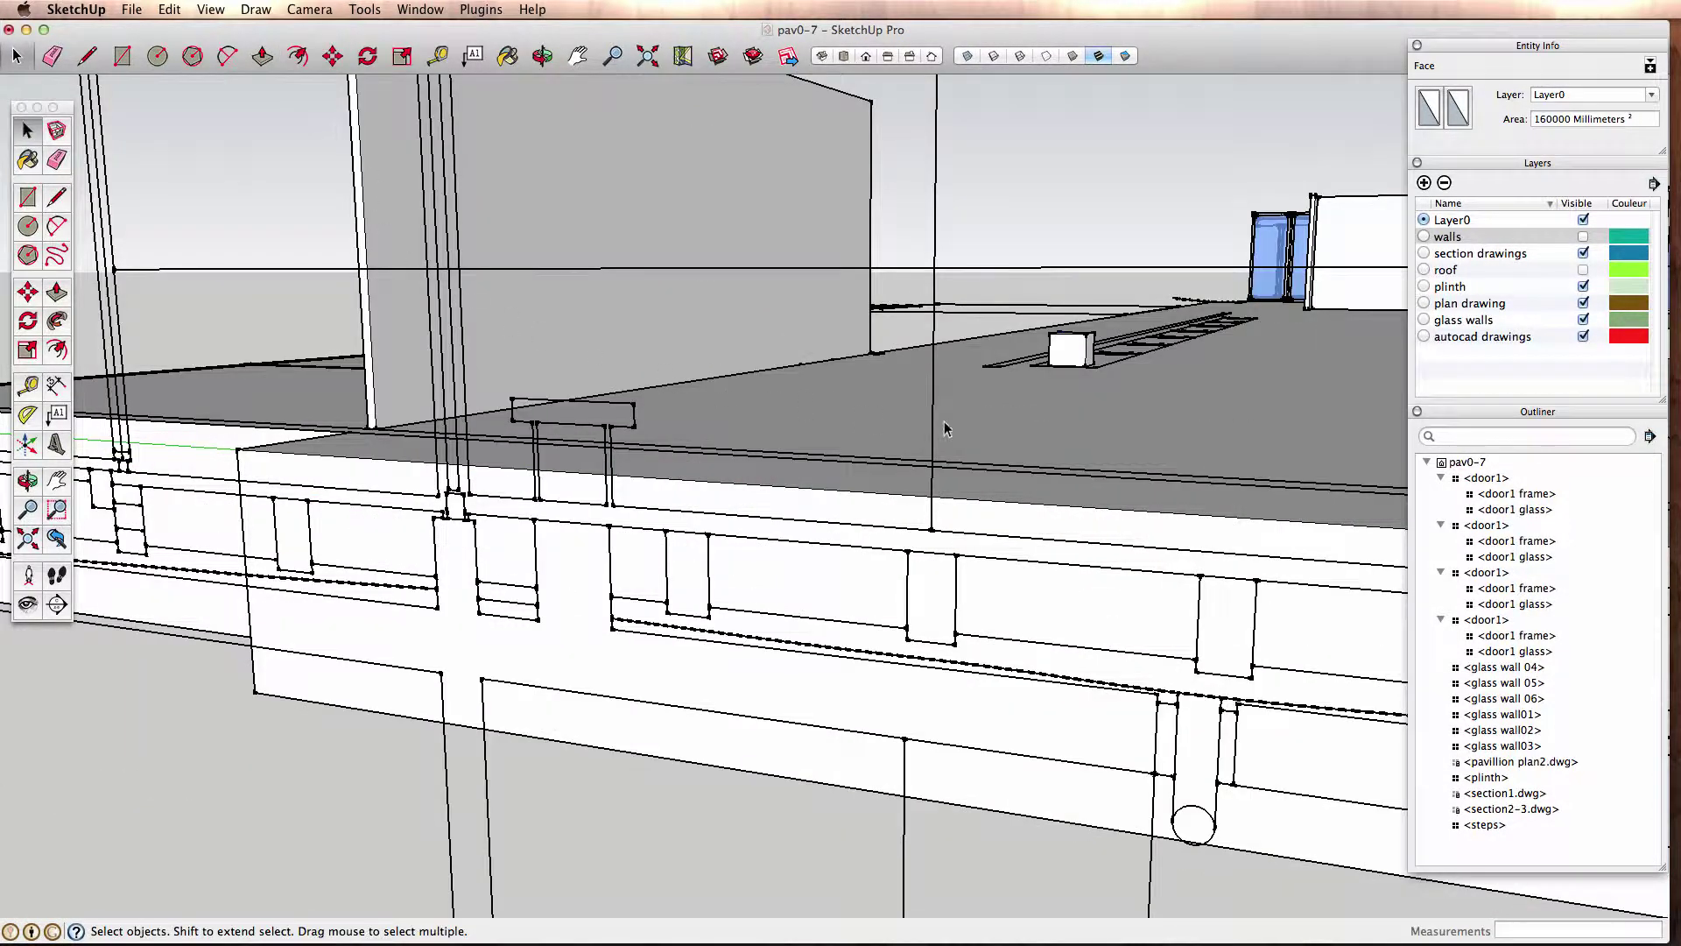
{"action": "mouse_move", "coordinate": [945, 428]}
{"action": "middle_mouse_down"}
{"action": "mouse_move", "coordinate": [750, 582]}
{"action": "mouse_move", "coordinate": [592, 606]}
{"action": "middle_mouse_up"}
{"action": "mouse_move", "coordinate": [859, 578]}
{"action": "middle_mouse_down"}
{"action": "mouse_move", "coordinate": [593, 592]}
{"action": "mouse_move", "coordinate": [799, 604]}
{"action": "mouse_move", "coordinate": [1054, 559]}
{"action": "middle_mouse_up"}
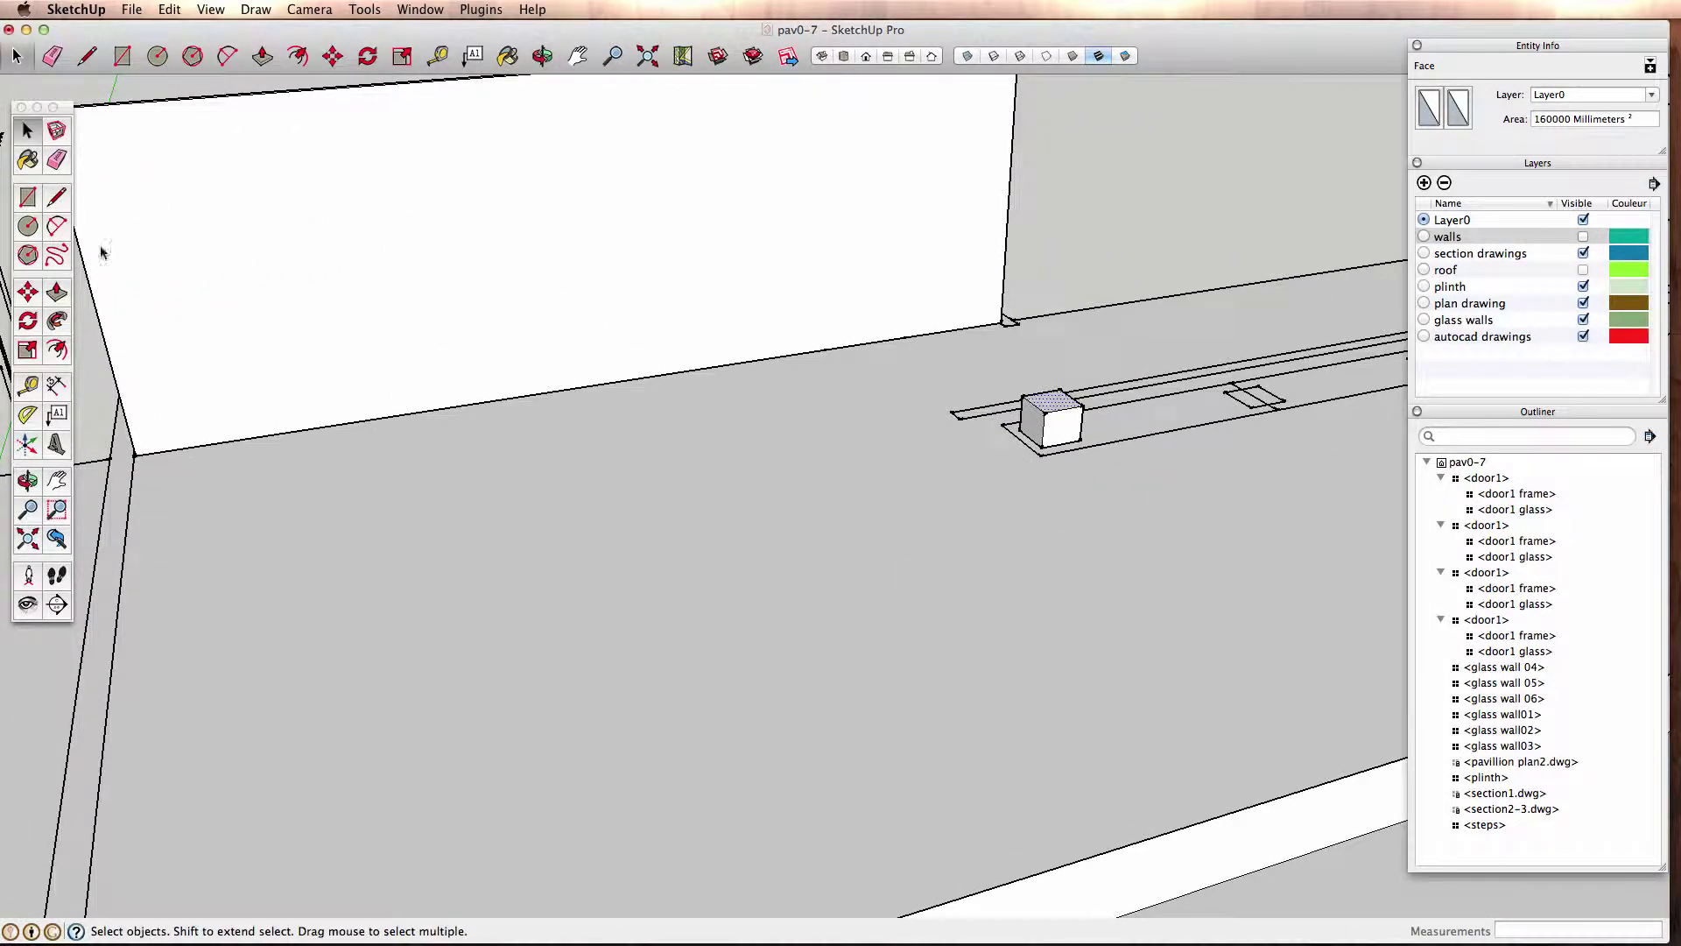
Pan, zoom and orbit to look along the plinth strip at the stump
{"action": "left_click", "coordinate": [56, 480]}
{"action": "scroll", "coordinate": [826, 450], "scroll_direction": "down", "scroll_amount": 3}
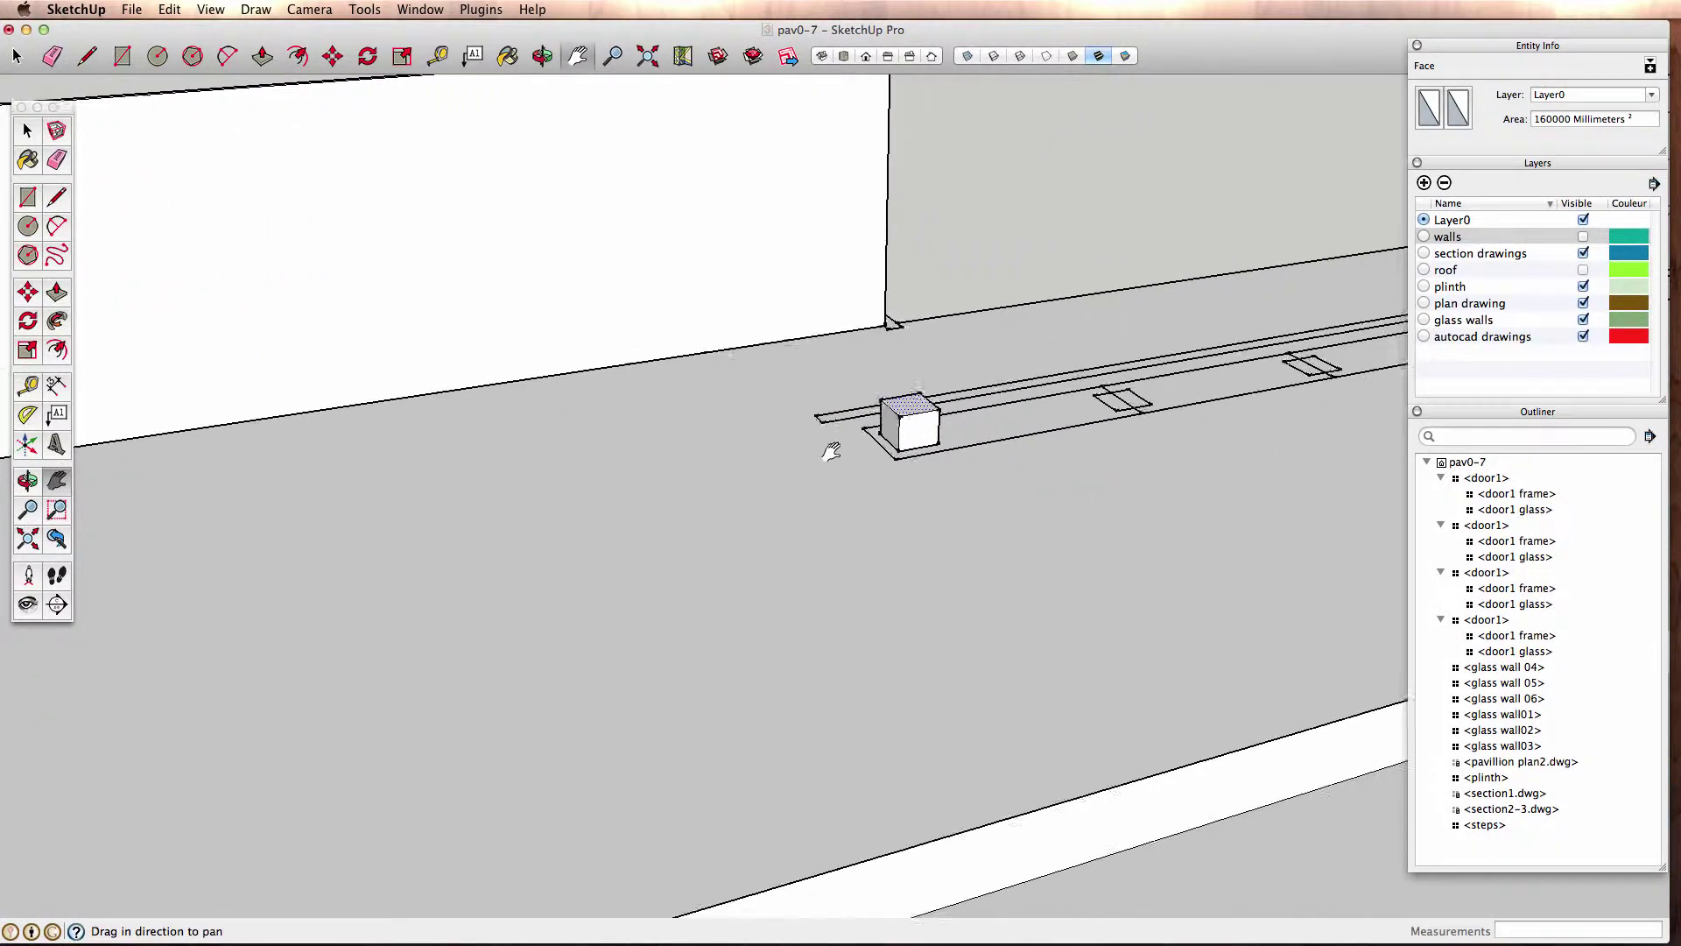
{"action": "scroll", "coordinate": [995, 470], "scroll_direction": "down", "scroll_amount": 3}
{"action": "scroll", "coordinate": [1093, 474], "scroll_direction": "down", "scroll_amount": 2}
{"action": "key", "text": "o"}
{"action": "mouse_move", "coordinate": [1093, 474]}
{"action": "left_mouse_down"}
{"action": "mouse_move", "coordinate": [856, 555]}
{"action": "mouse_move", "coordinate": [576, 567]}
{"action": "mouse_move", "coordinate": [1085, 503]}
{"action": "mouse_move", "coordinate": [1006, 515]}
{"action": "mouse_move", "coordinate": [967, 549]}
{"action": "mouse_move", "coordinate": [893, 536]}
{"action": "mouse_move", "coordinate": [743, 573]}
{"action": "left_mouse_up"}
{"action": "scroll", "coordinate": [893, 537], "scroll_direction": "up", "scroll_amount": 2}
{"action": "scroll", "coordinate": [893, 537], "scroll_direction": "down", "scroll_amount": 1}
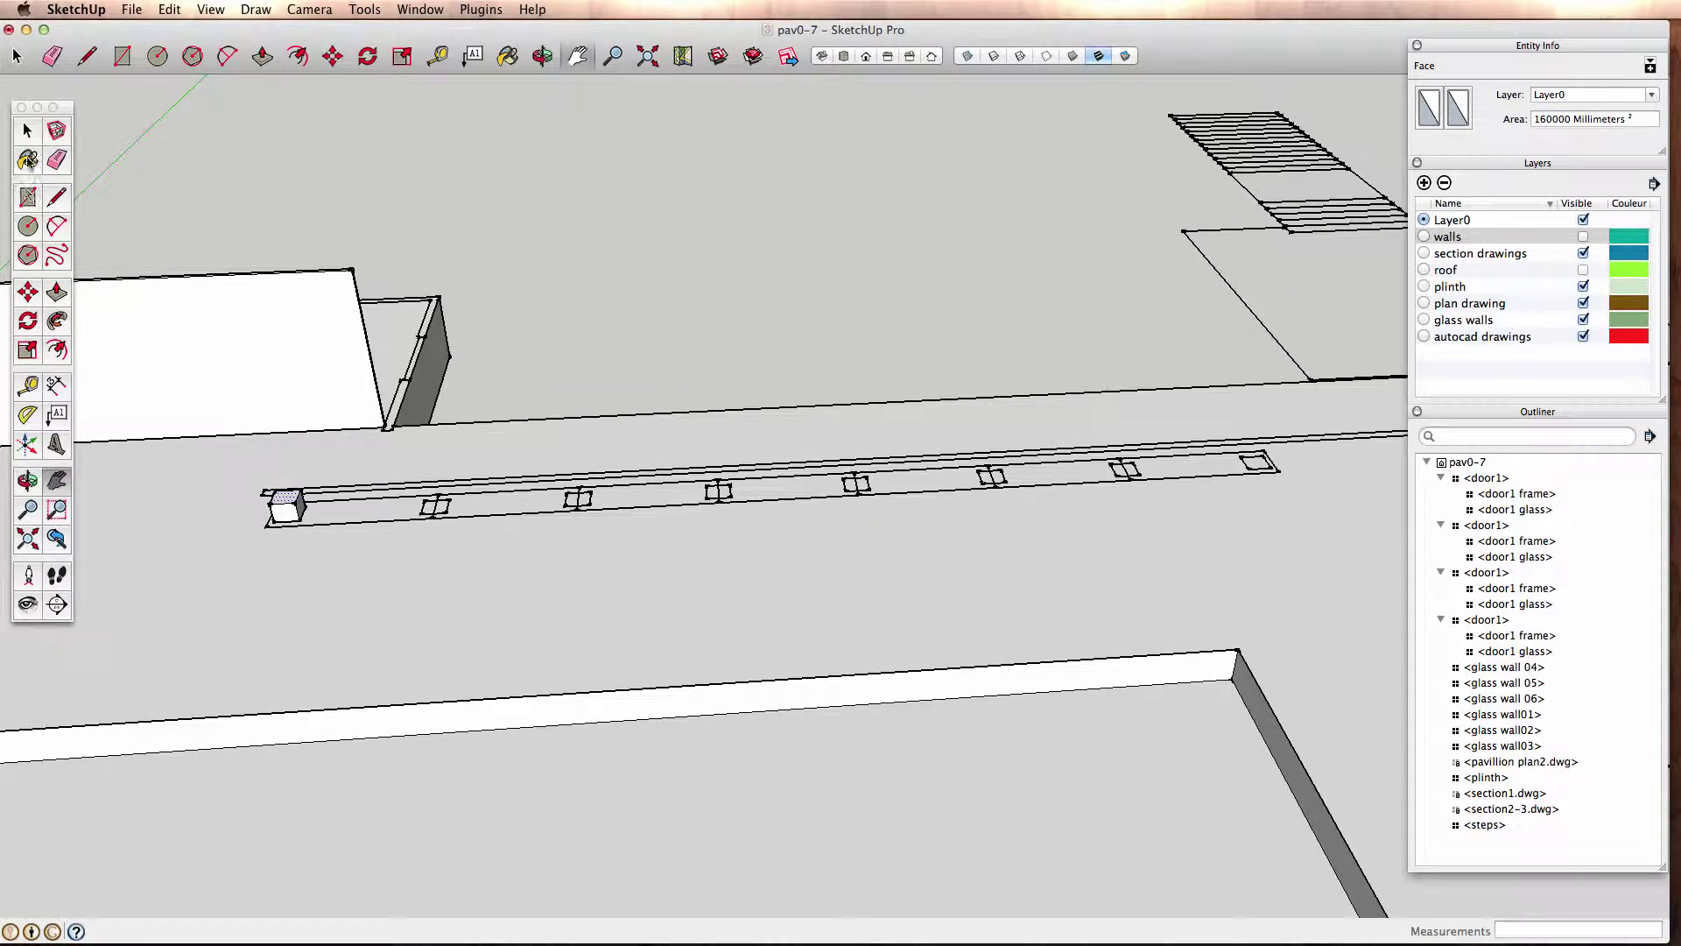
Make the whole stump box a component named 'bench stump'
{"action": "left_click", "coordinate": [28, 130]}
{"action": "triple_click", "coordinate": [288, 512]}
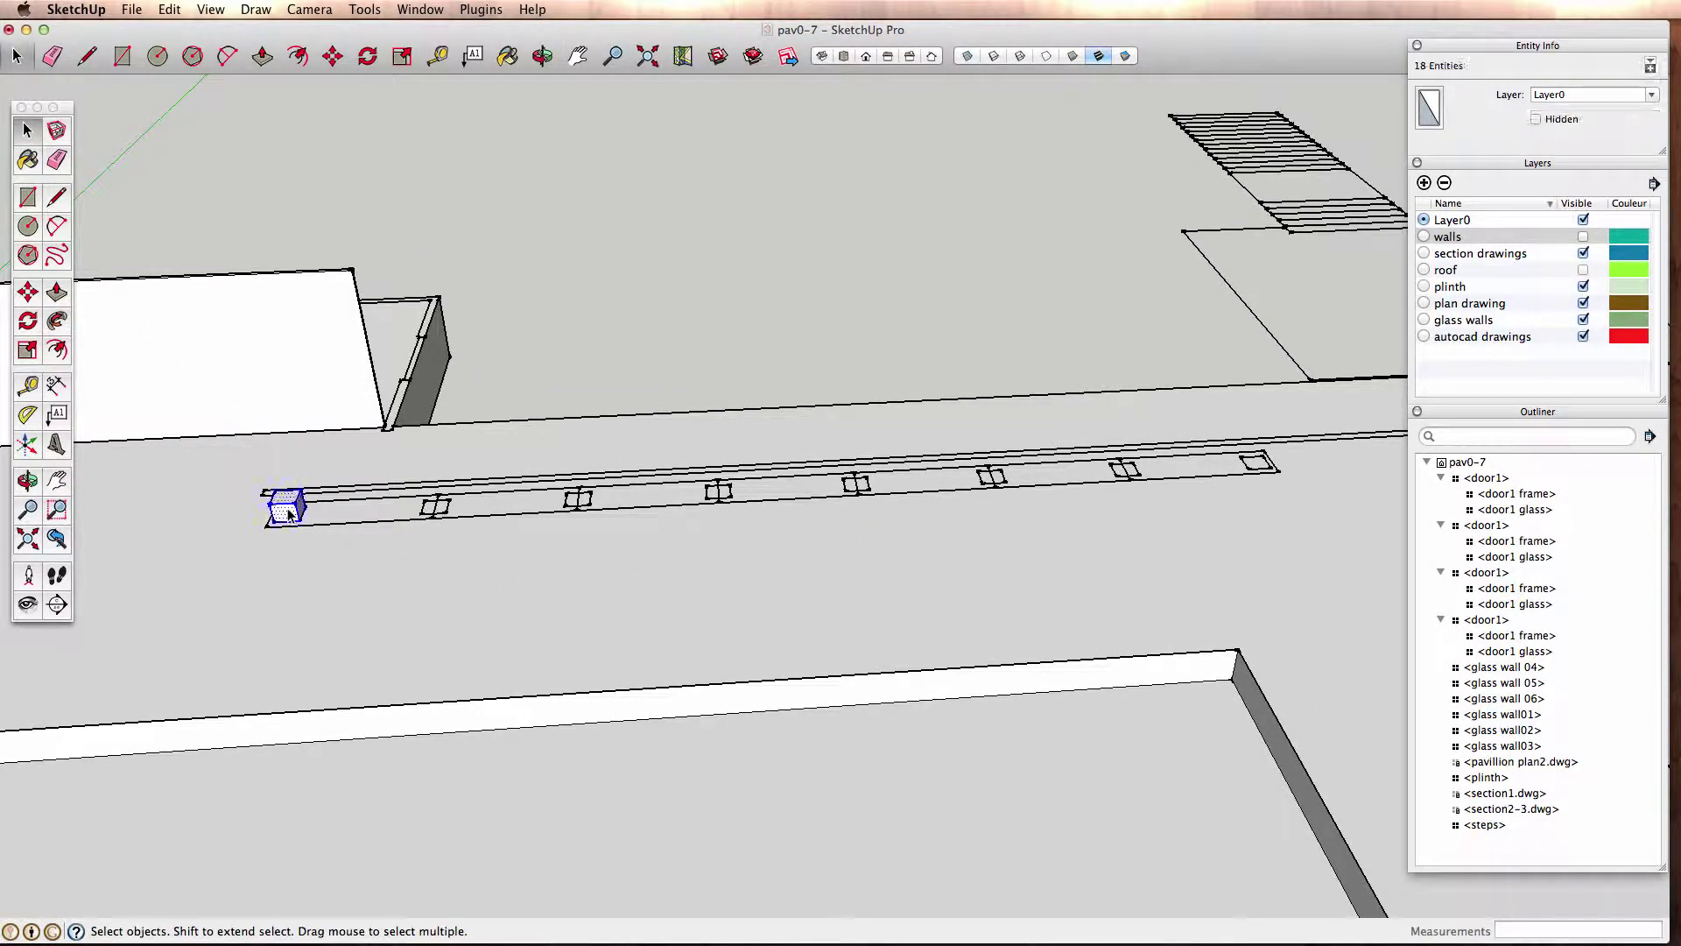
{"action": "right_click", "coordinate": [287, 511]}
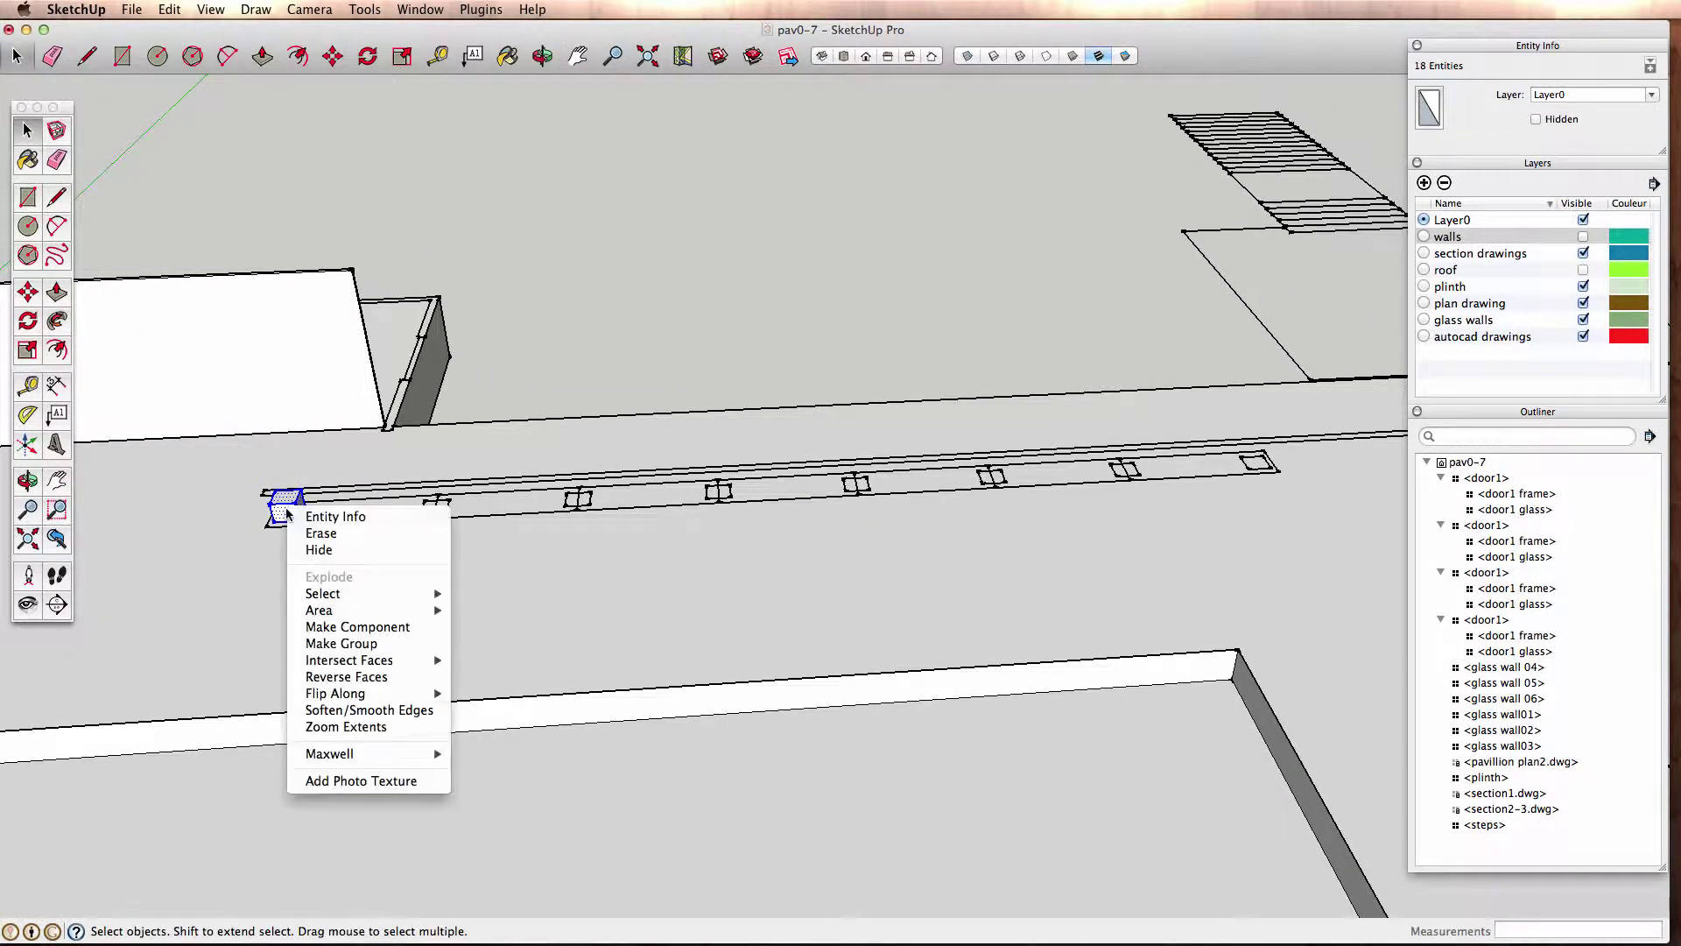
{"action": "left_click", "coordinate": [356, 627]}
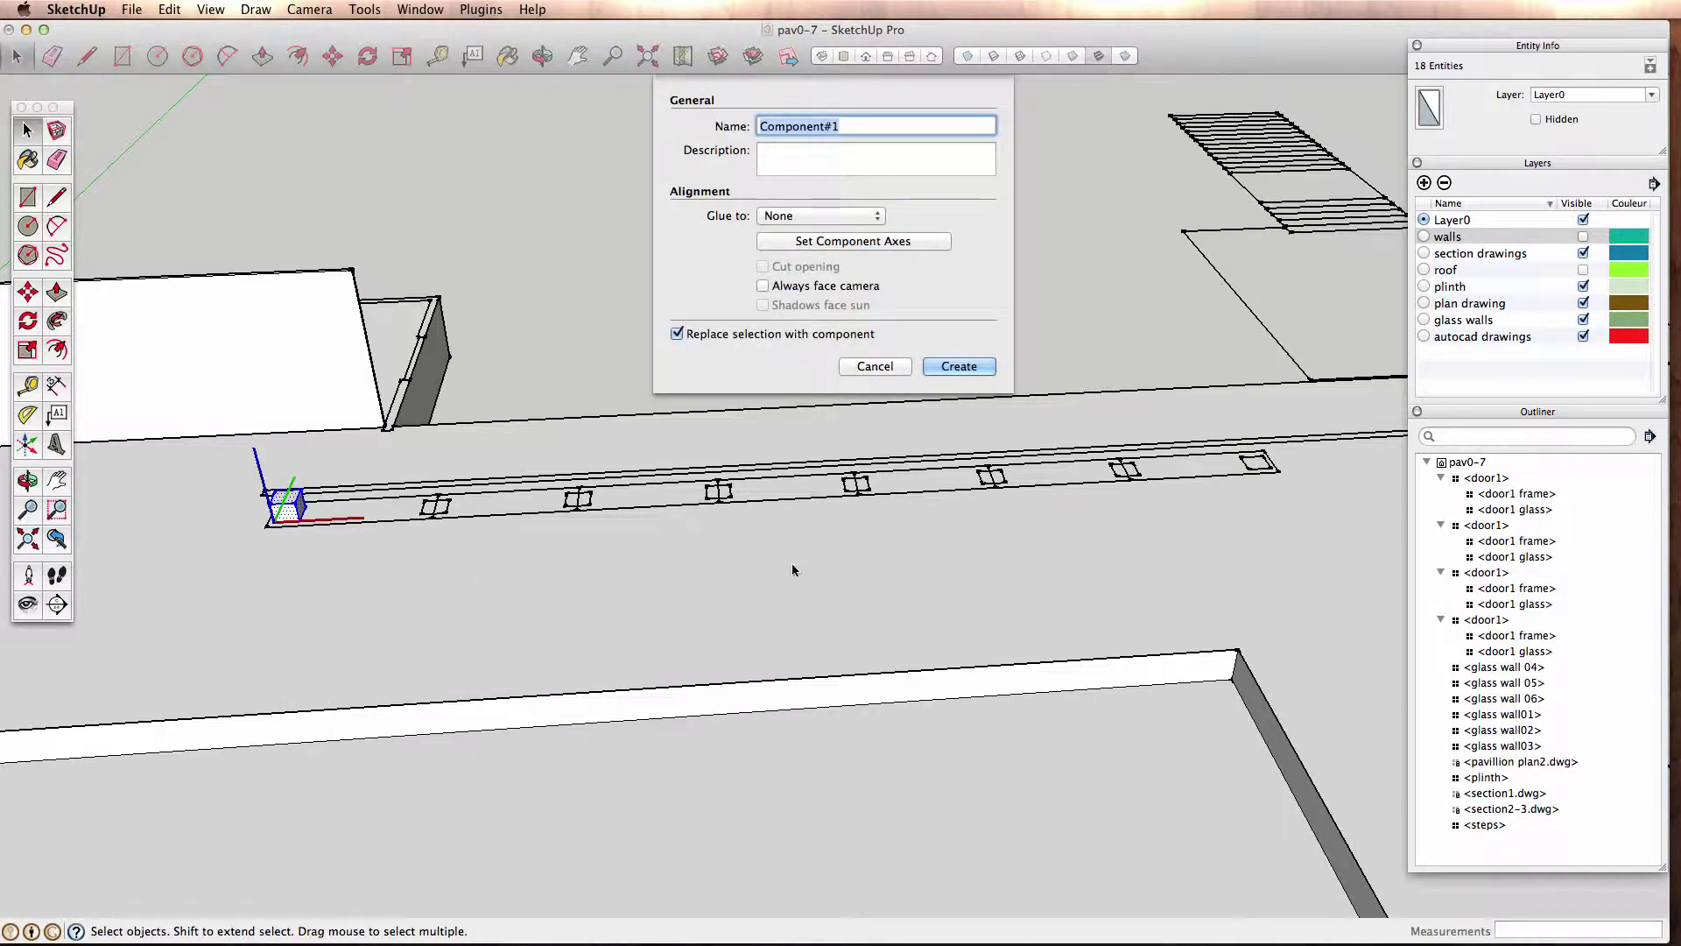
{"action": "type", "text": "bench stump"}
{"action": "key", "text": "Return"}
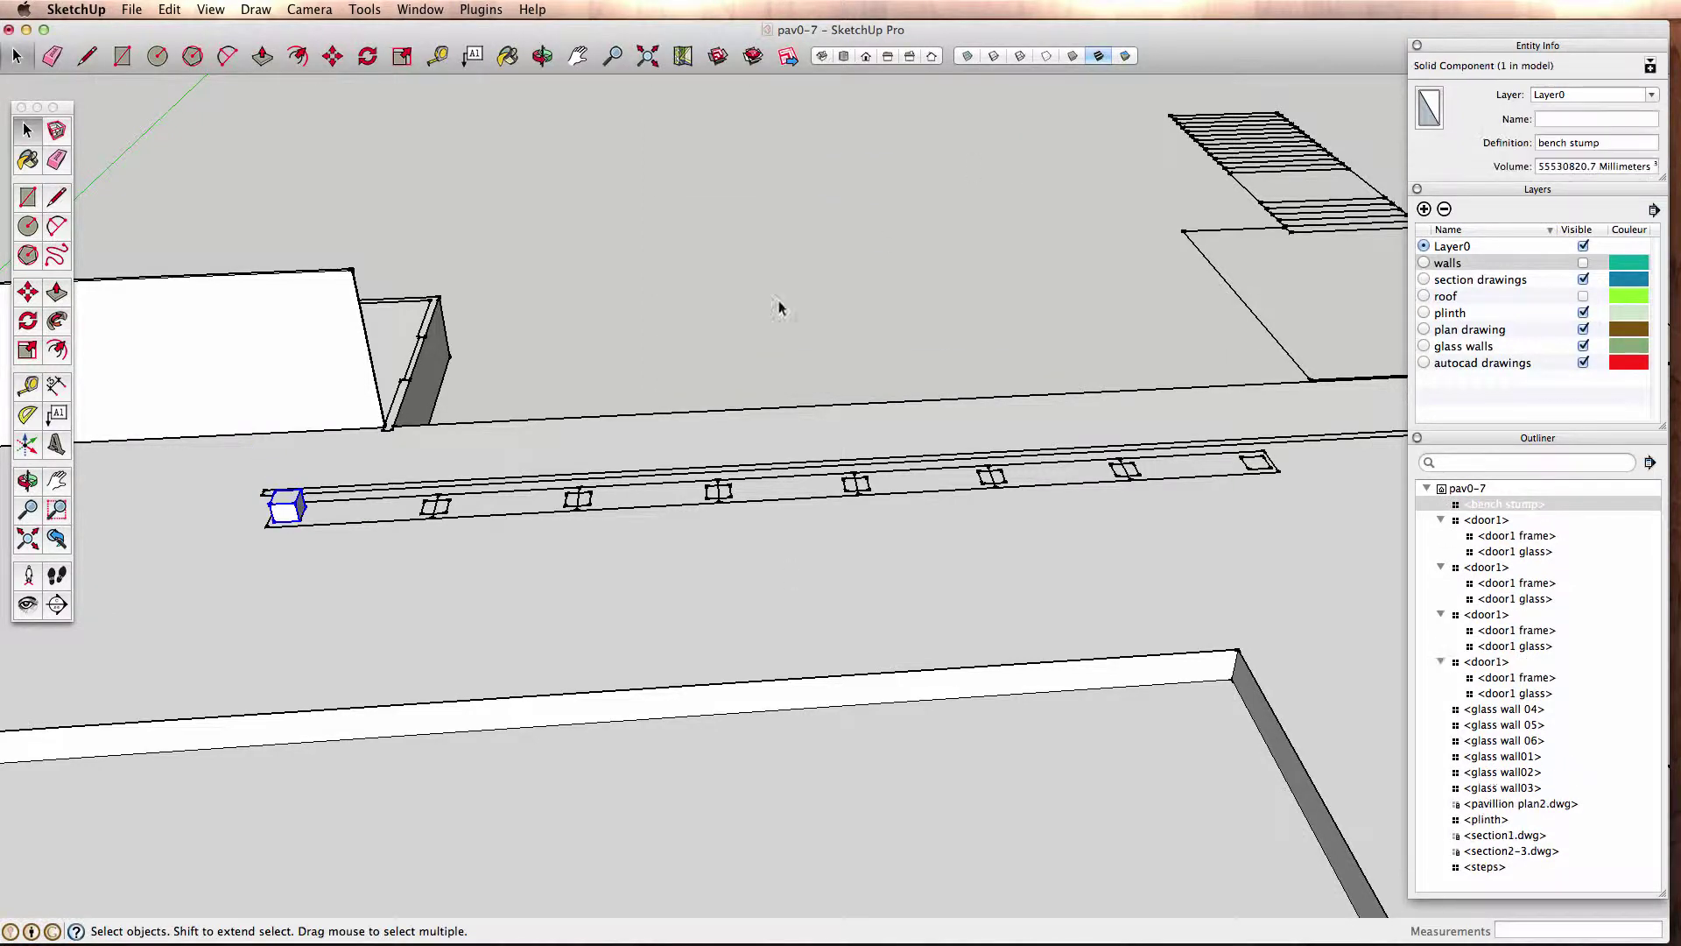
Copy the bench stump to the strip's far end and array /7 for eight evenly spaced stumps
{"action": "left_click", "coordinate": [27, 292]}
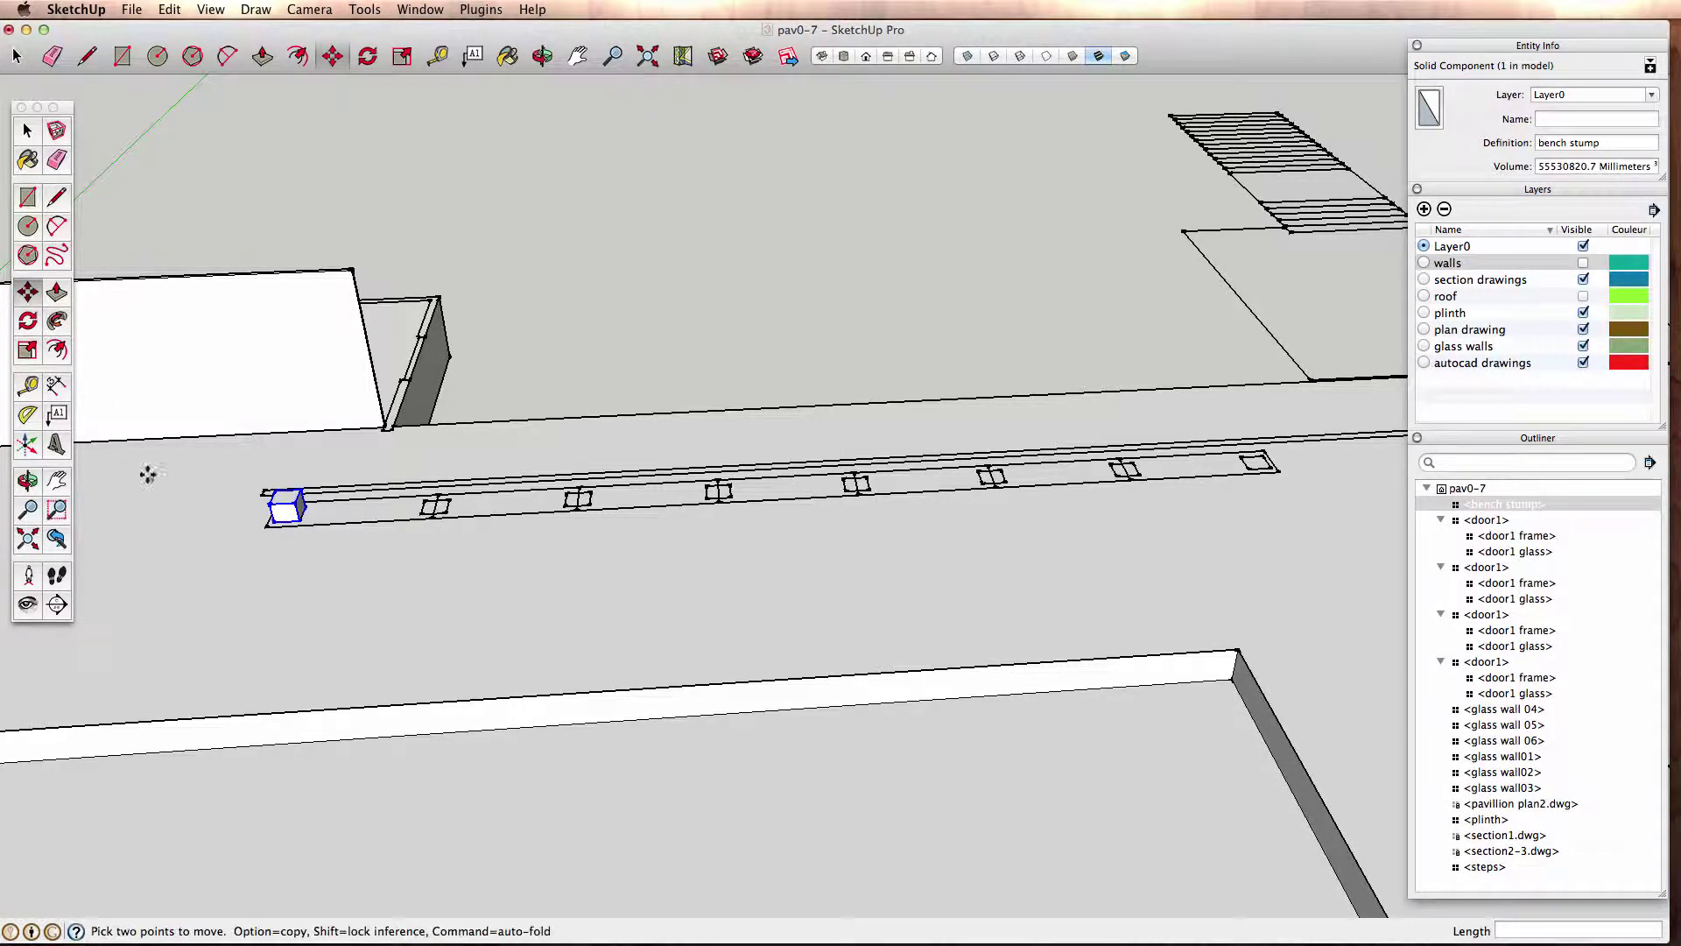
{"action": "left_click", "coordinate": [273, 520]}
{"action": "key", "text": "alt"}
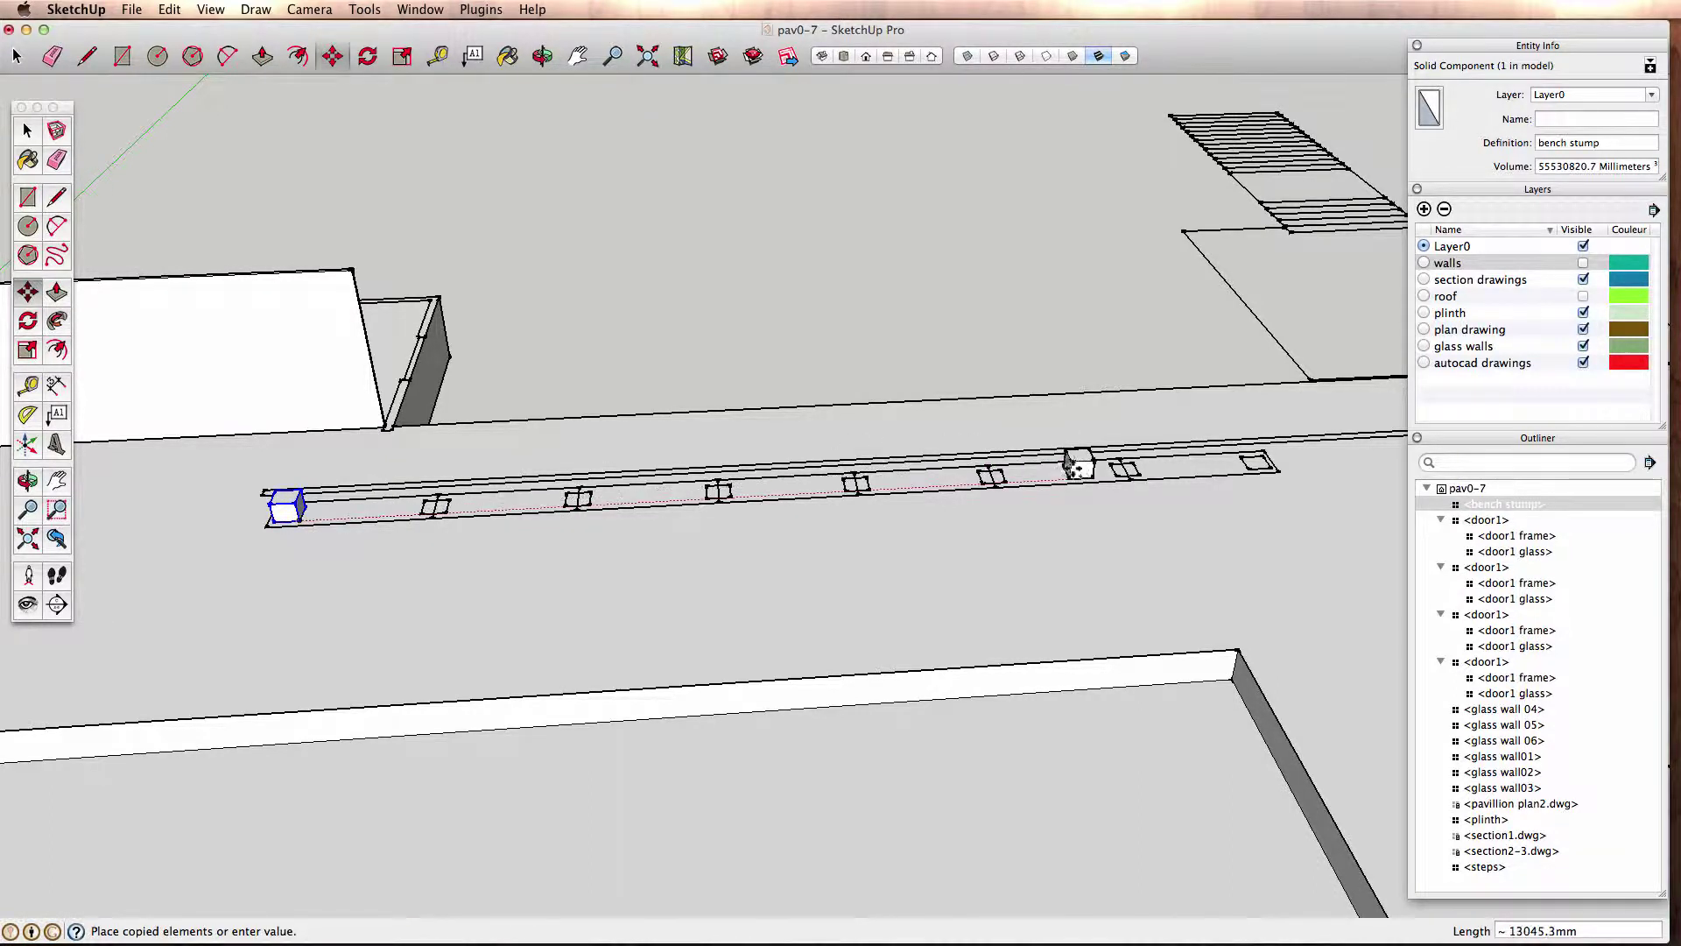
{"action": "left_click", "coordinate": [1250, 469]}
{"action": "type", "text": "/7"}
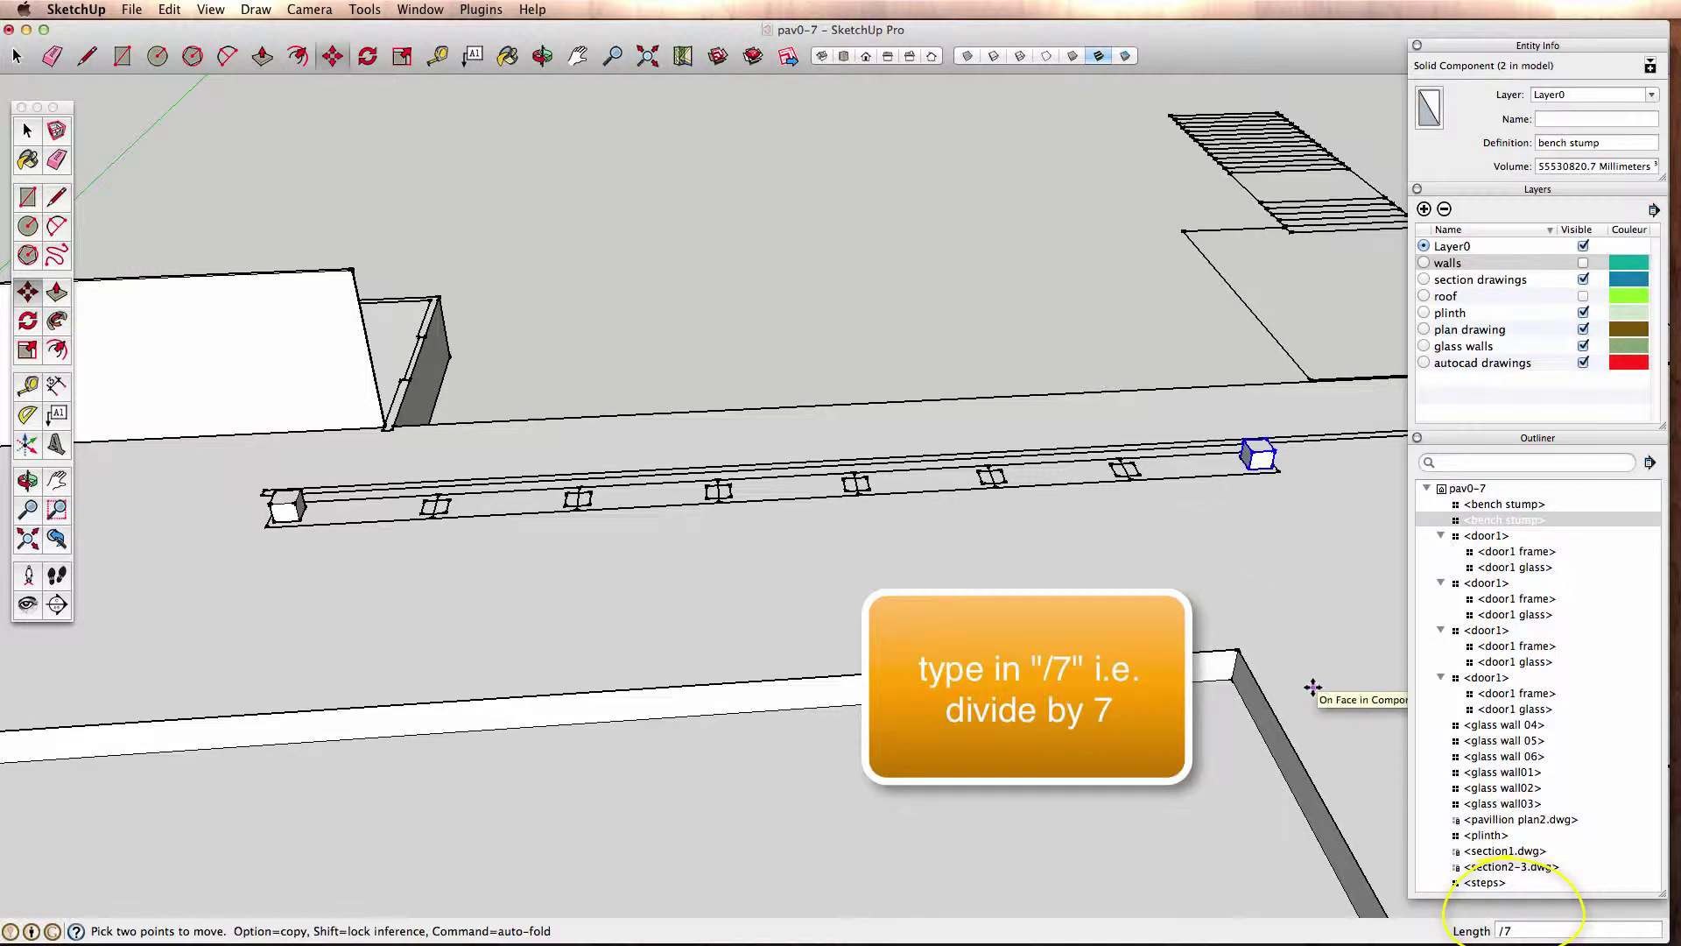
{"action": "key", "text": "Return"}
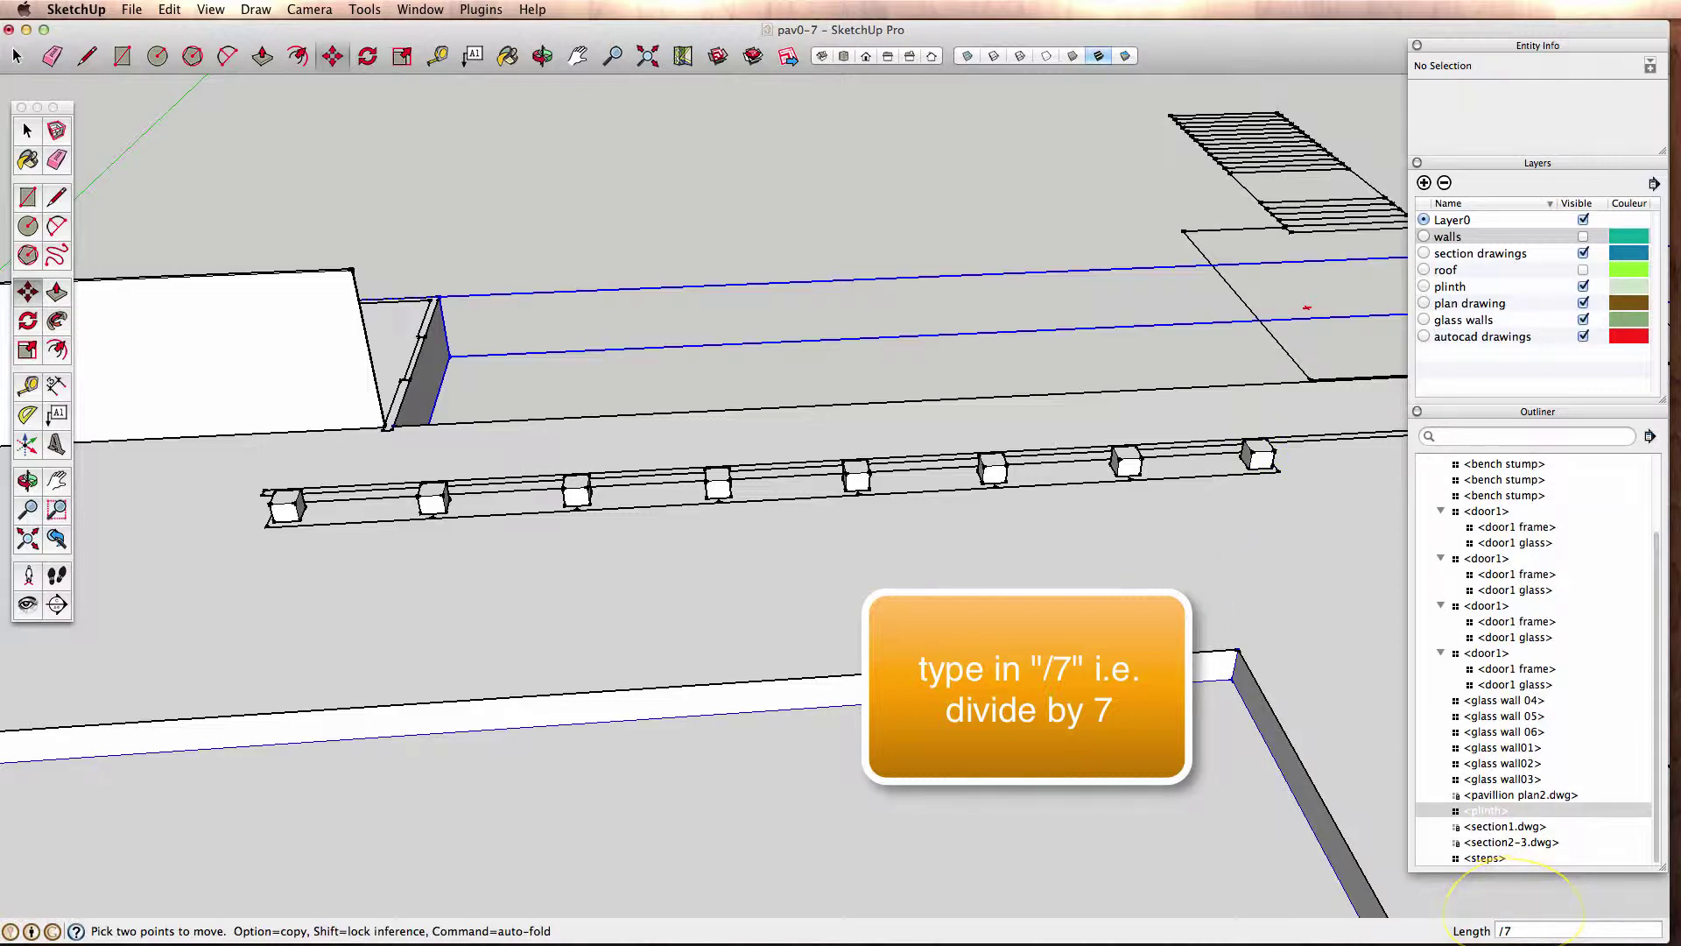
{"action": "key", "text": "space"}
{"action": "mouse_move", "coordinate": [749, 624]}
{"action": "middle_mouse_down"}
{"action": "mouse_move", "coordinate": [893, 582]}
{"action": "mouse_move", "coordinate": [818, 619]}
{"action": "mouse_move", "coordinate": [792, 679]}
{"action": "mouse_move", "coordinate": [799, 649]}
{"action": "mouse_move", "coordinate": [924, 603]}
{"action": "mouse_move", "coordinate": [818, 604]}
{"action": "middle_mouse_up"}
{"action": "left_click", "coordinate": [214, 8]}
{"action": "mouse_move", "coordinate": [238, 212]}
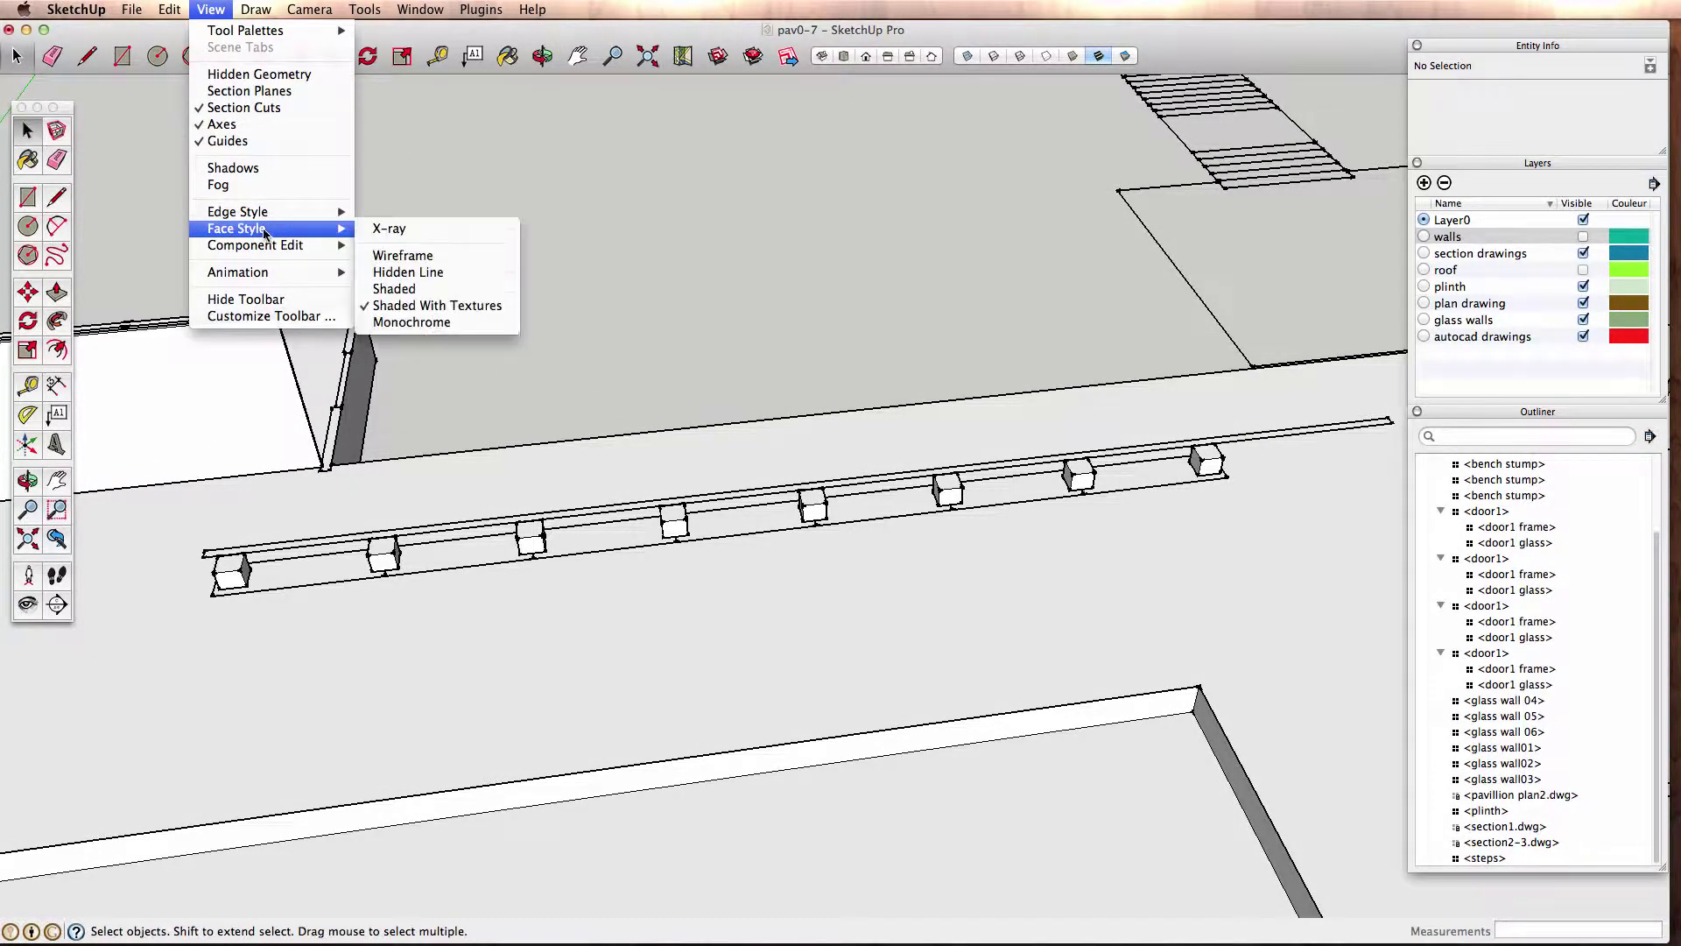
{"action": "left_click", "coordinate": [408, 230]}
{"action": "scroll", "coordinate": [375, 607], "scroll_direction": "up", "scroll_amount": 2}
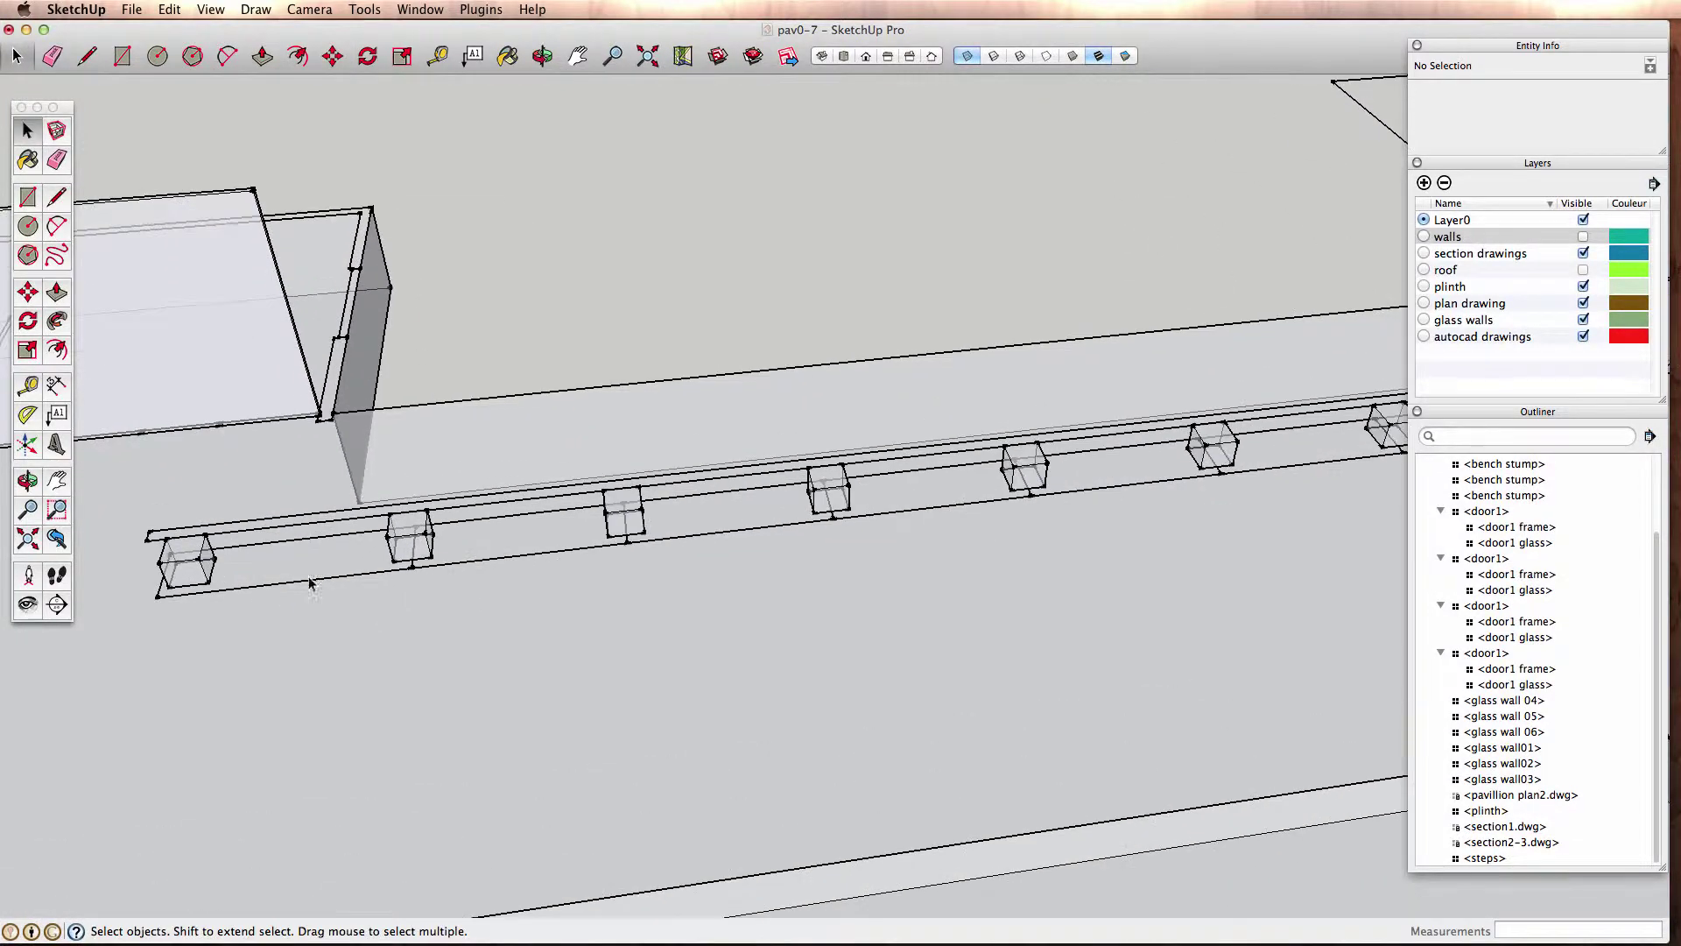
{"action": "scroll", "coordinate": [375, 607], "scroll_direction": "up", "scroll_amount": 2}
{"action": "mouse_move", "coordinate": [375, 607]}
{"action": "middle_mouse_down"}
{"action": "mouse_move", "coordinate": [708, 493]}
{"action": "mouse_move", "coordinate": [668, 499]}
{"action": "middle_mouse_up"}
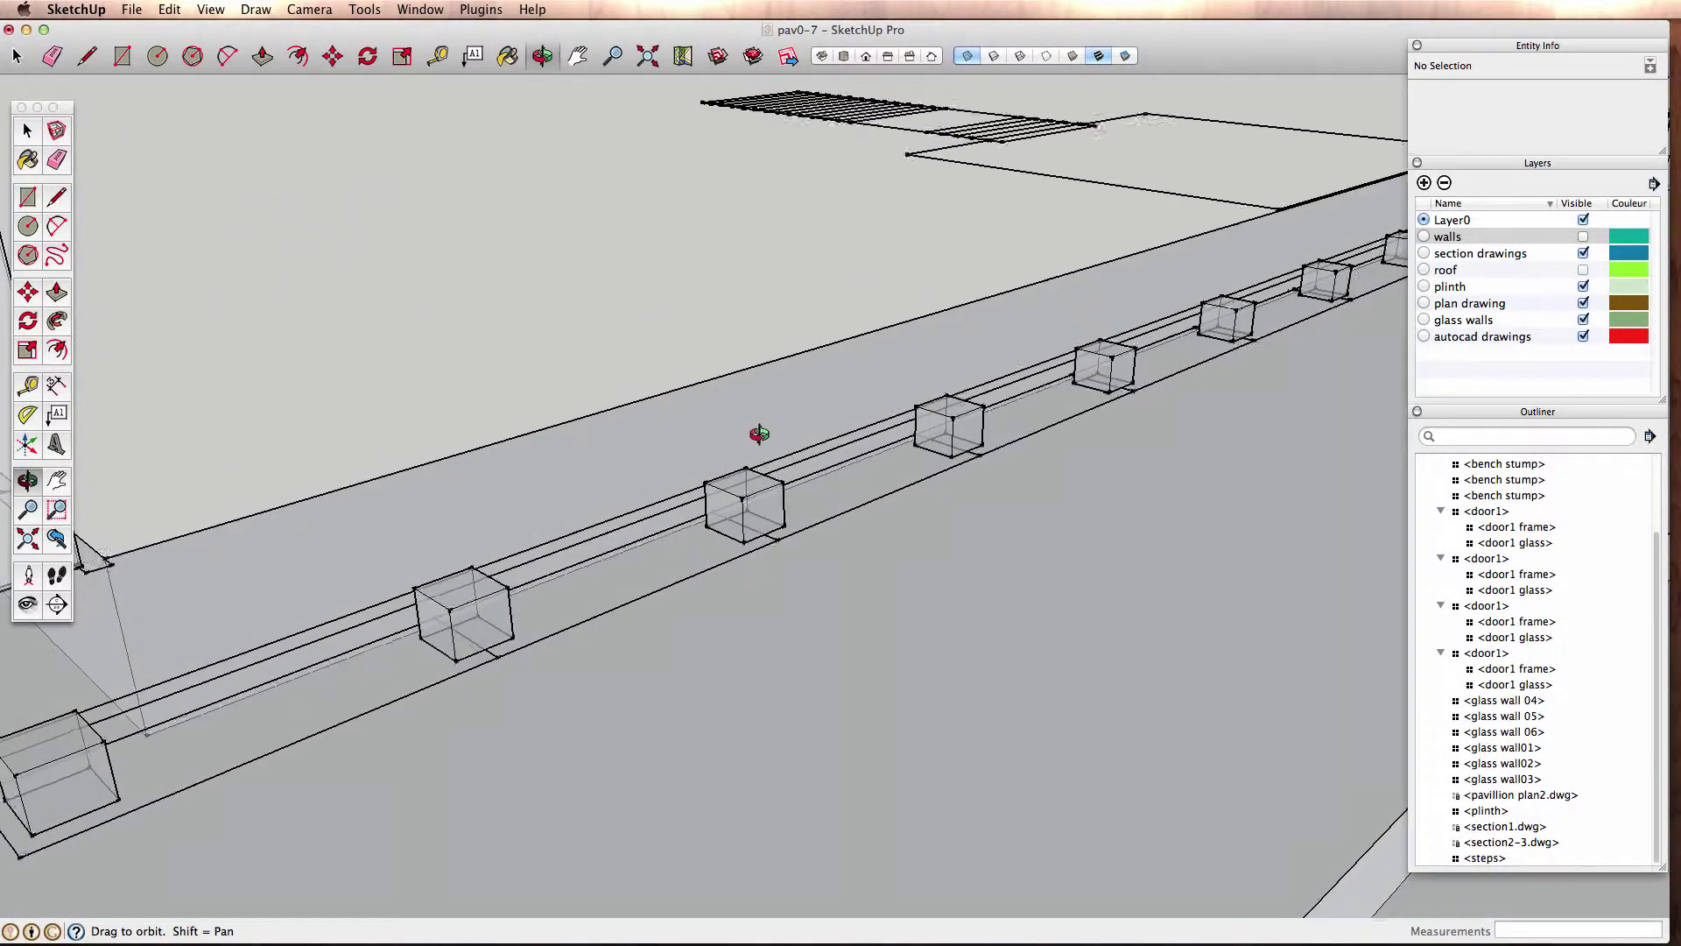
{"action": "mouse_move", "coordinate": [788, 491]}
{"action": "middle_mouse_down", "text": "shift"}
{"action": "mouse_move", "coordinate": [935, 527]}
{"action": "mouse_move", "coordinate": [818, 563]}
{"action": "mouse_move", "coordinate": [1088, 476]}
{"action": "mouse_move", "coordinate": [643, 646]}
{"action": "mouse_move", "coordinate": [691, 604]}
{"action": "mouse_move", "coordinate": [581, 645]}
{"action": "mouse_move", "coordinate": [360, 686]}
{"action": "mouse_move", "coordinate": [713, 555]}
{"action": "mouse_move", "coordinate": [649, 537]}
{"action": "middle_mouse_up", "text": "shift"}
{"action": "left_click", "coordinate": [213, 11]}
{"action": "mouse_move", "coordinate": [237, 229]}
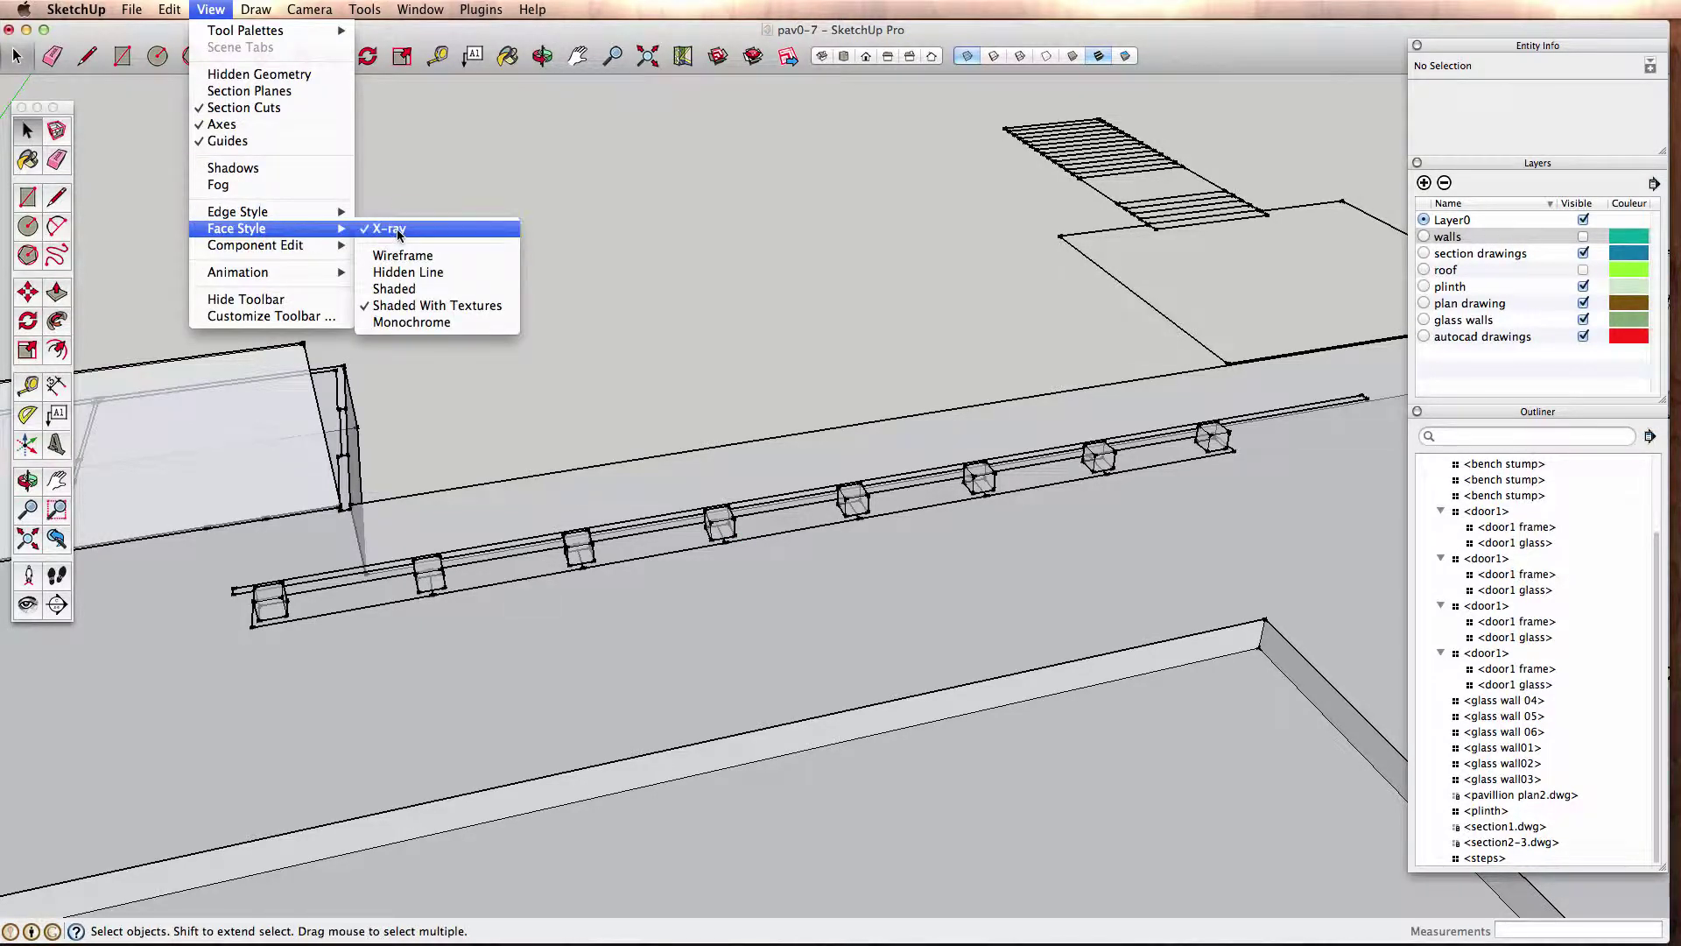
{"action": "left_click", "coordinate": [395, 230]}
{"action": "mouse_move", "coordinate": [645, 591]}
{"action": "middle_mouse_down"}
{"action": "mouse_move", "coordinate": [557, 588]}
{"action": "mouse_move", "coordinate": [590, 469]}
{"action": "mouse_move", "coordinate": [683, 543]}
{"action": "mouse_move", "coordinate": [683, 590]}
{"action": "mouse_move", "coordinate": [646, 592]}
{"action": "mouse_move", "coordinate": [715, 568]}
{"action": "middle_mouse_up"}
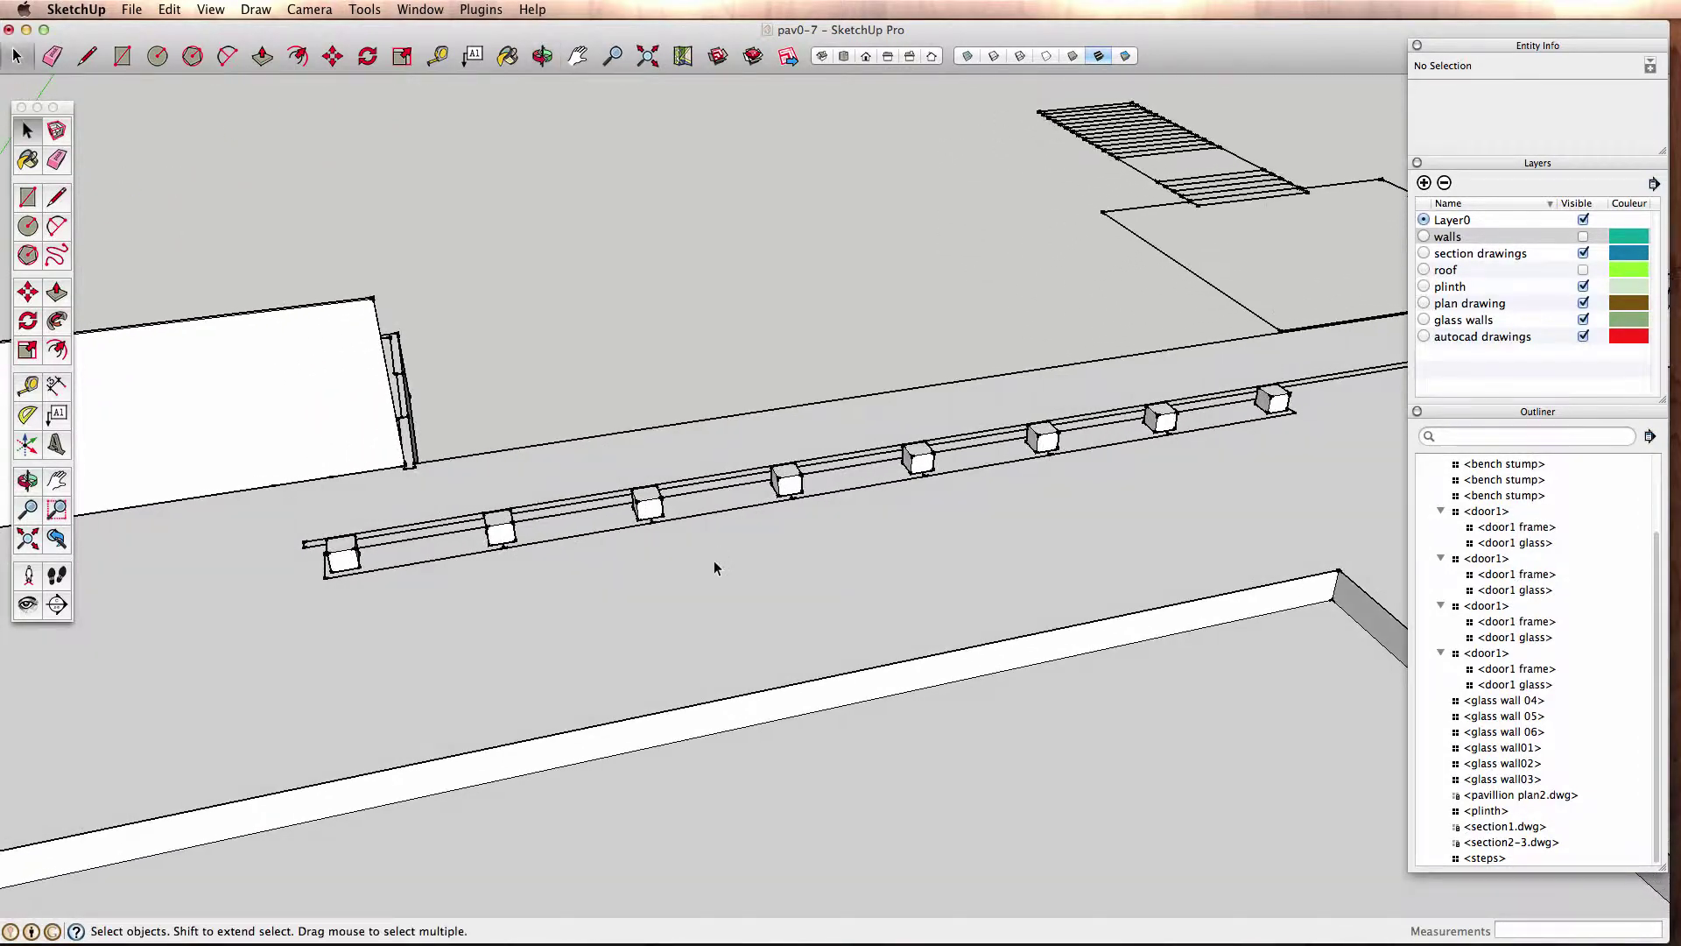
{"action": "middle_click_drag", "start_coordinate": [529, 619], "coordinate": [462, 636], "text": "shift"}
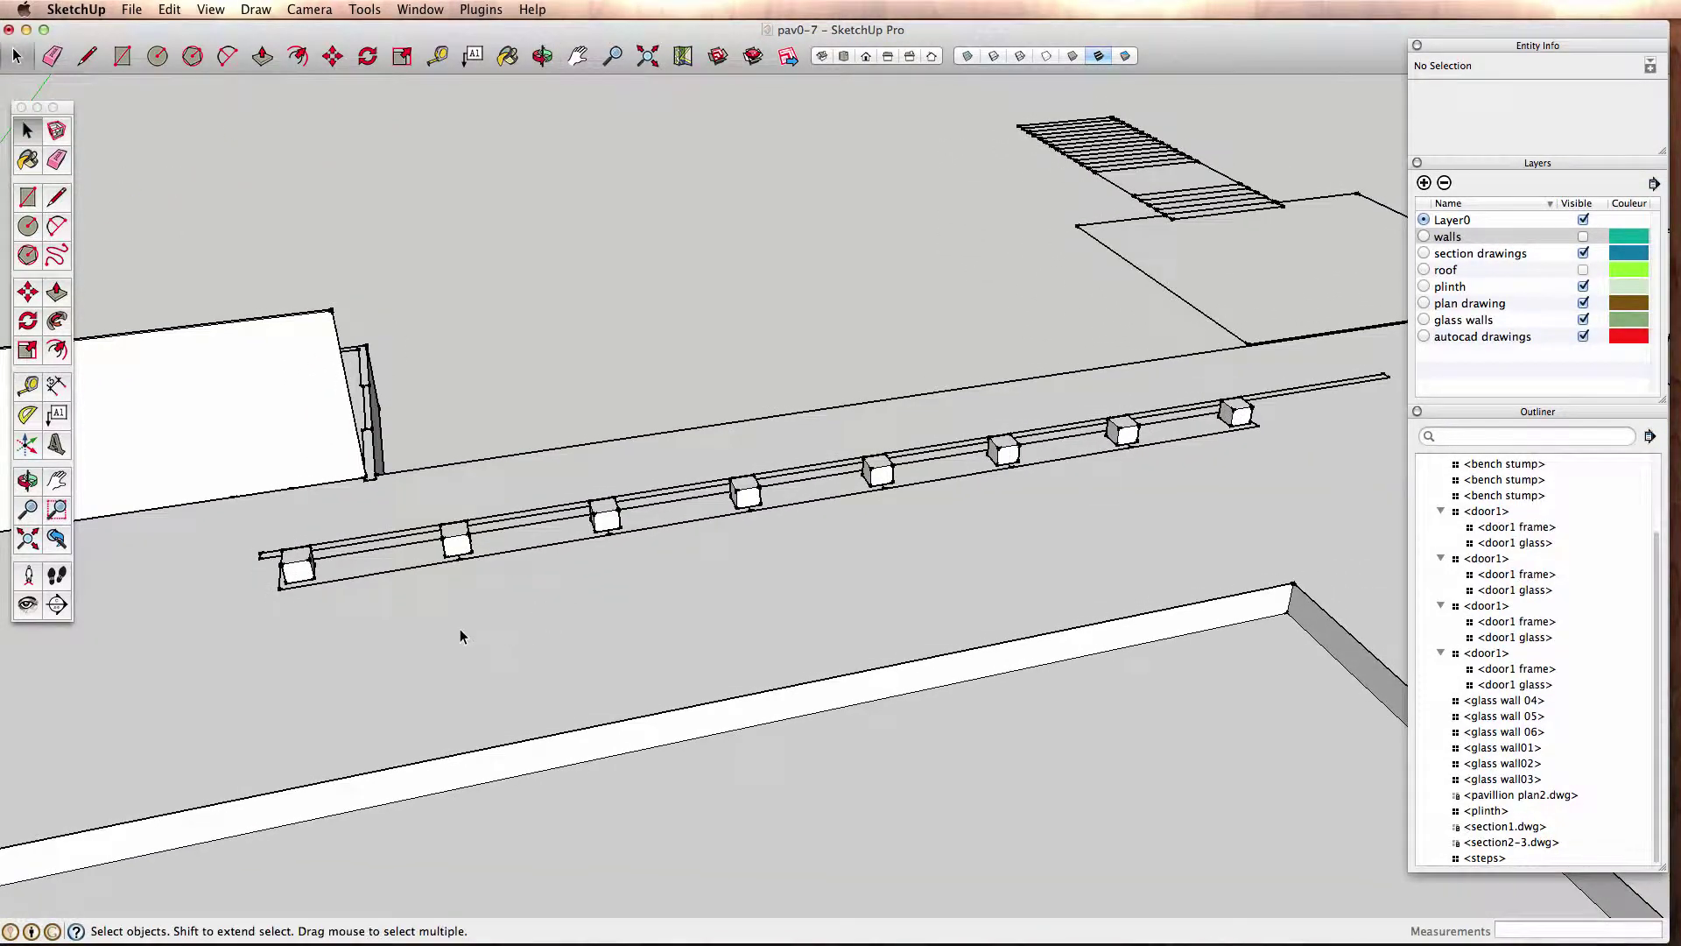
Draw a 16750 × 710 mm rectangle from the first stump to past the last
{"action": "left_click", "coordinate": [27, 197]}
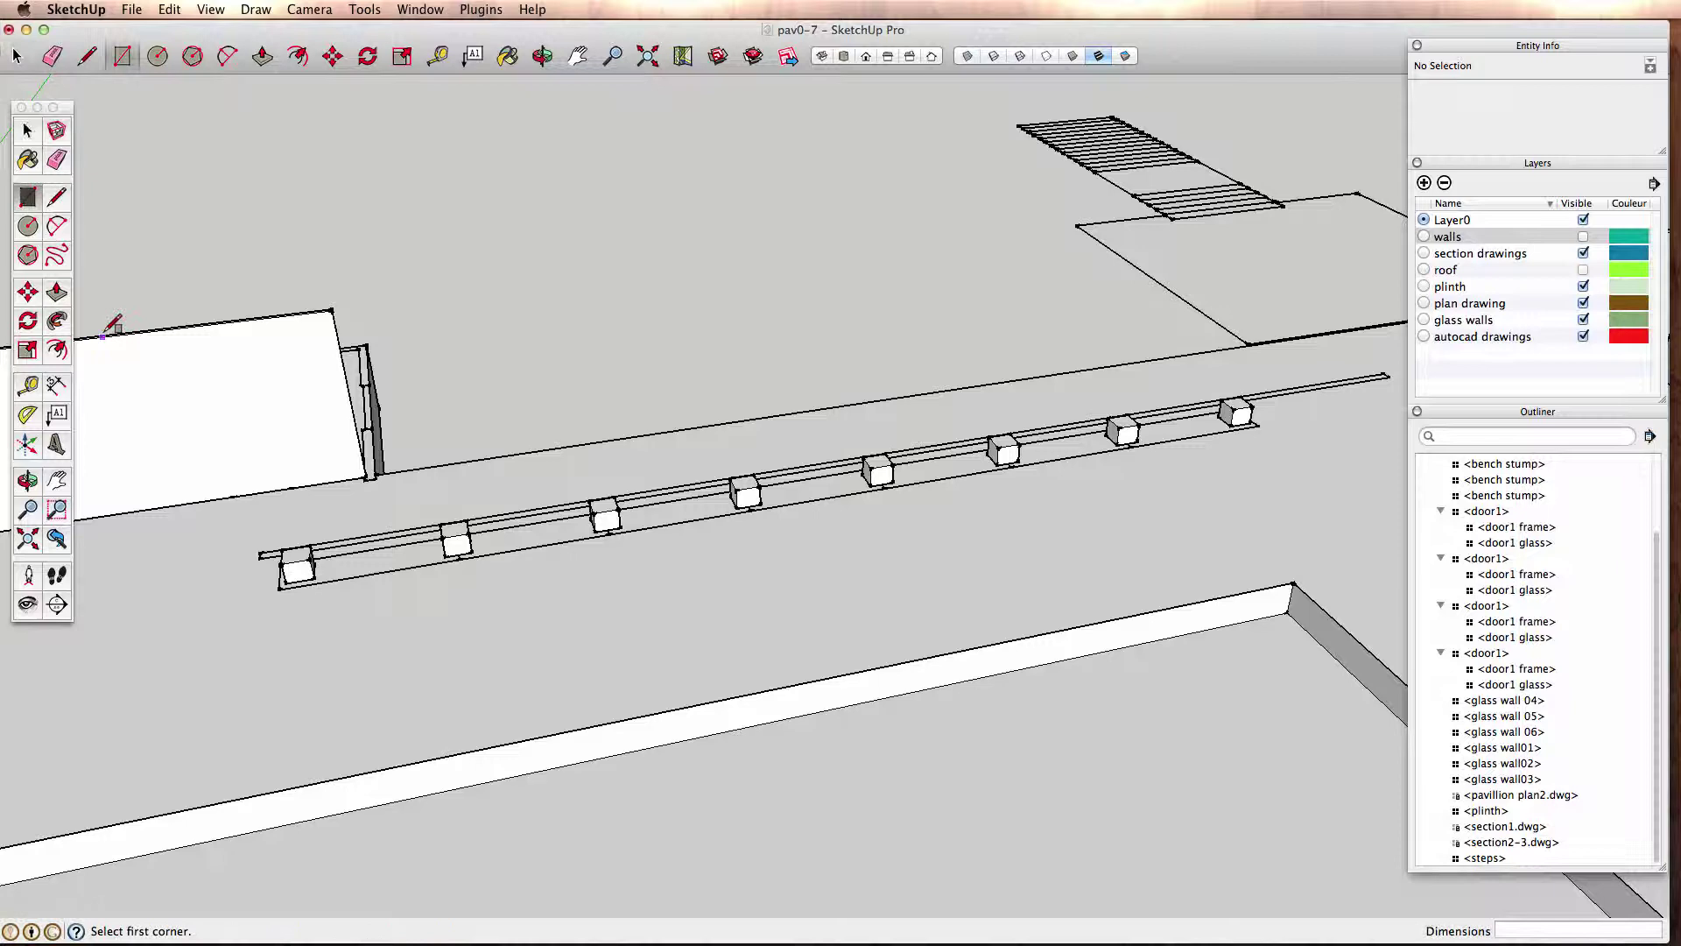
{"action": "left_click", "coordinate": [279, 588]}
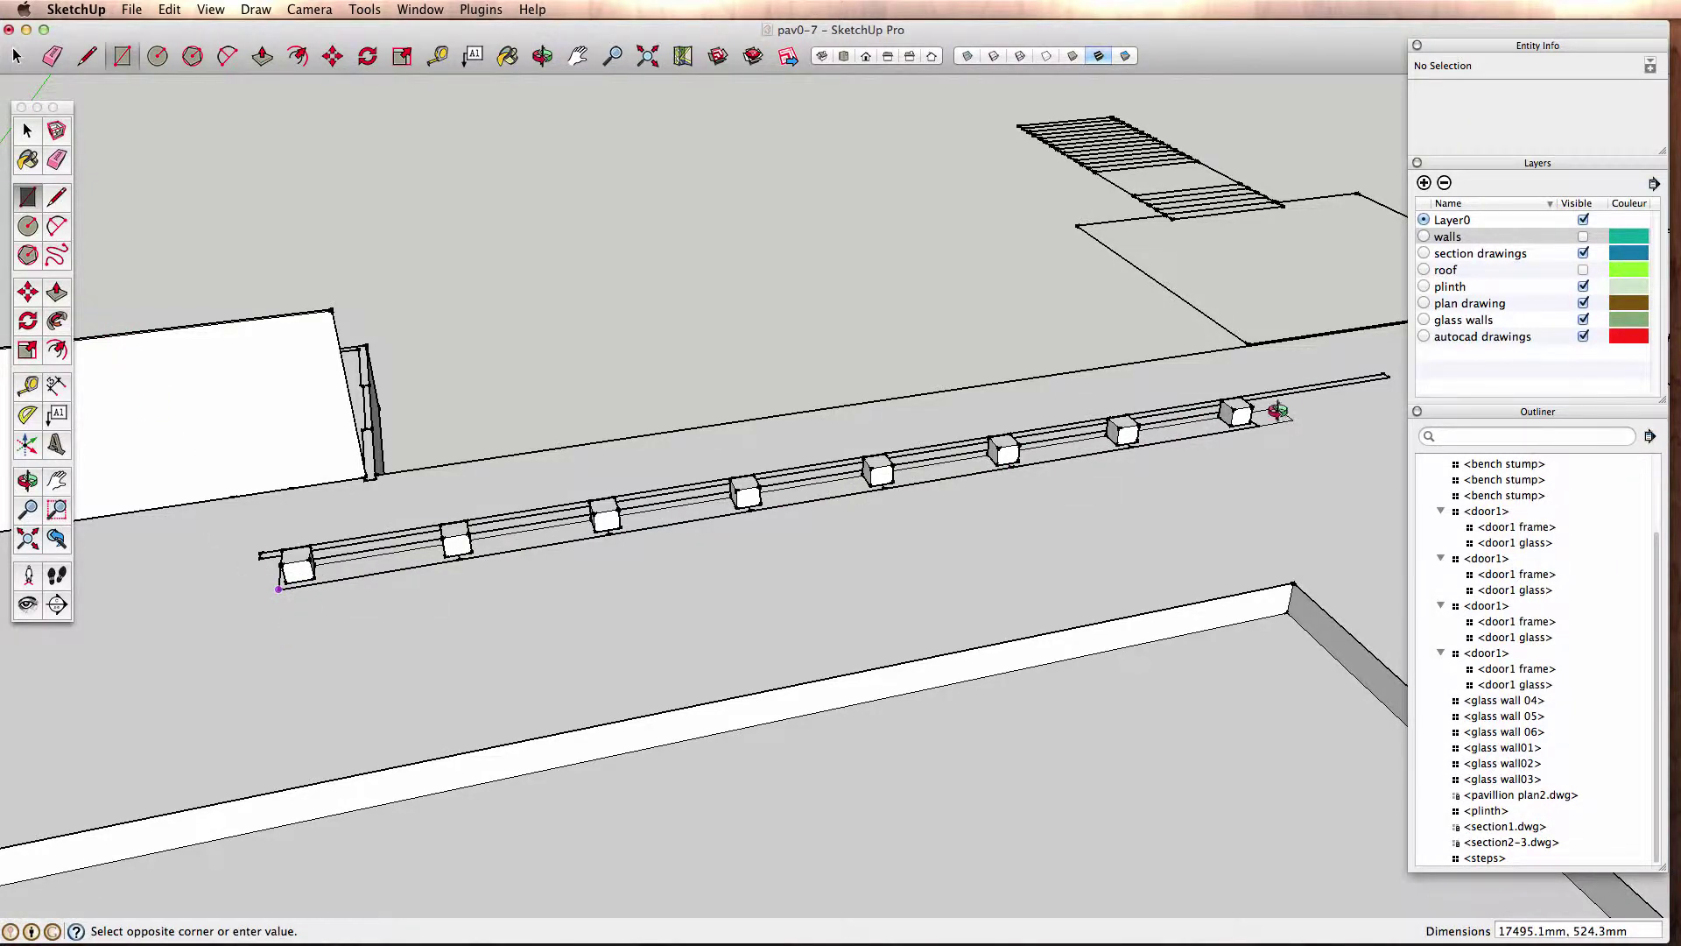
{"action": "mouse_move", "coordinate": [1278, 411]}
{"action": "middle_mouse_down"}
{"action": "mouse_move", "coordinate": [1145, 496]}
{"action": "mouse_move", "coordinate": [788, 593]}
{"action": "middle_mouse_up"}
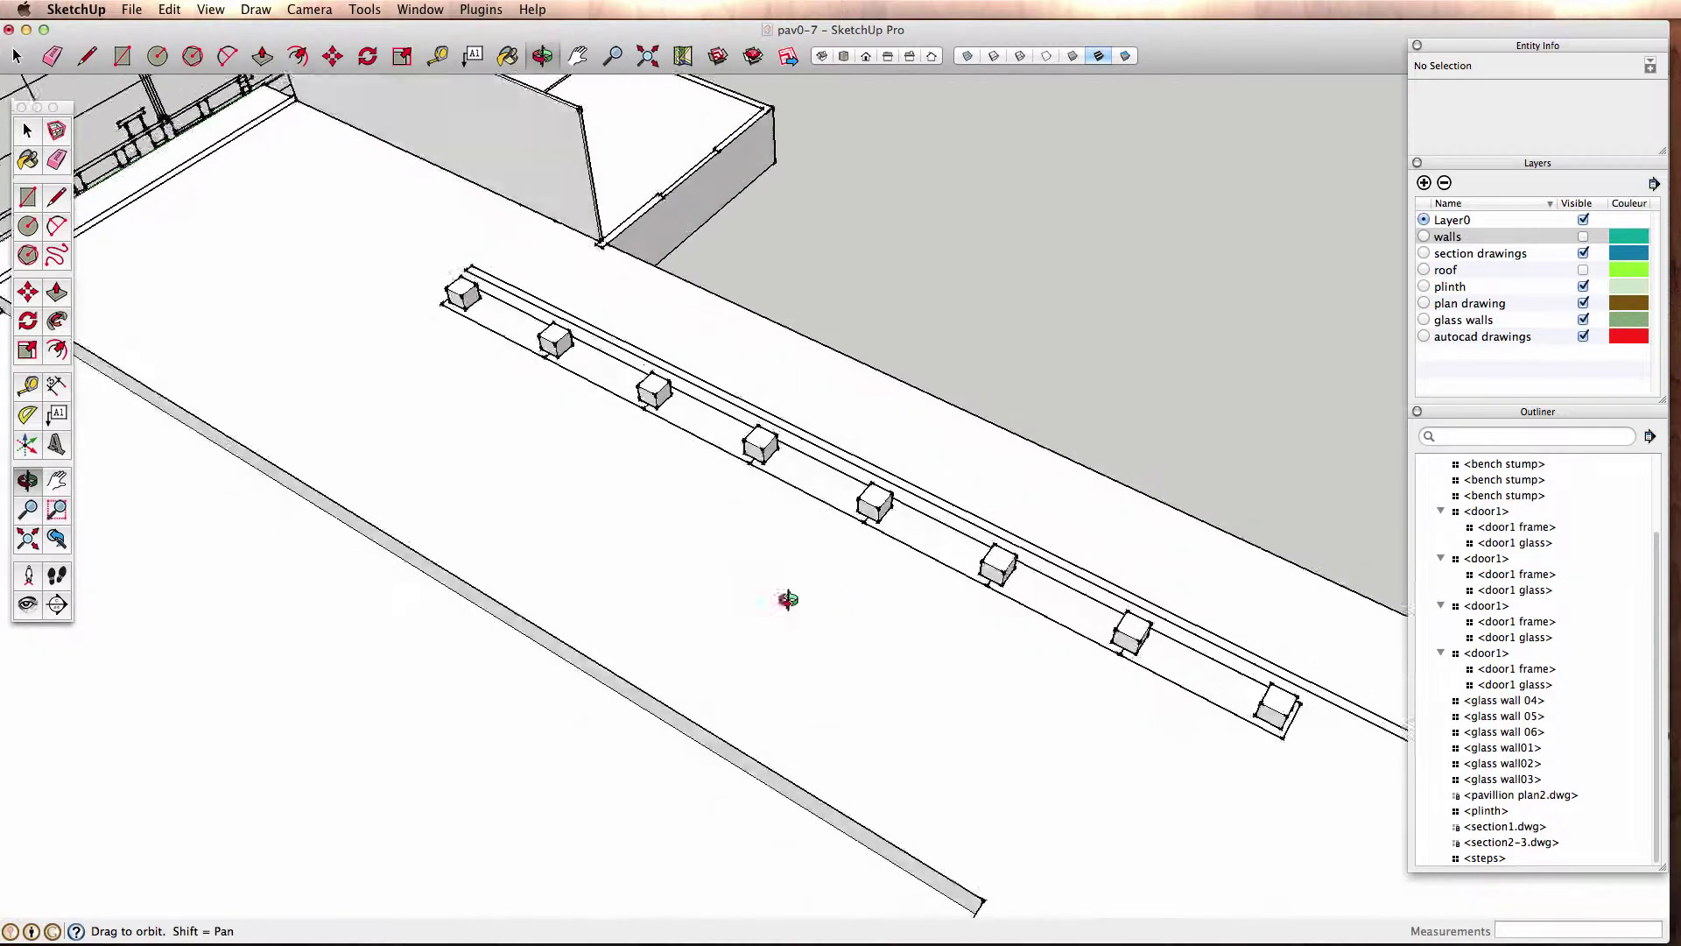
{"action": "left_click", "coordinate": [1287, 725]}
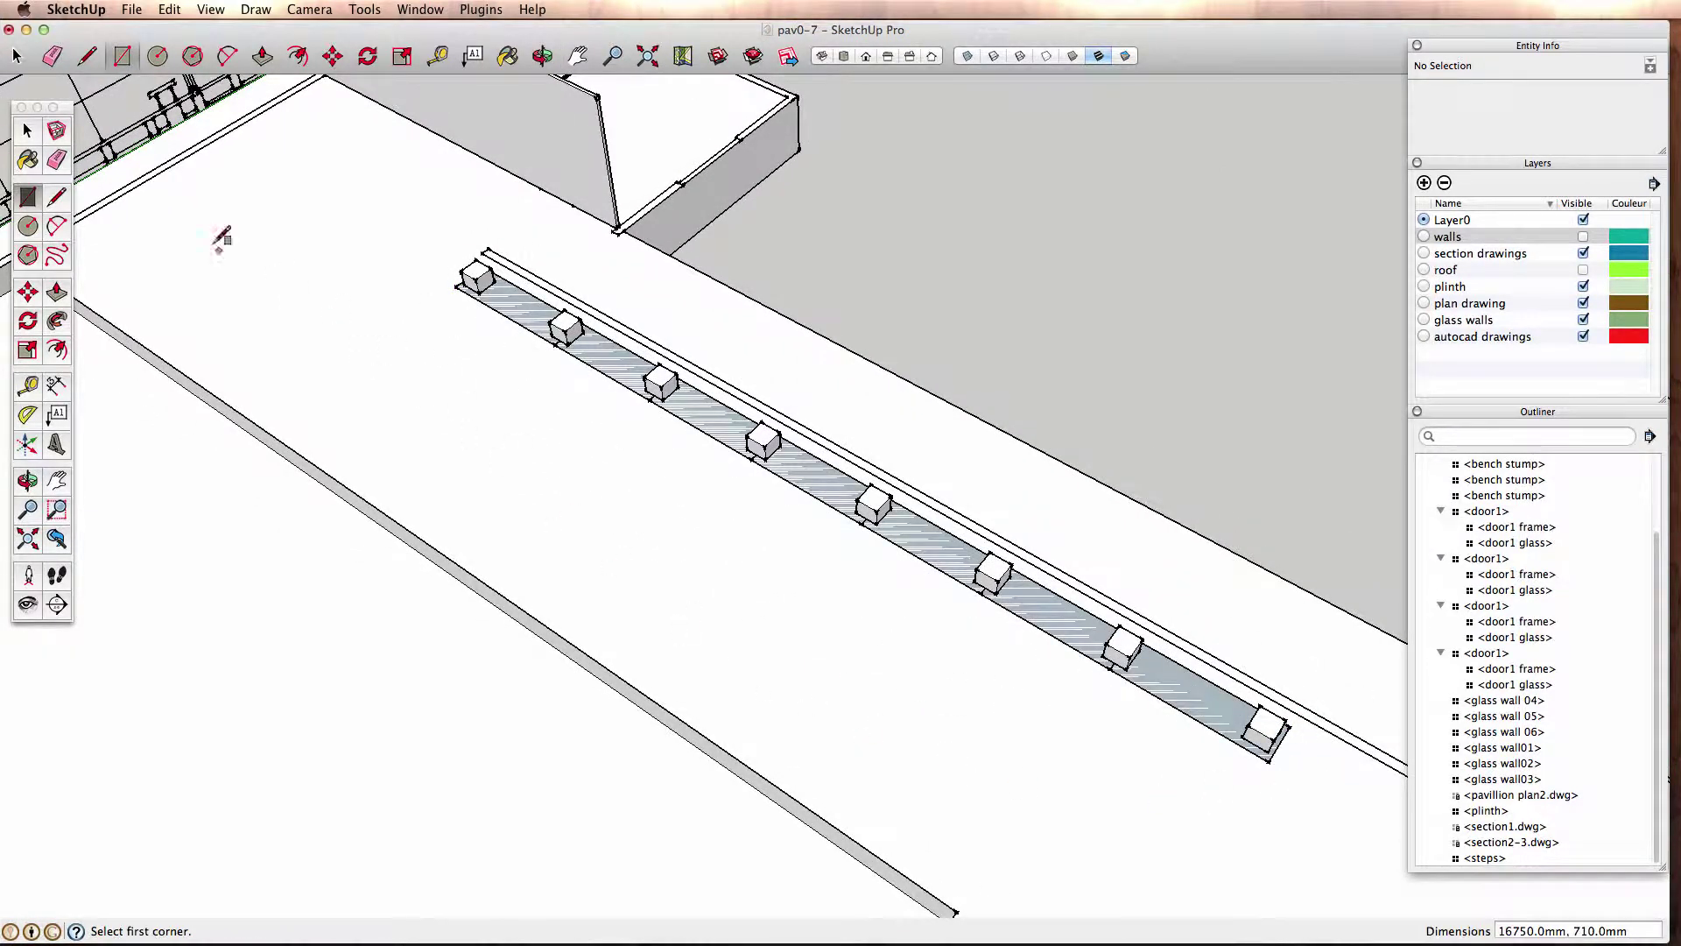
Push/pull the rectangle up 236.5 mm into a slab and select it whole
{"action": "left_click", "coordinate": [27, 133]}
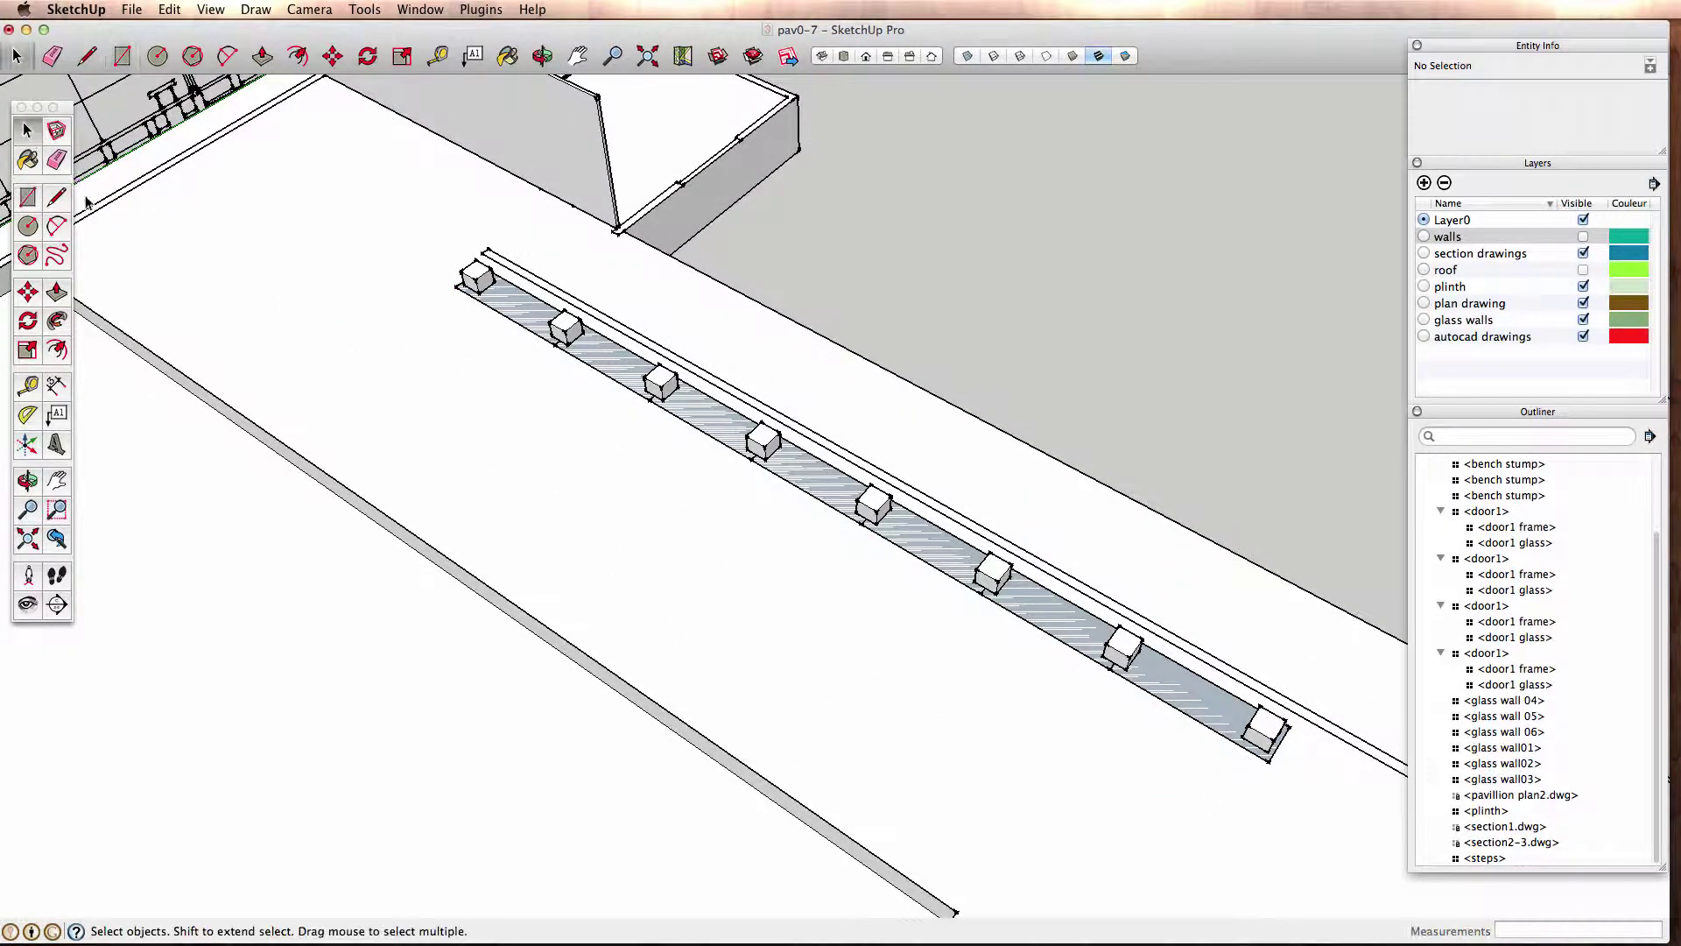
{"action": "left_click", "coordinate": [825, 491]}
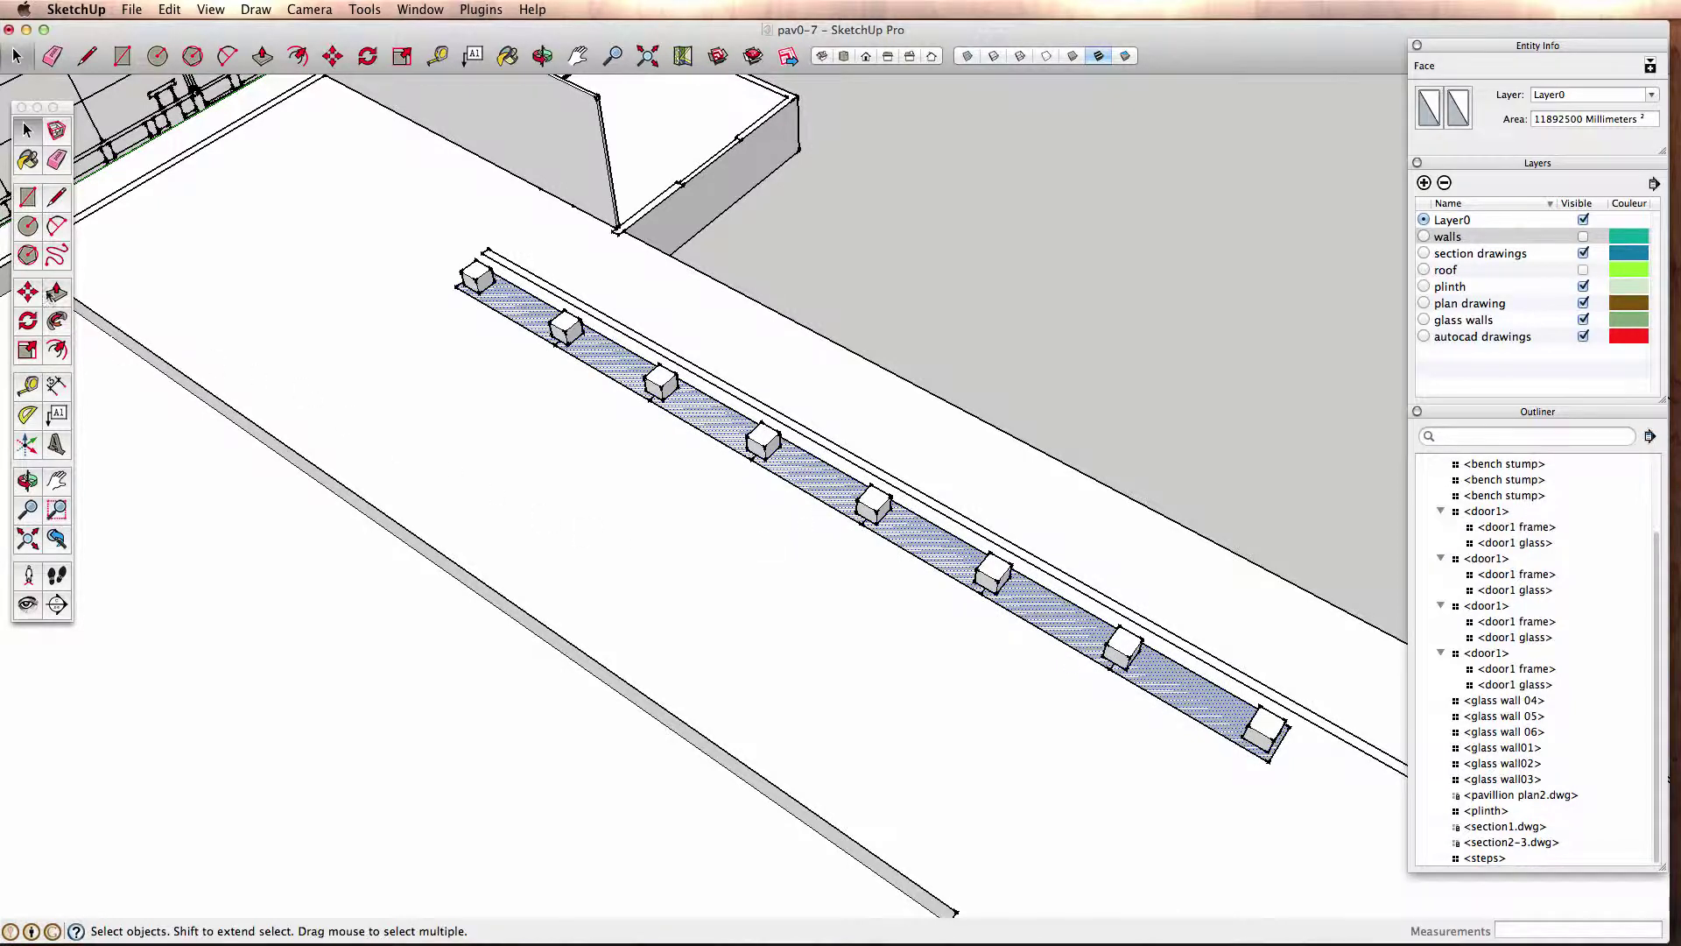
{"action": "left_click", "coordinate": [54, 293]}
{"action": "left_click_drag", "start_coordinate": [705, 435], "coordinate": [715, 432]}
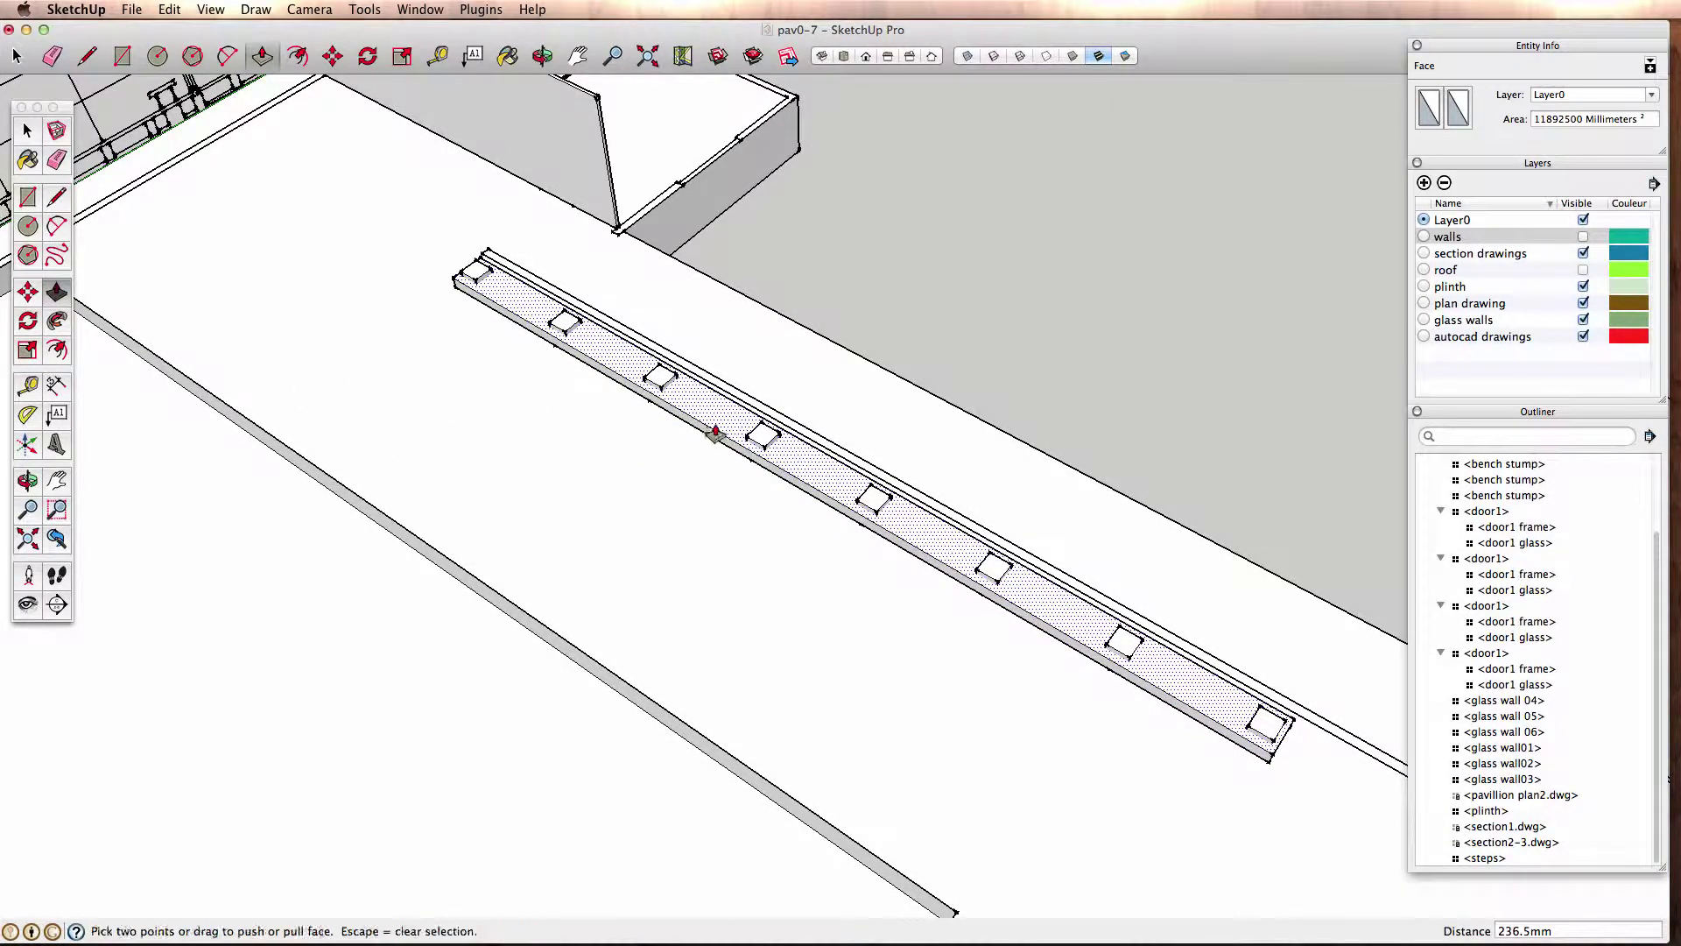
{"action": "left_click", "coordinate": [28, 131]}
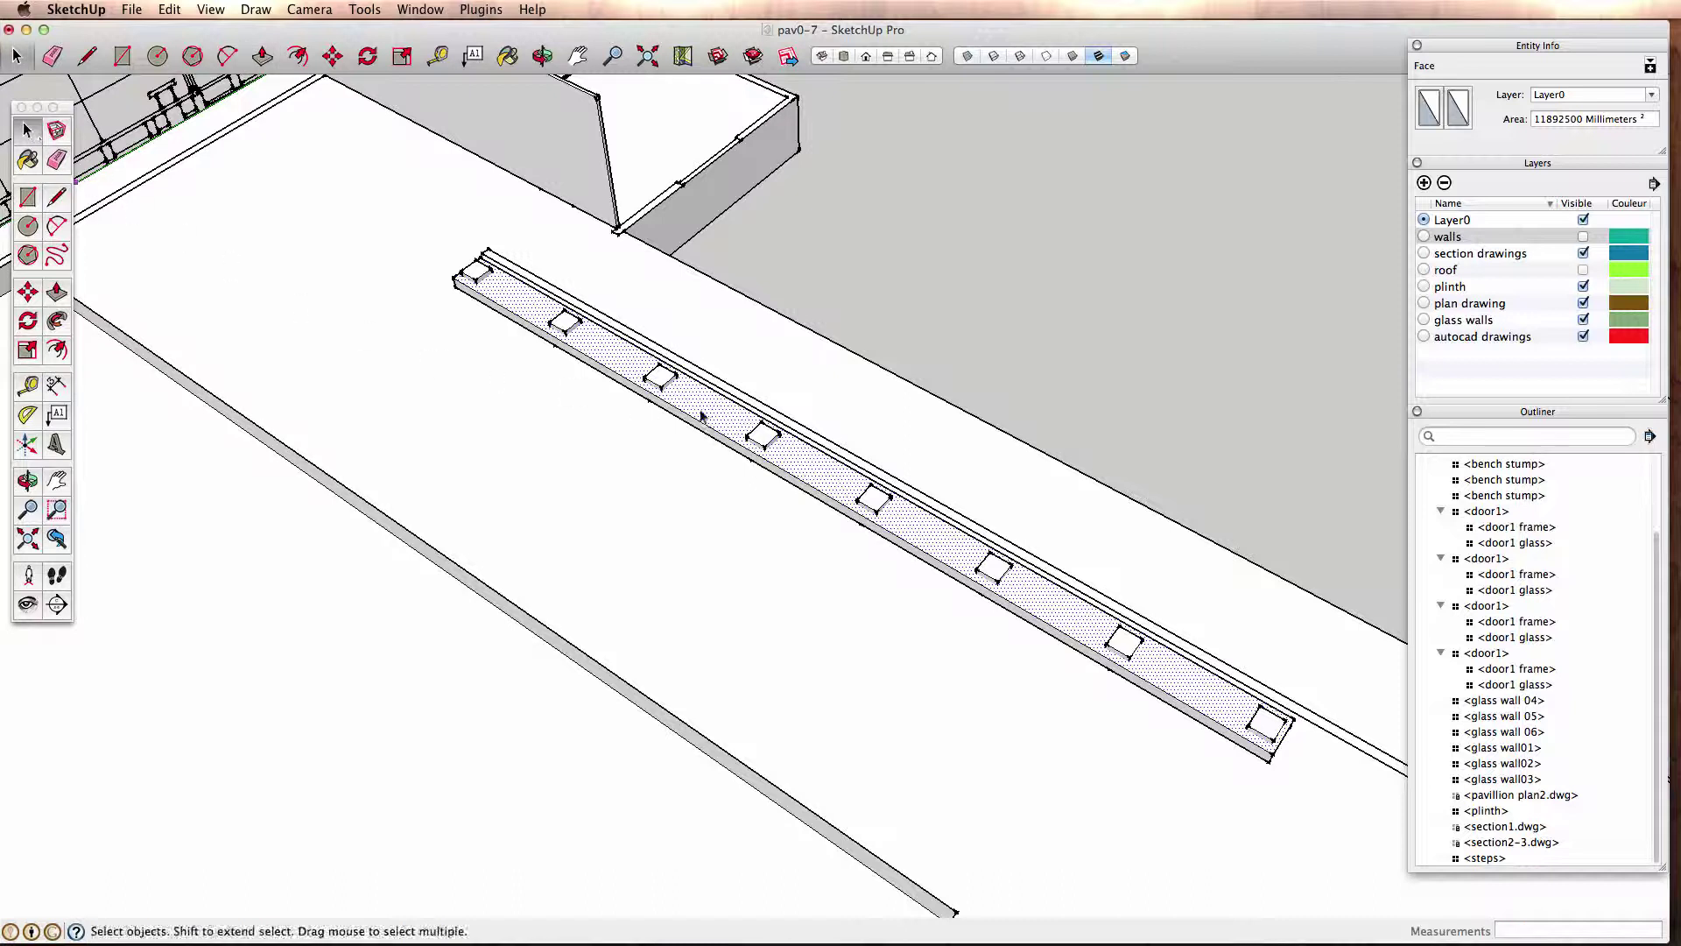
{"action": "triple_click", "coordinate": [723, 427]}
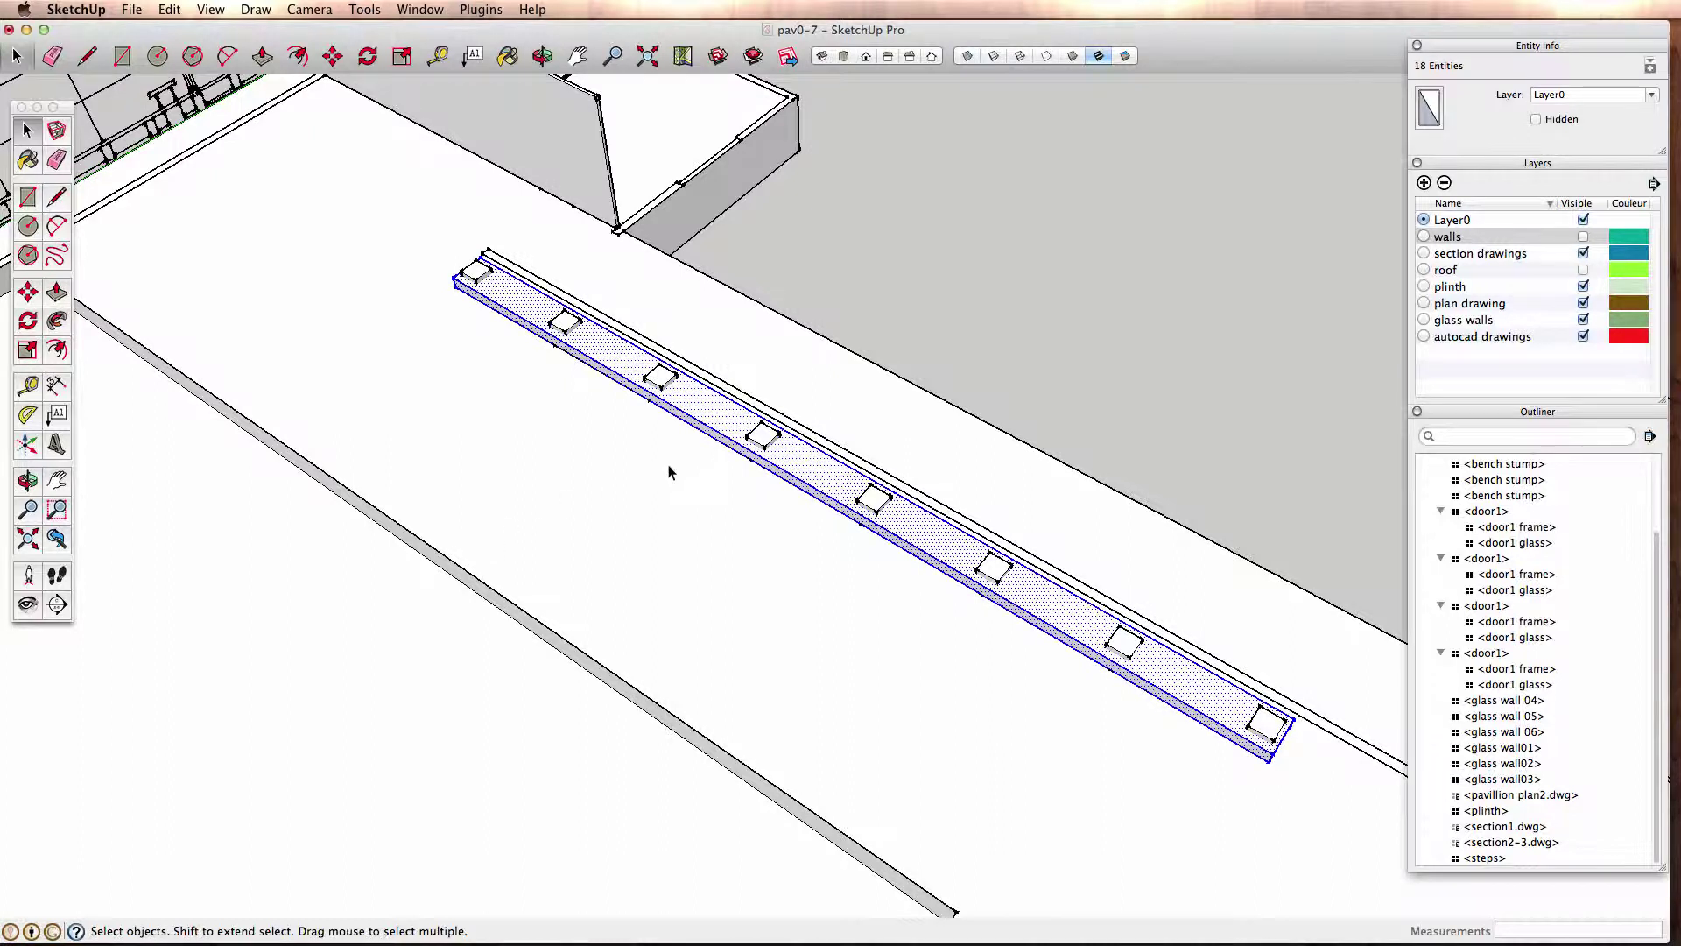
Make the slab a component named 'bench seat' and orbit to inspect it
{"action": "right_click", "coordinate": [693, 407]}
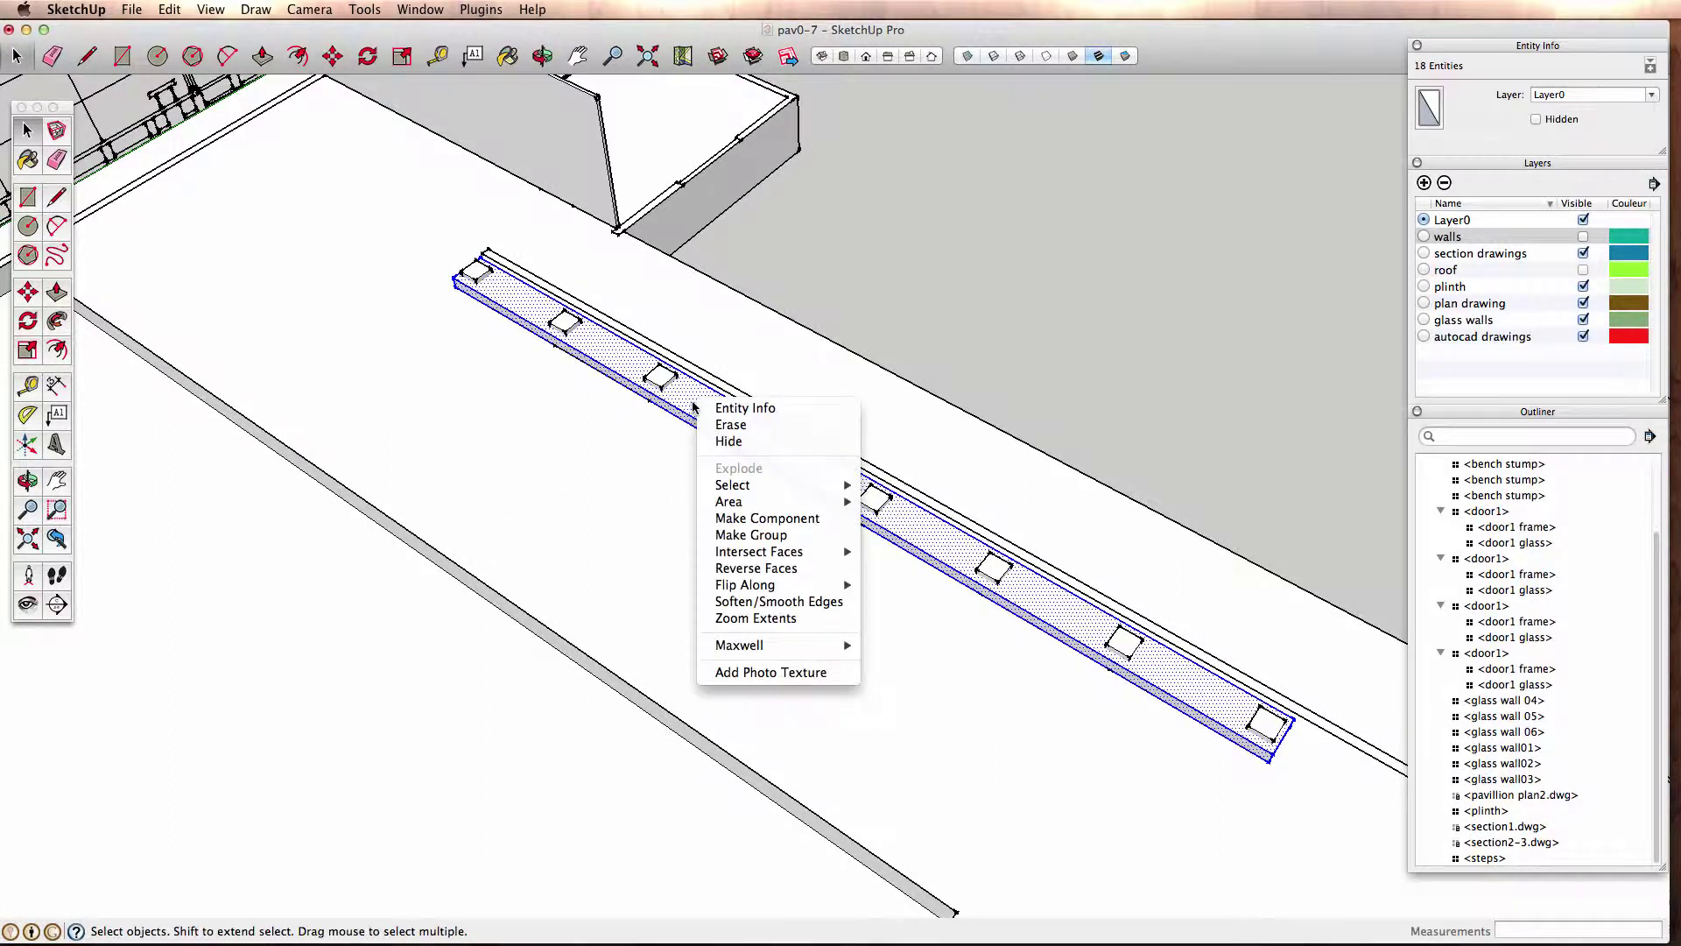
{"action": "left_click", "coordinate": [774, 523]}
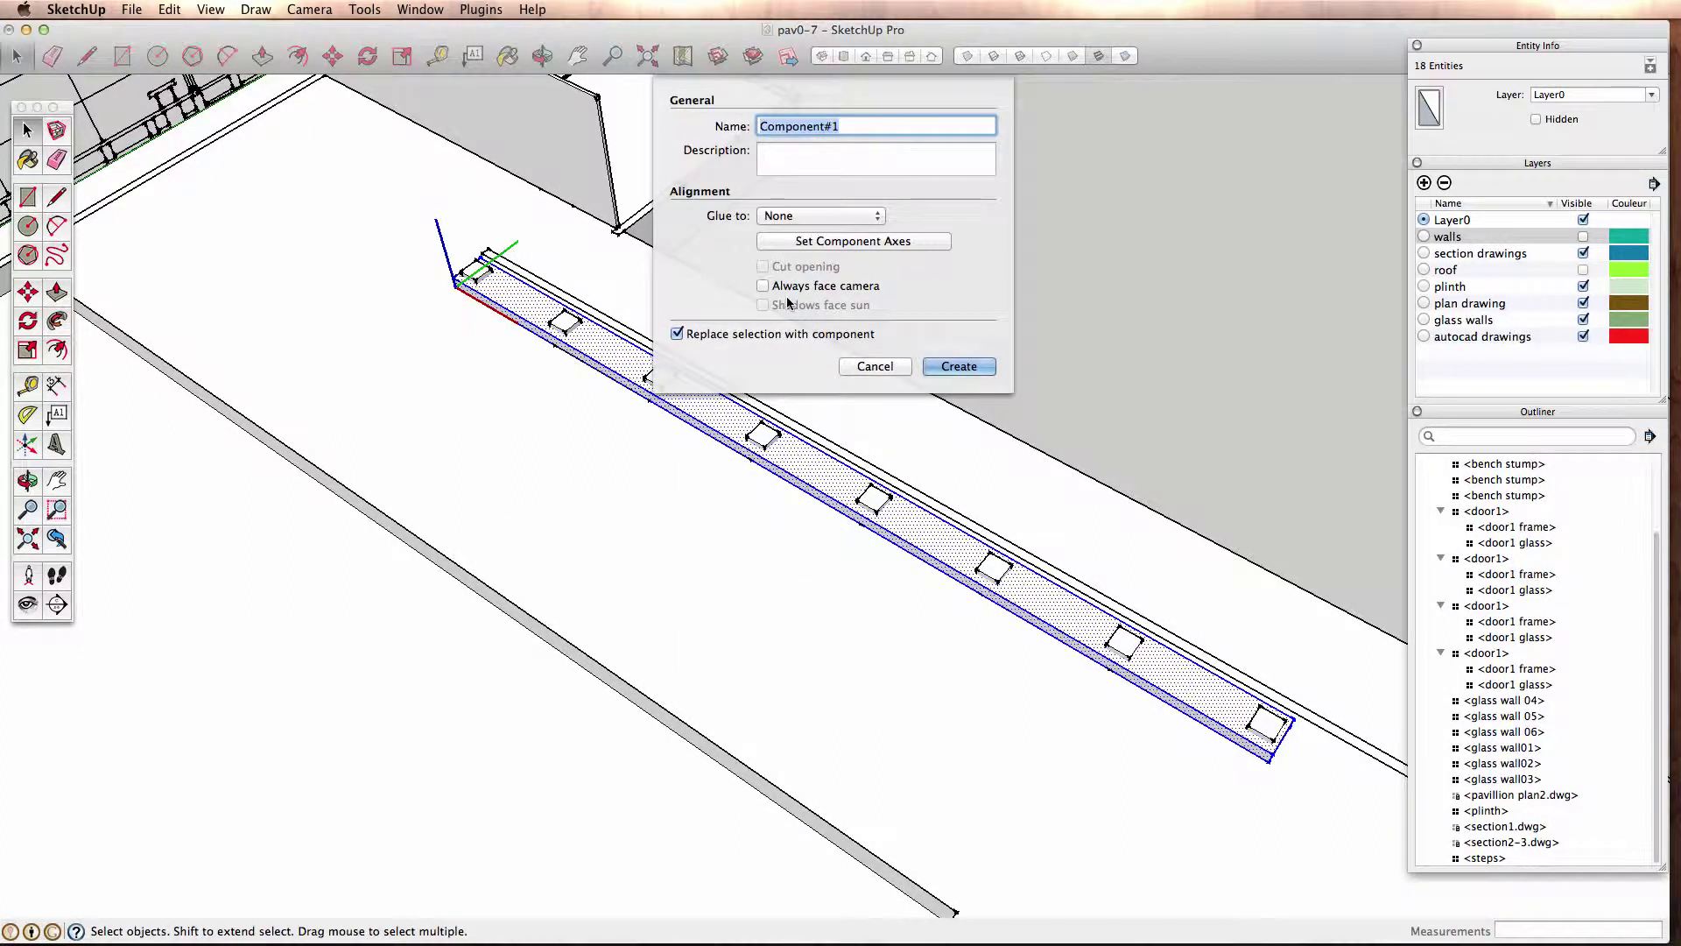
{"action": "type", "text": "bench seat"}
{"action": "key", "text": "Return"}
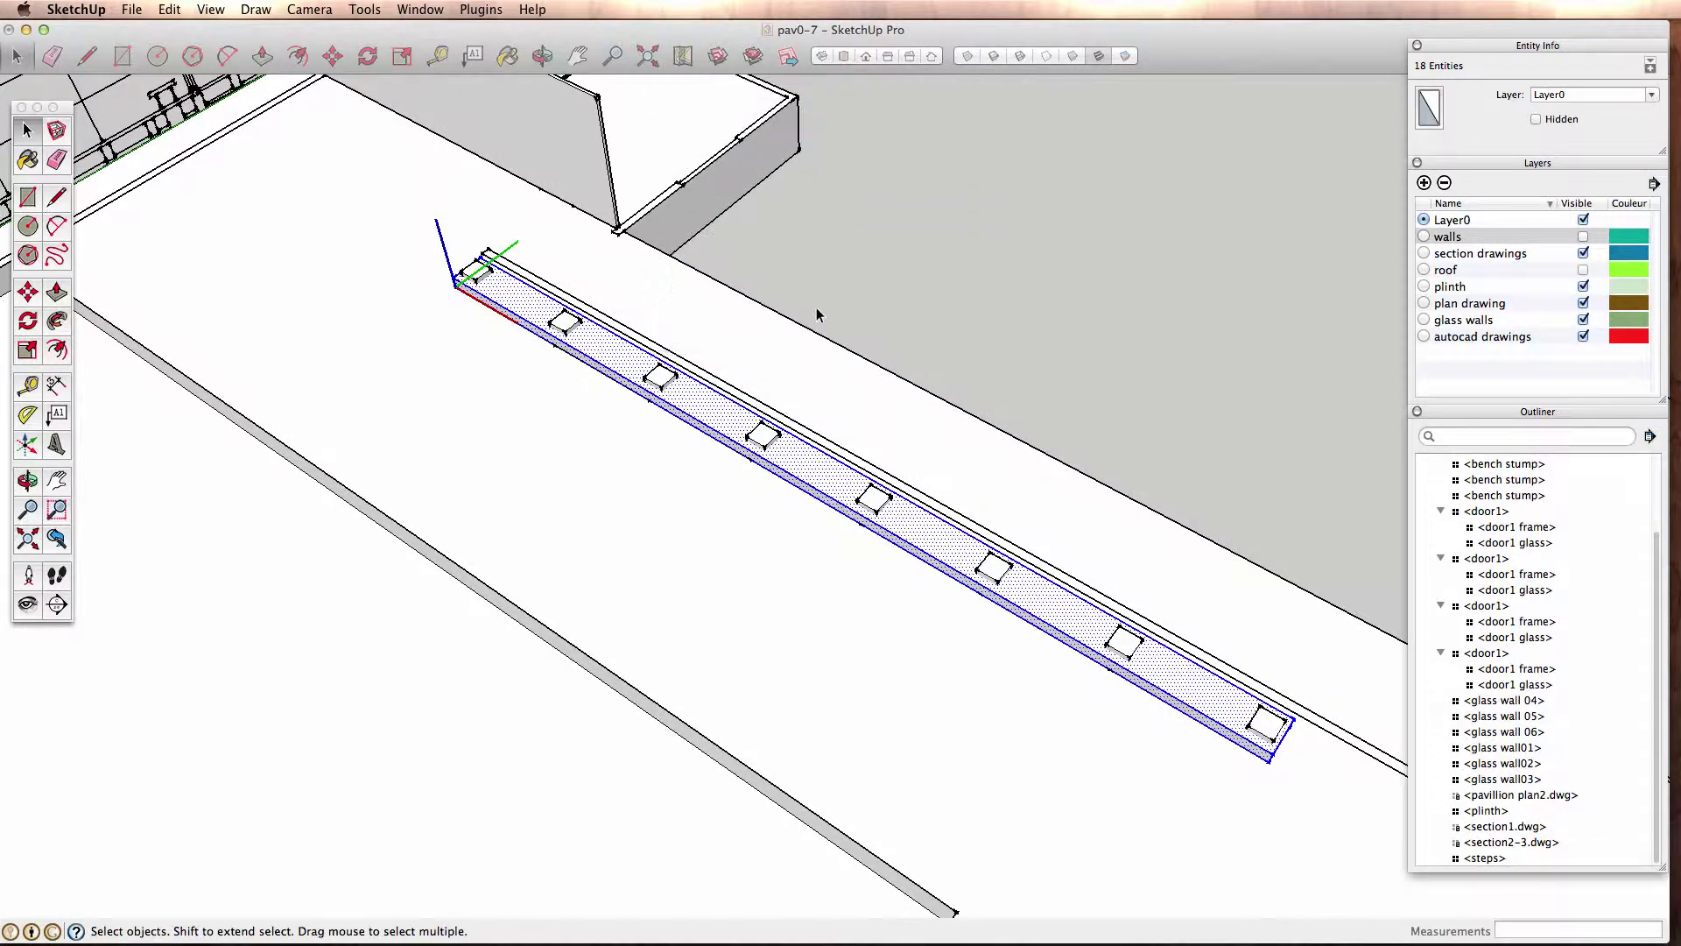
{"action": "mouse_move", "coordinate": [394, 570]}
{"action": "middle_mouse_down"}
{"action": "mouse_move", "coordinate": [660, 574]}
{"action": "mouse_move", "coordinate": [357, 623]}
{"action": "mouse_move", "coordinate": [589, 593]}
{"action": "mouse_move", "coordinate": [536, 543]}
{"action": "middle_mouse_up"}
{"action": "mouse_move", "coordinate": [800, 536]}
{"action": "middle_mouse_down"}
{"action": "mouse_move", "coordinate": [833, 574]}
{"action": "mouse_move", "coordinate": [465, 556]}
{"action": "middle_mouse_up"}
{"action": "middle_click_drag", "start_coordinate": [783, 463], "coordinate": [835, 578], "text": "shift"}
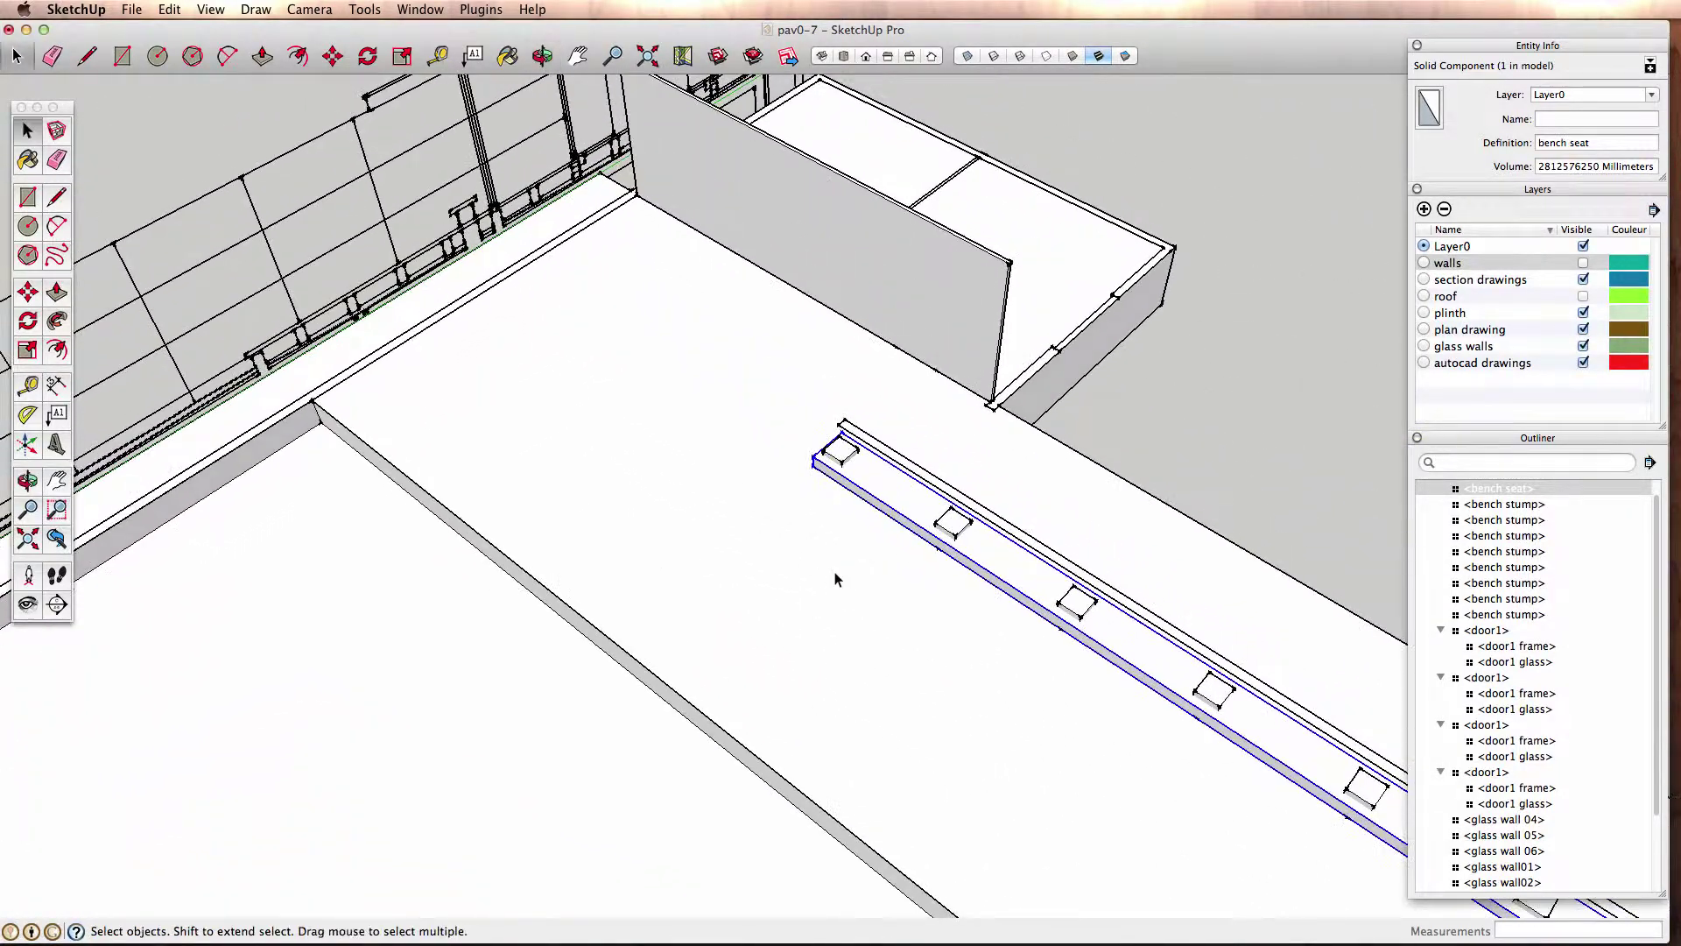
Move the bench seat straight up about 347.3 mm along the blue axis onto the stumps
{"action": "left_click", "coordinate": [30, 294]}
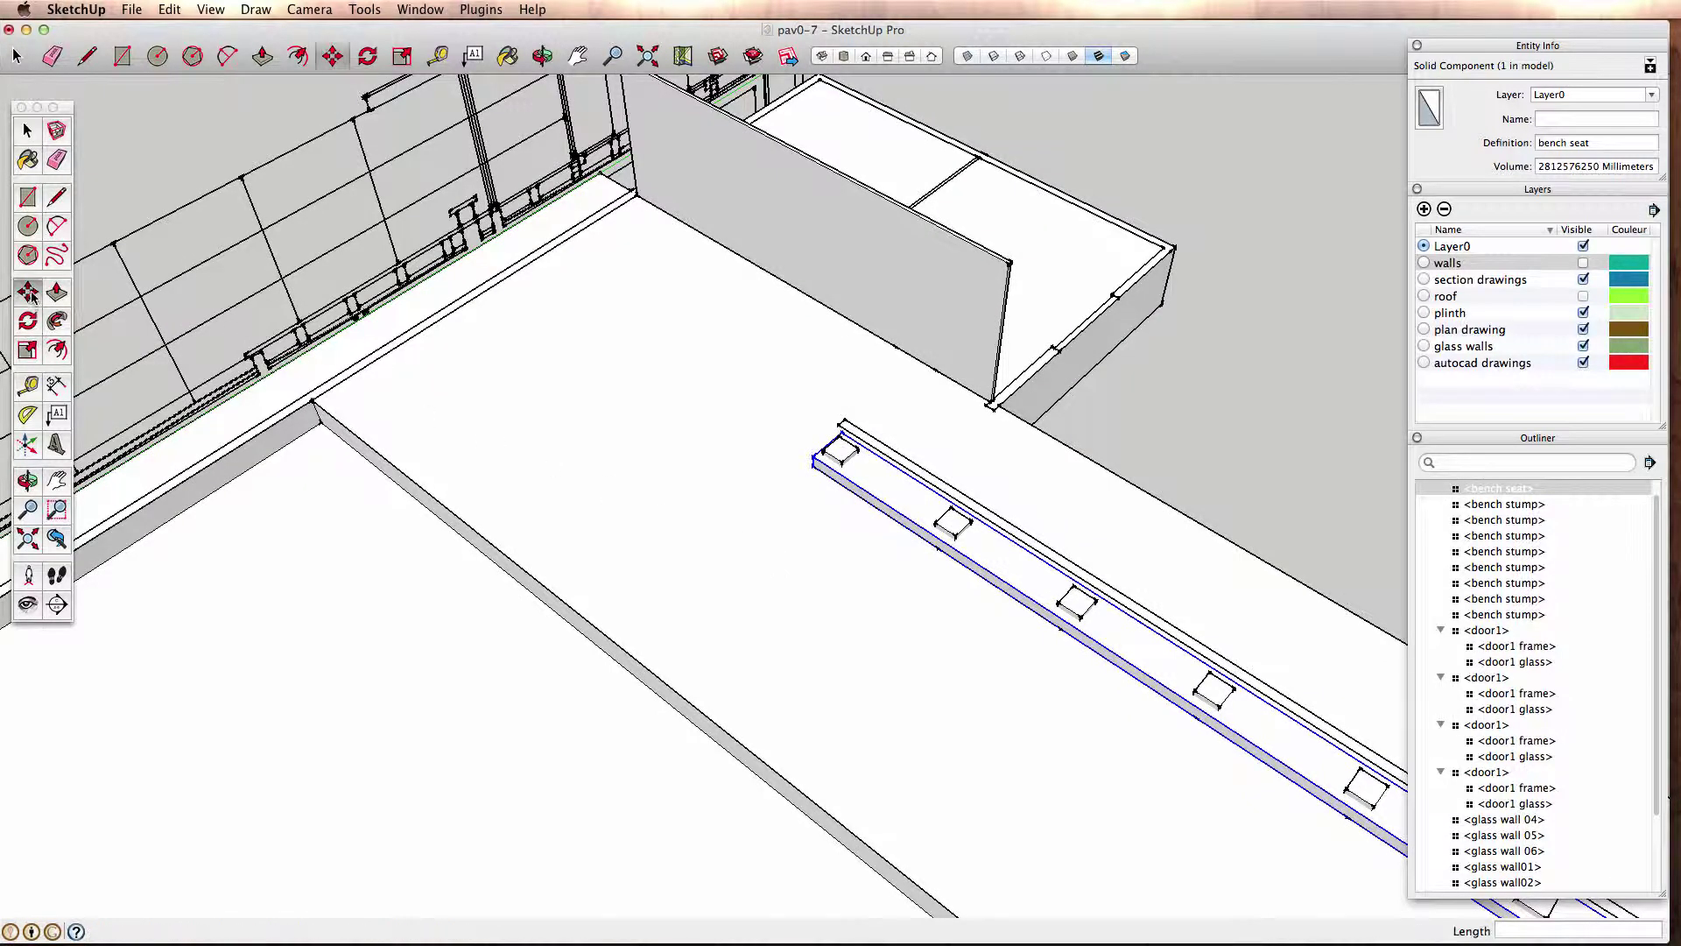
{"action": "scroll", "coordinate": [808, 473], "scroll_direction": "up", "scroll_amount": 2}
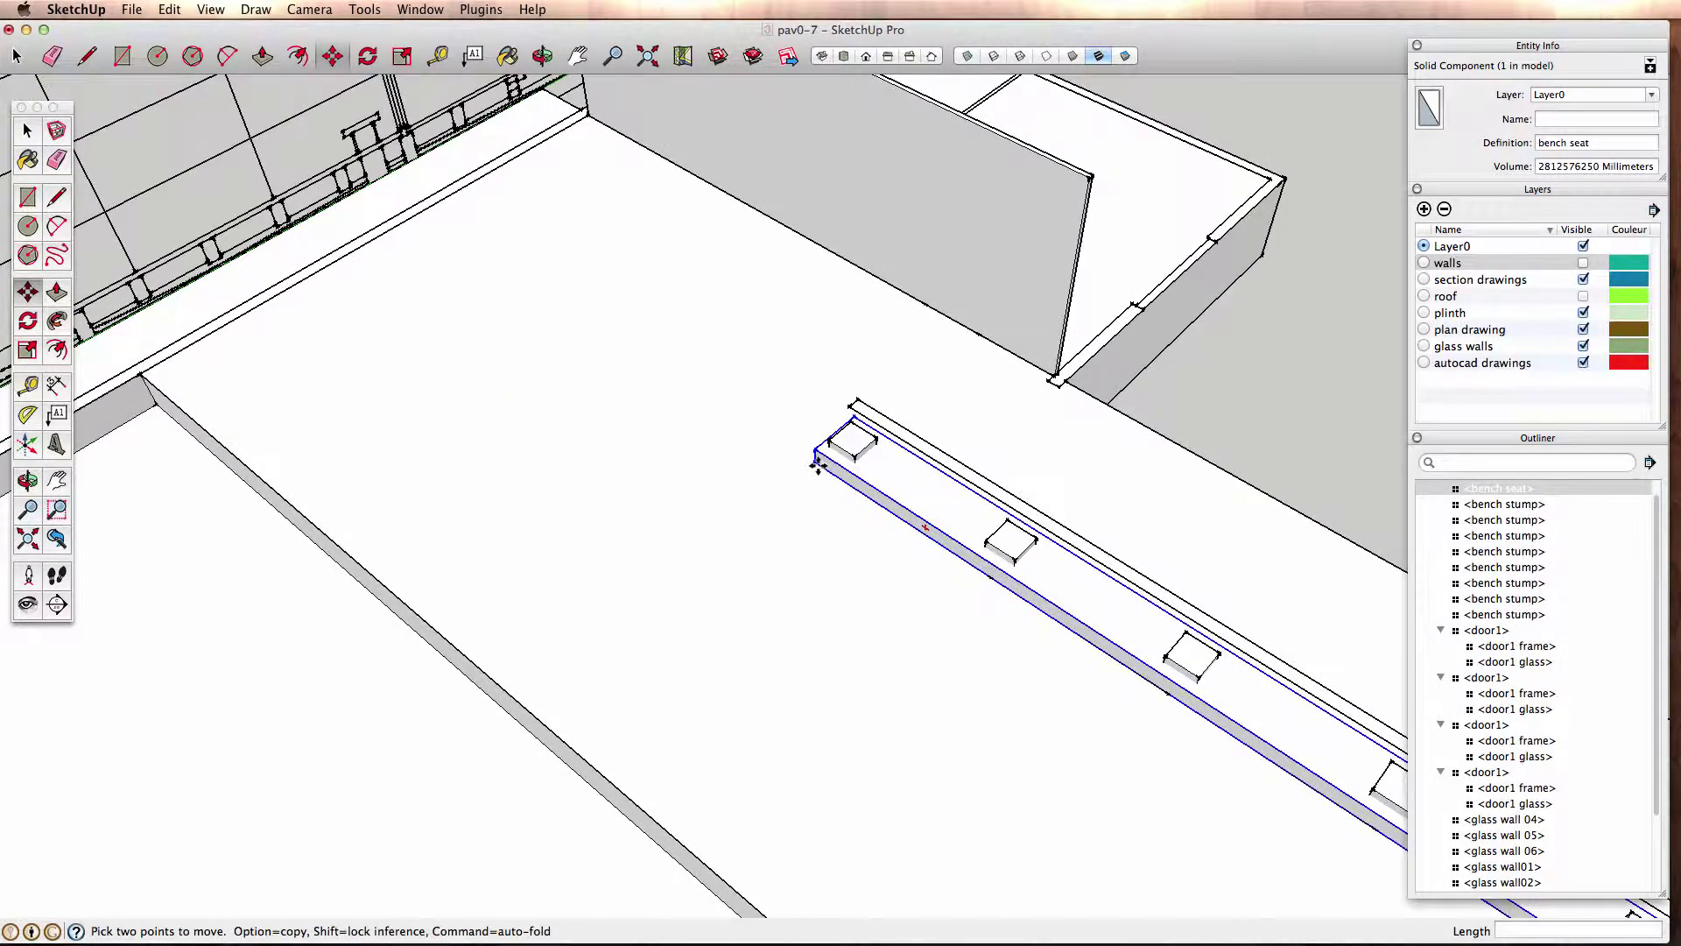
{"action": "left_click", "coordinate": [816, 464]}
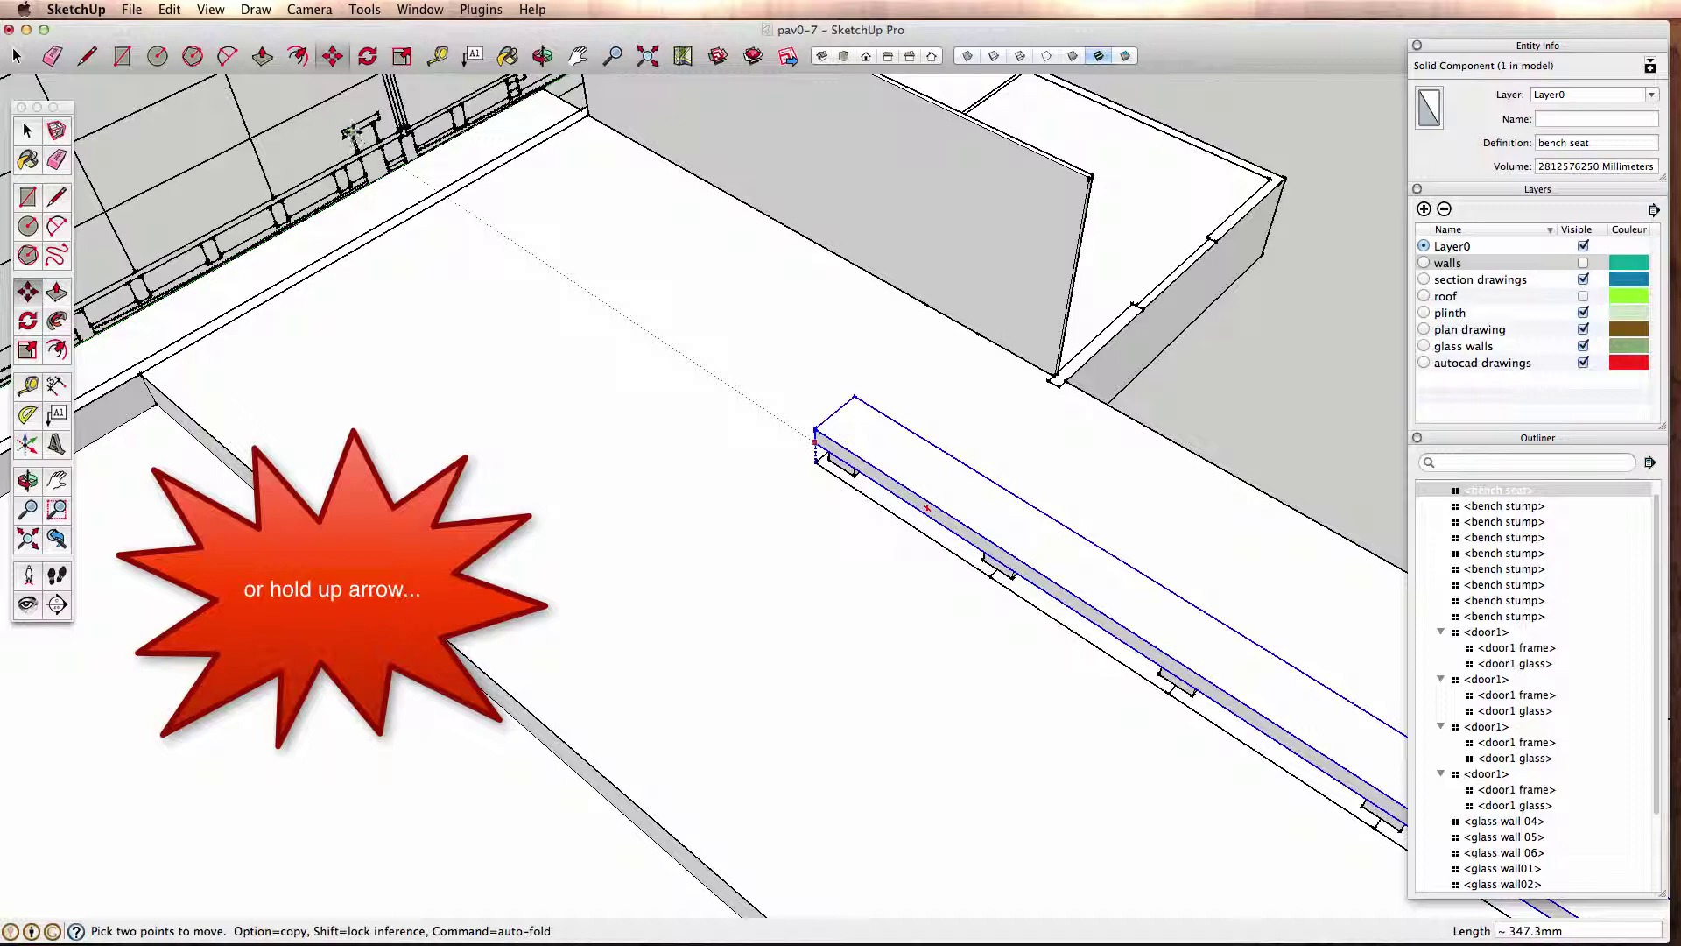
{"action": "mouse_move", "coordinate": [555, 522]}
{"action": "middle_mouse_down"}
{"action": "mouse_move", "coordinate": [770, 443]}
{"action": "mouse_move", "coordinate": [555, 608]}
{"action": "mouse_move", "coordinate": [412, 582]}
{"action": "mouse_move", "coordinate": [297, 523]}
{"action": "middle_mouse_up"}
{"action": "key", "text": "space"}
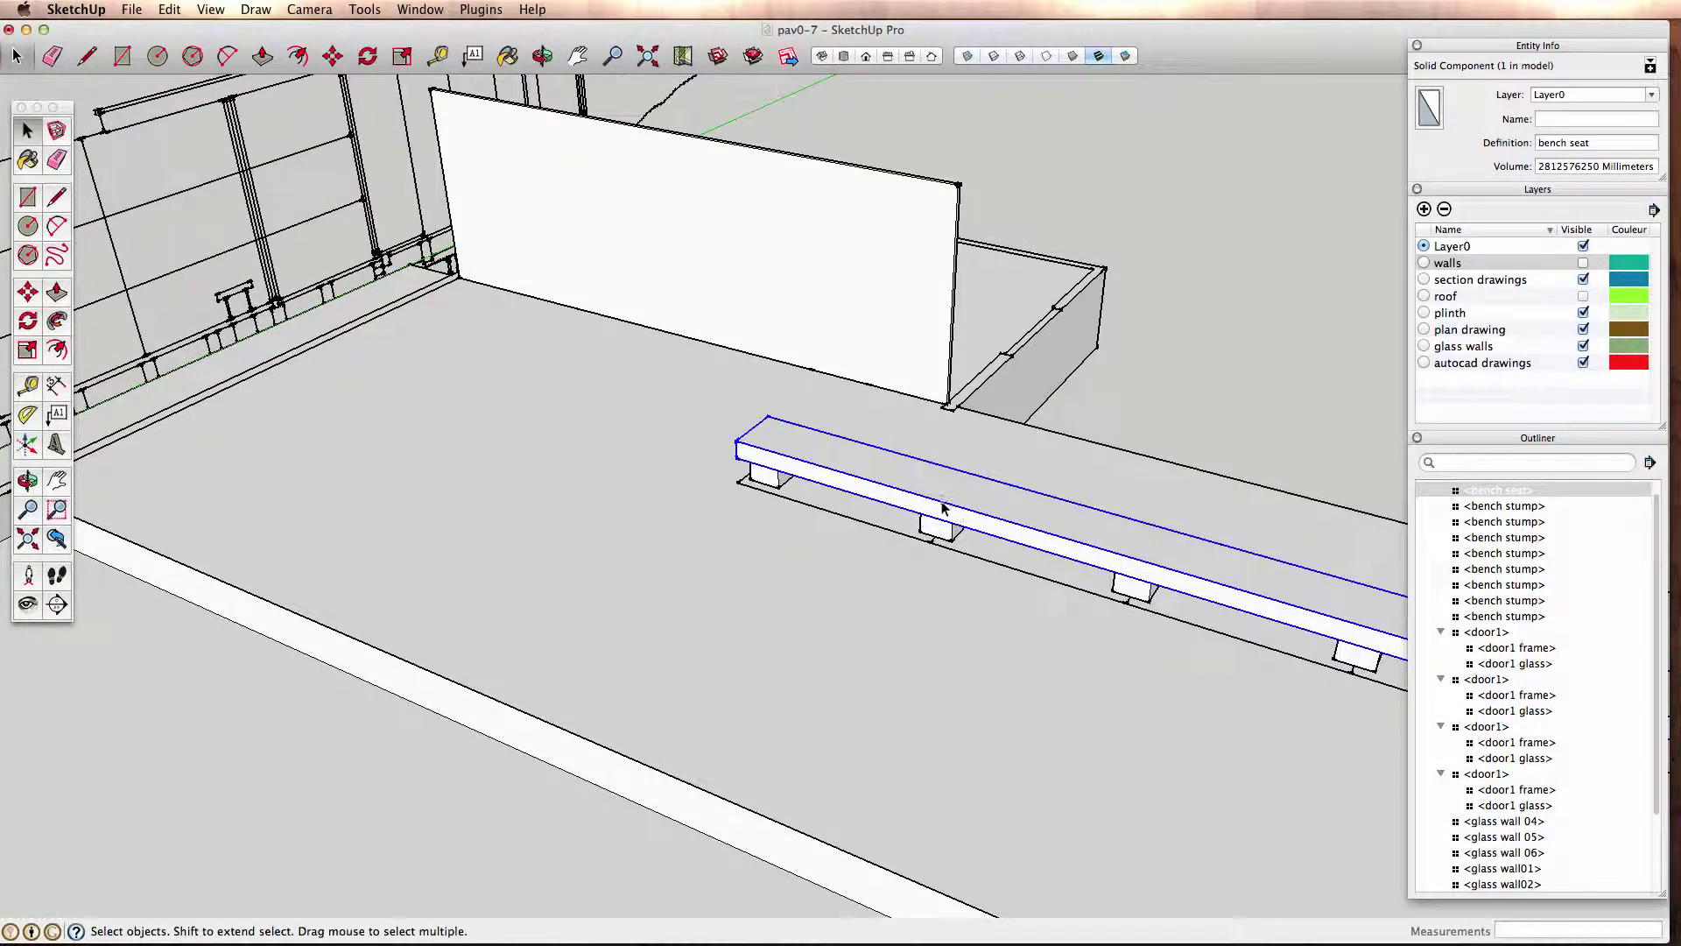
Inside the bench seat component, push its top face down 134.7 mm to thin the slab
{"action": "double_click", "coordinate": [804, 447]}
{"action": "left_click", "coordinate": [817, 447]}
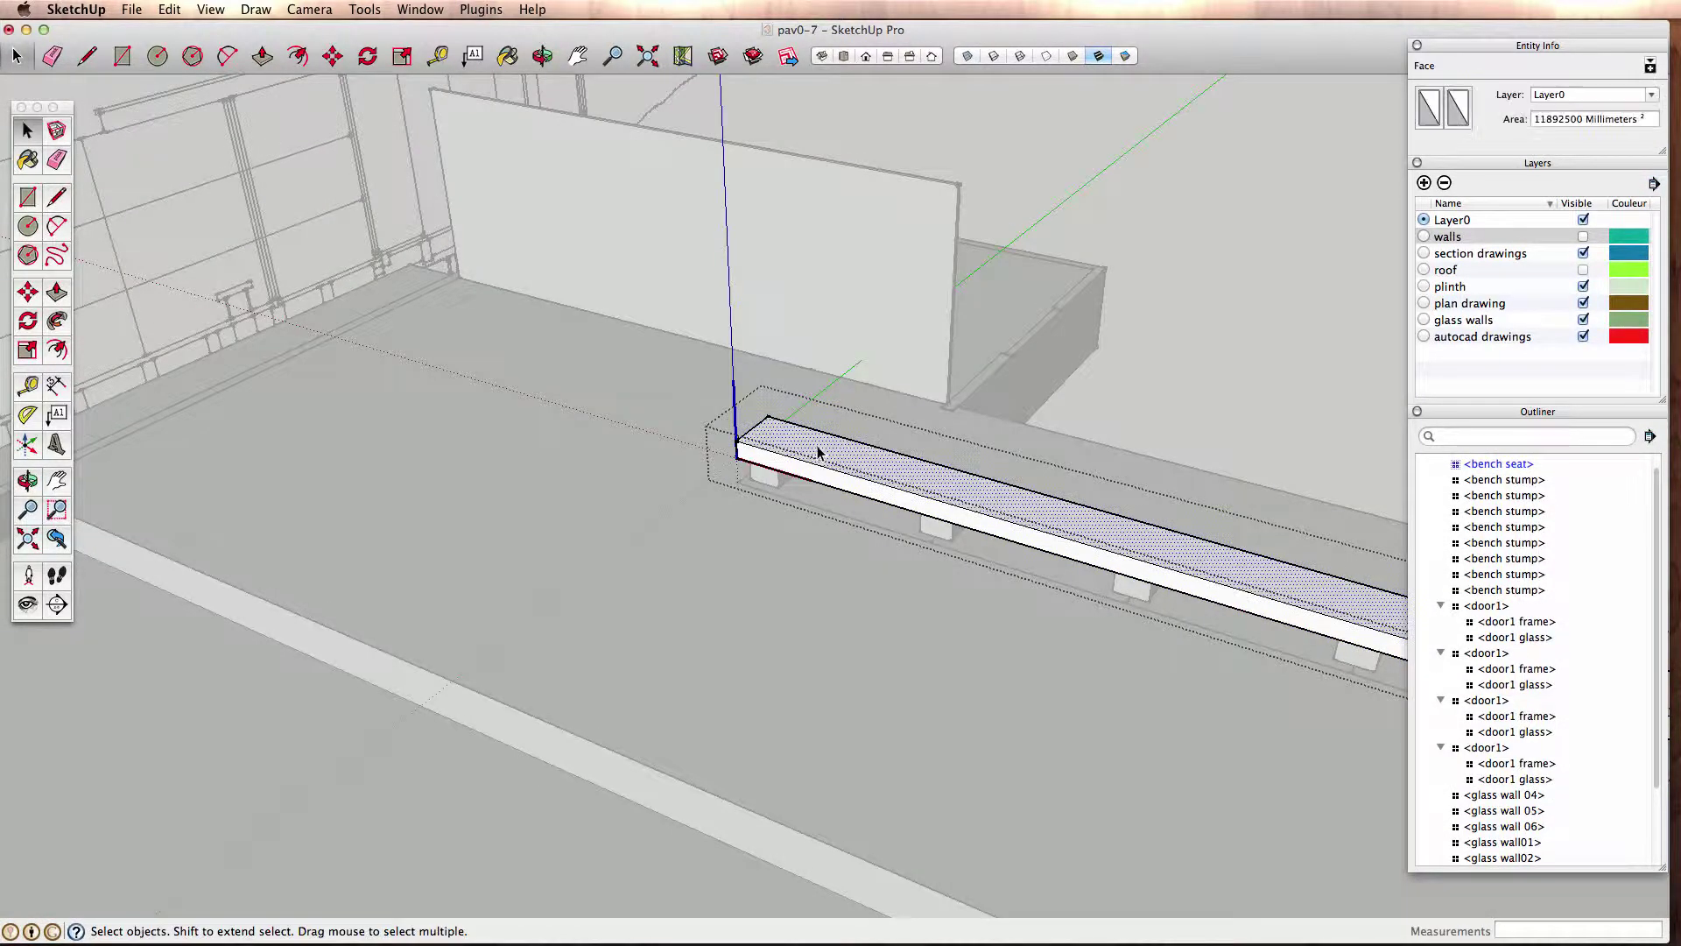
{"action": "key", "text": "p"}
{"action": "left_click_drag", "start_coordinate": [791, 446], "coordinate": [618, 421]}
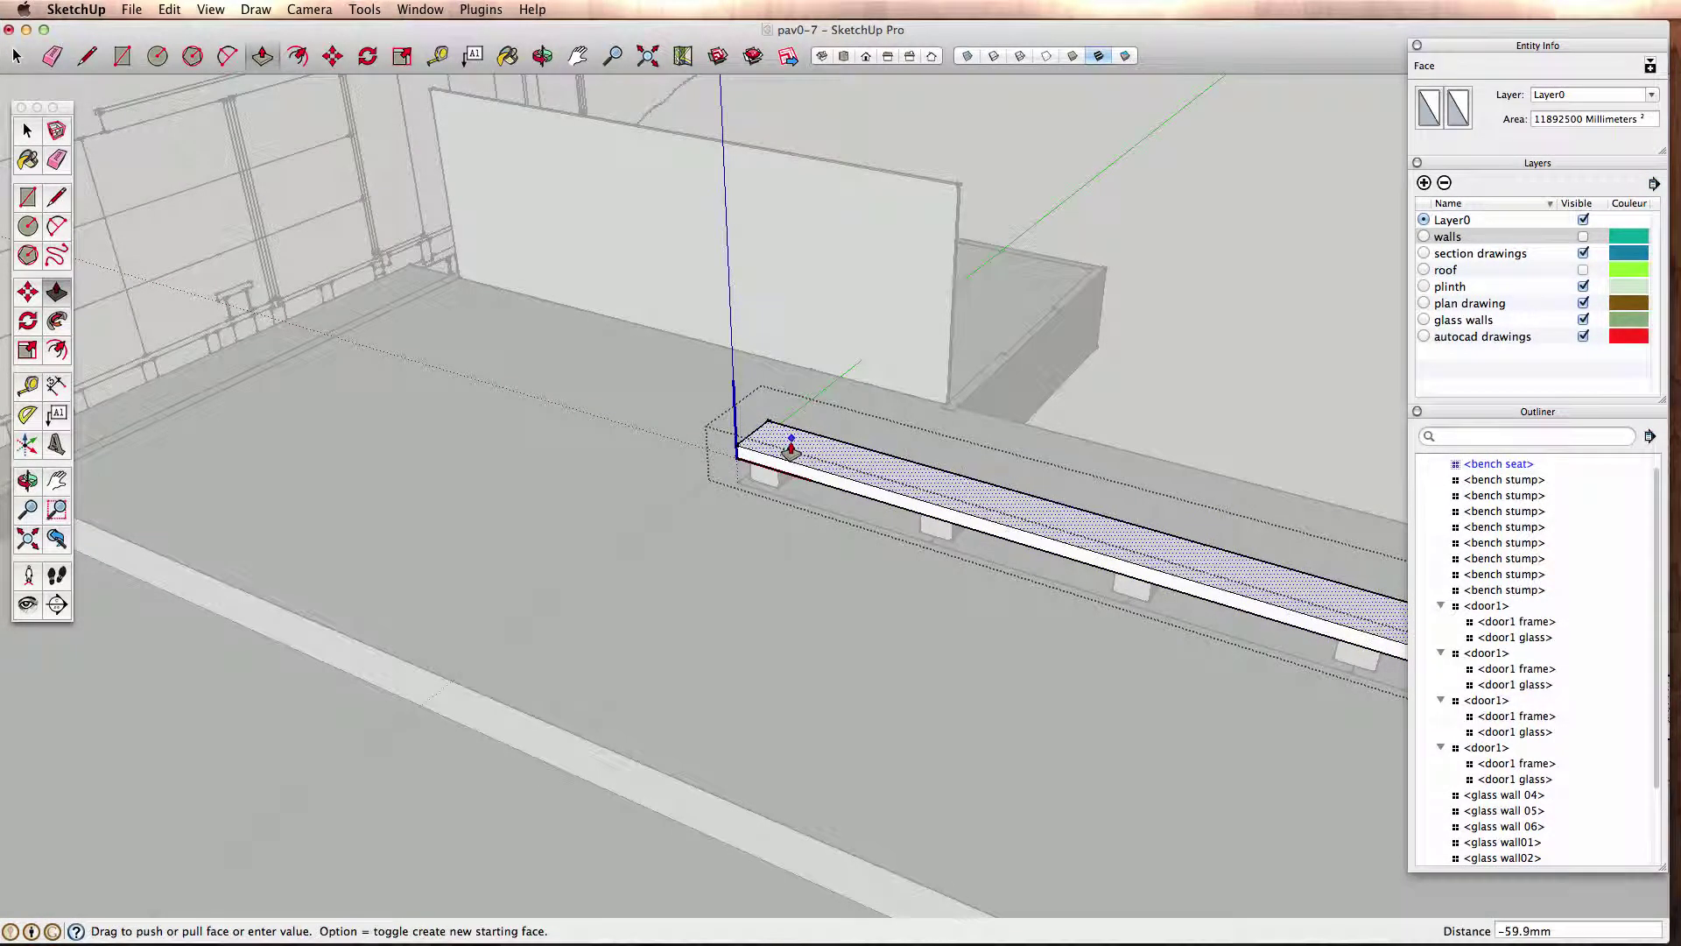
{"action": "left_click_drag", "start_coordinate": [362, 350], "coordinate": [244, 298]}
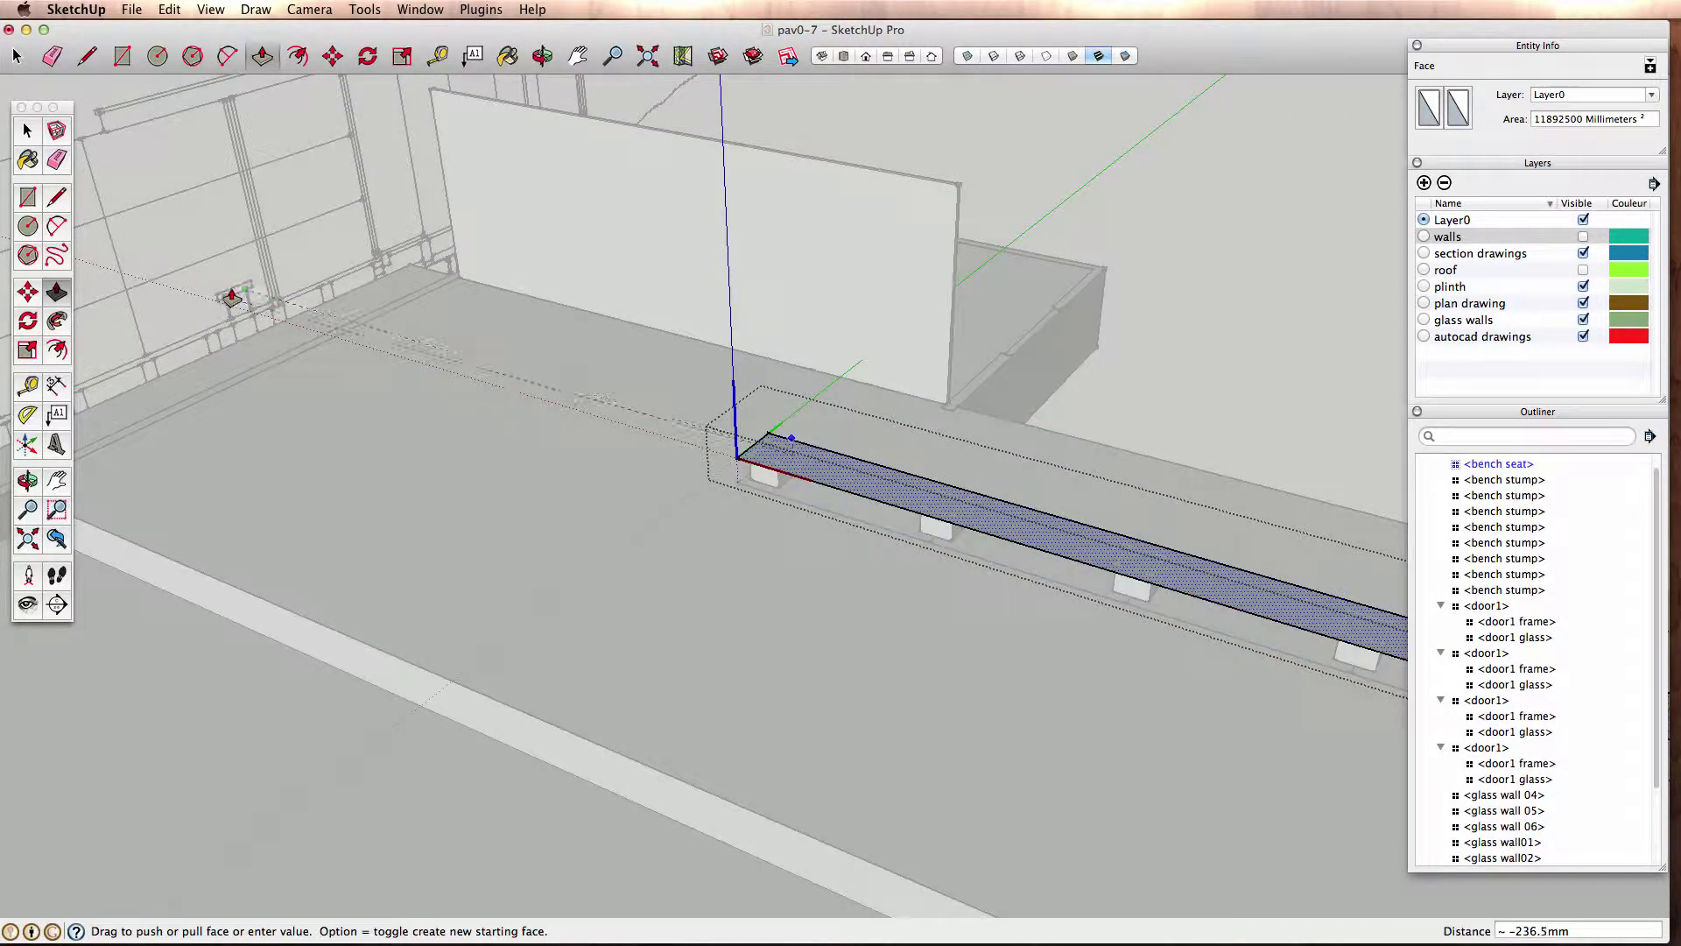
{"action": "scroll", "coordinate": [231, 297], "scroll_direction": "up", "scroll_amount": 3}
{"action": "scroll", "coordinate": [231, 298], "scroll_direction": "up", "scroll_amount": 2}
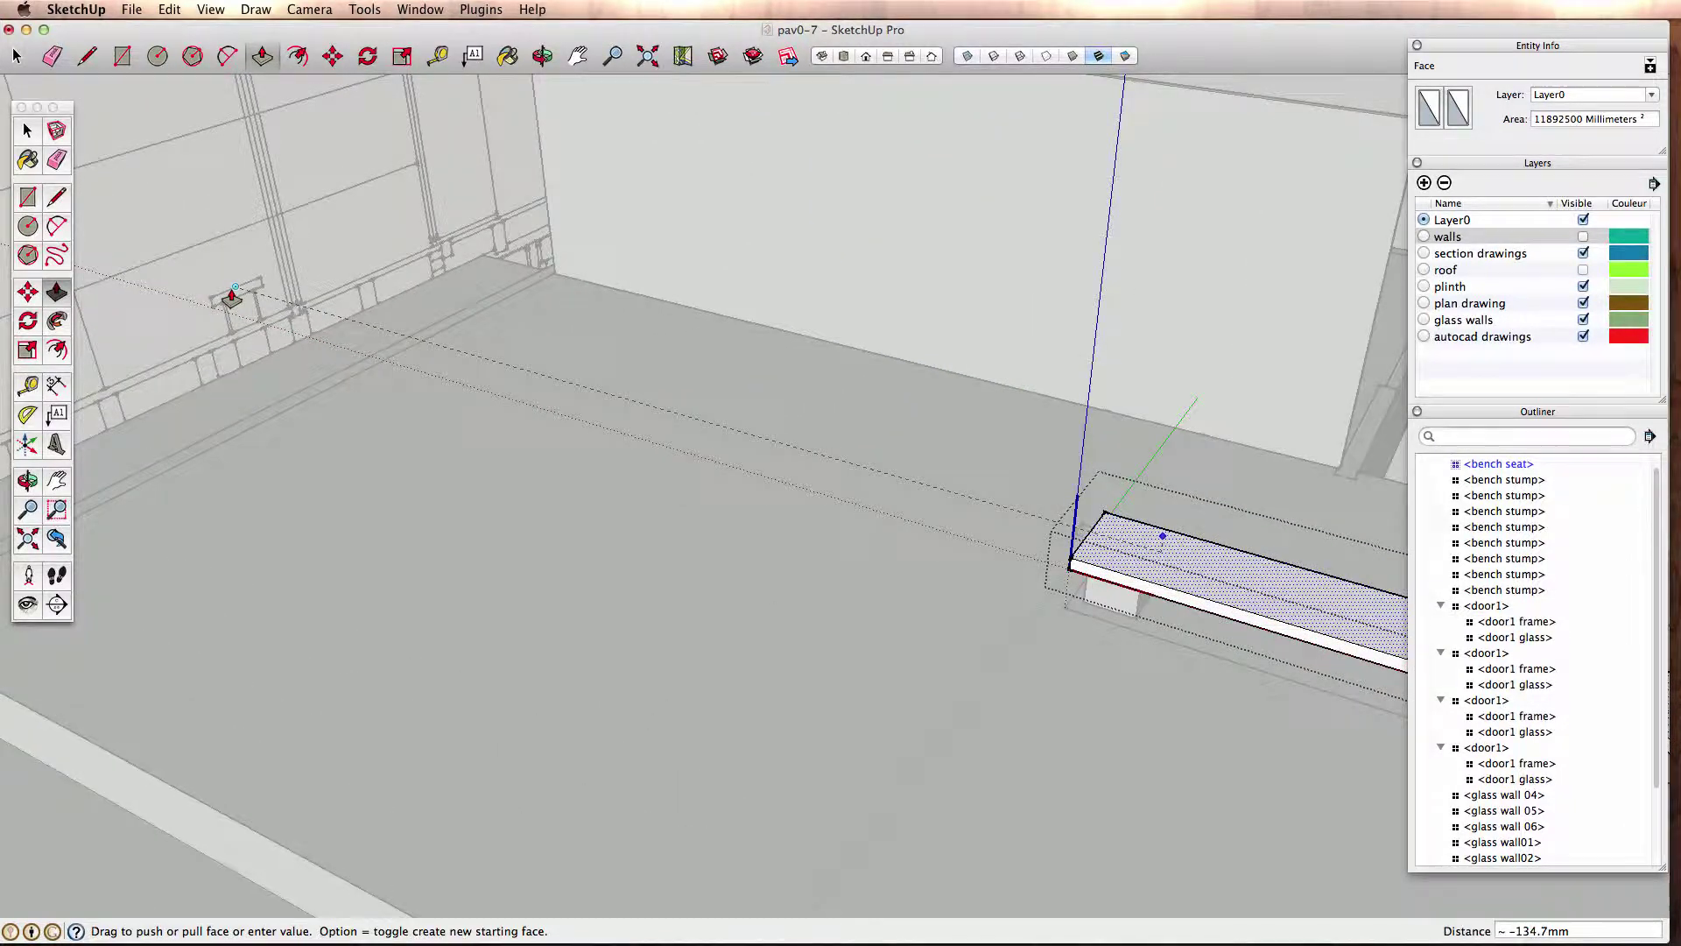
{"action": "left_click", "coordinate": [231, 298]}
{"action": "left_click", "coordinate": [27, 130]}
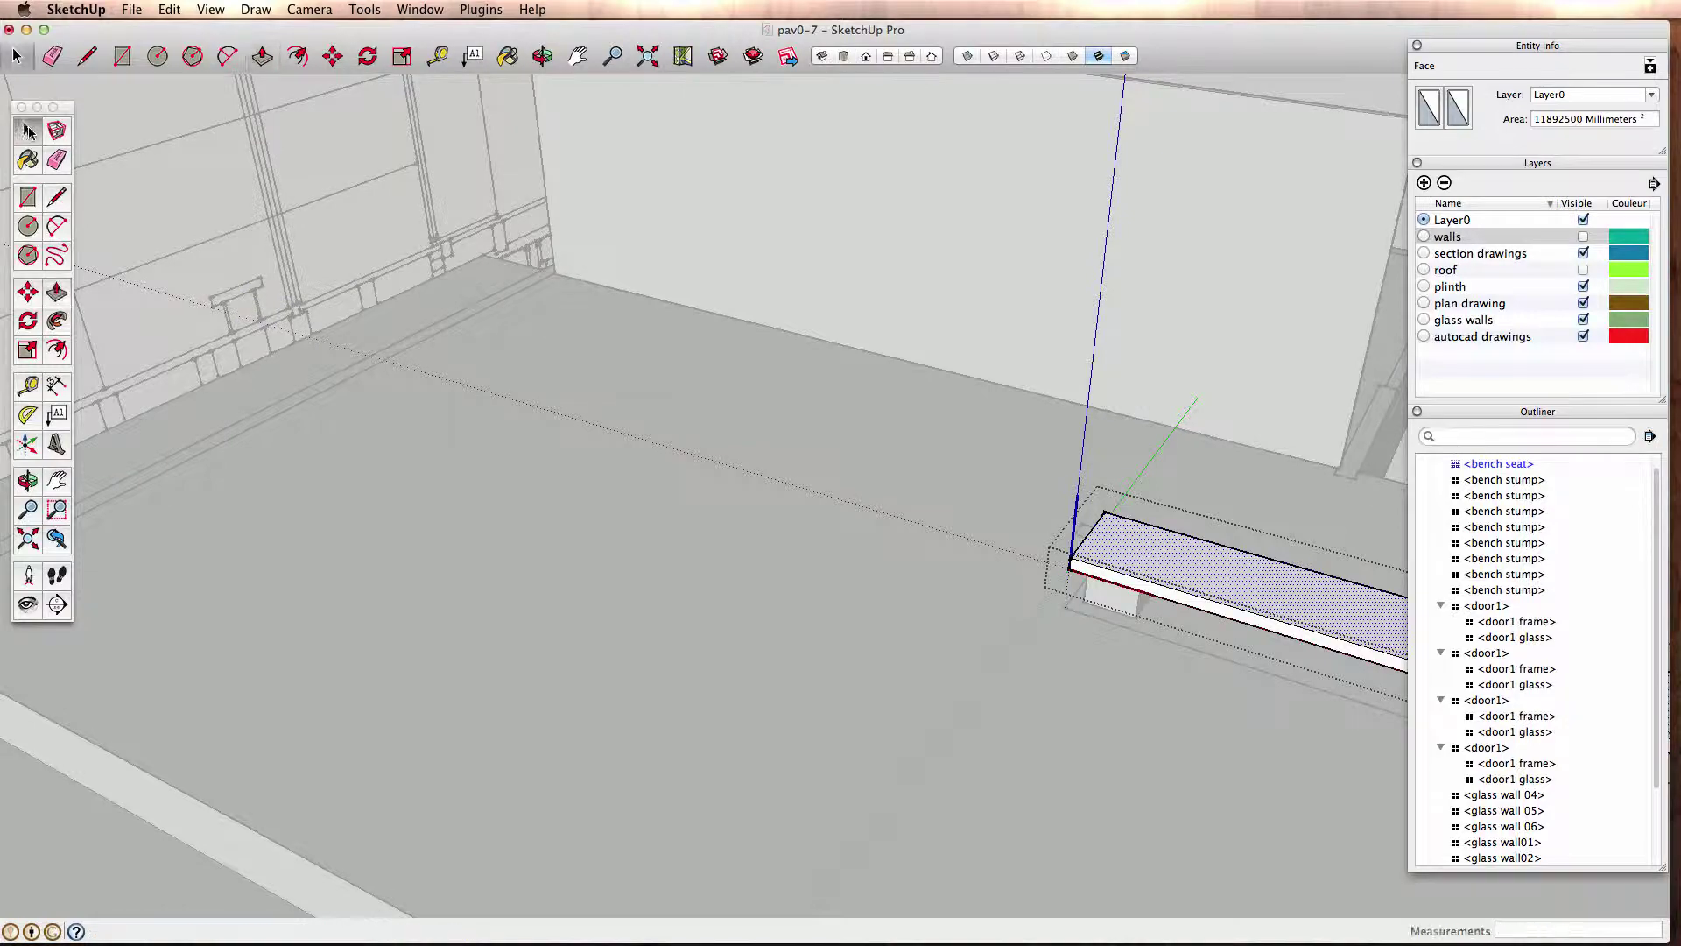
{"action": "scroll", "coordinate": [928, 575], "scroll_direction": "down", "scroll_amount": 2}
{"action": "left_click", "coordinate": [947, 634]}
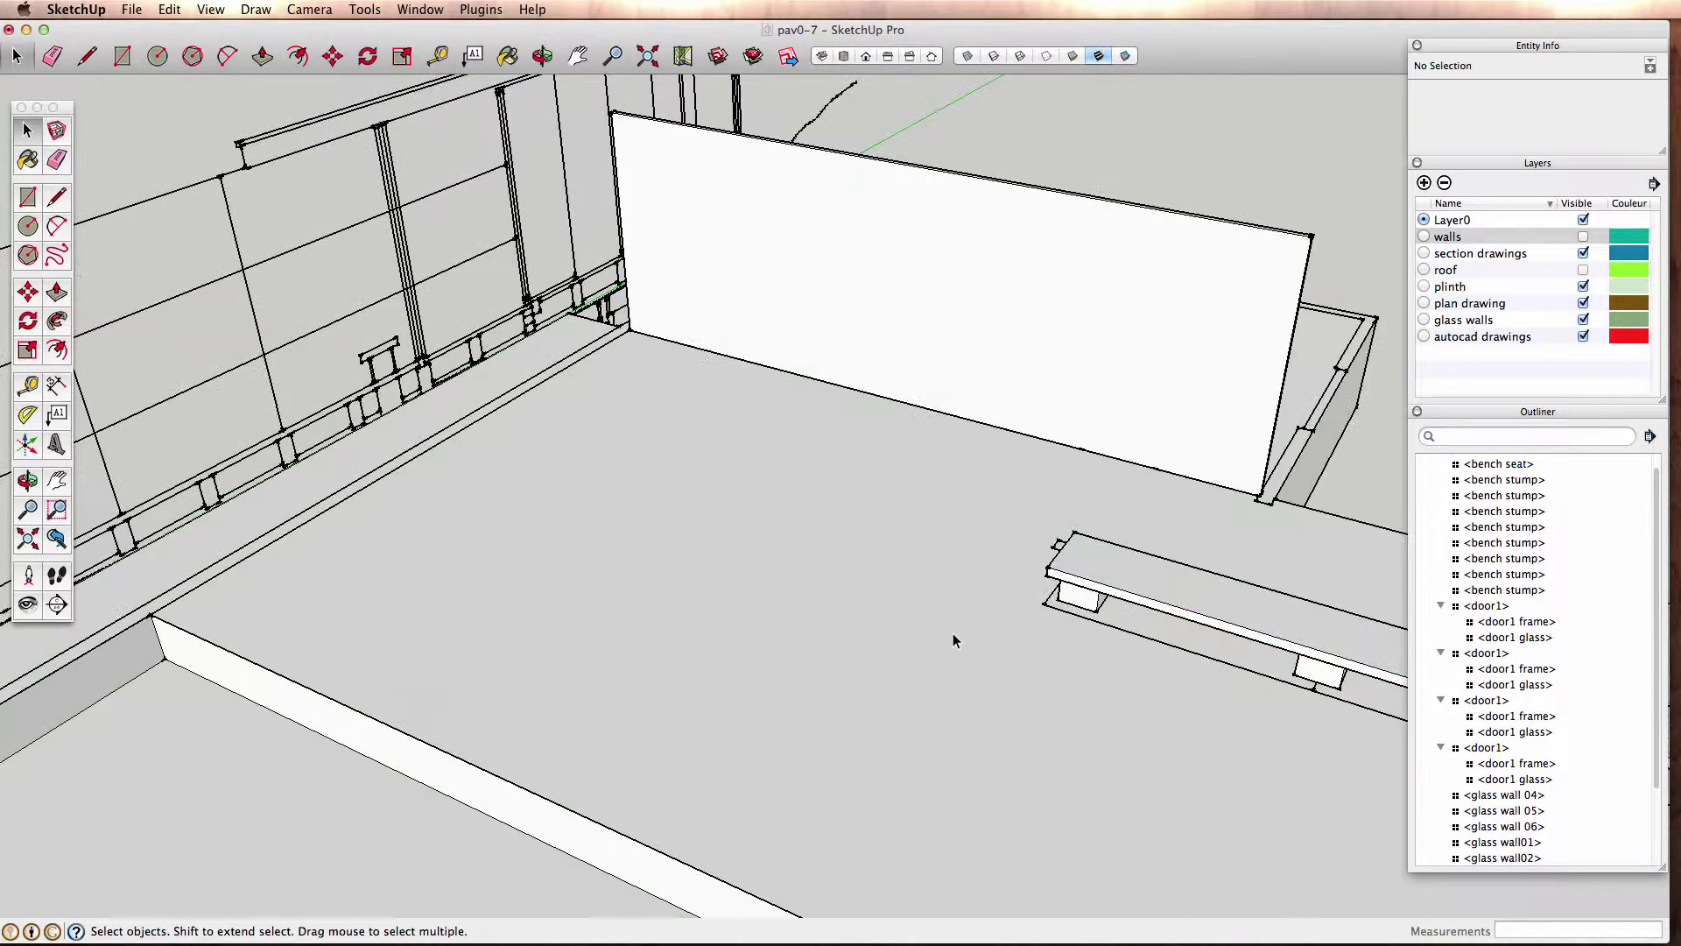
{"action": "mouse_move", "coordinate": [935, 628]}
{"action": "middle_mouse_down"}
{"action": "mouse_move", "coordinate": [621, 473]}
{"action": "mouse_move", "coordinate": [1126, 582]}
{"action": "mouse_move", "coordinate": [638, 488]}
{"action": "mouse_move", "coordinate": [875, 552]}
{"action": "mouse_move", "coordinate": [1182, 676]}
{"action": "mouse_move", "coordinate": [906, 613]}
{"action": "middle_mouse_up"}
{"action": "mouse_move", "coordinate": [335, 551]}
{"action": "middle_mouse_down"}
{"action": "mouse_move", "coordinate": [811, 477]}
{"action": "mouse_move", "coordinate": [424, 735]}
{"action": "mouse_move", "coordinate": [454, 660]}
{"action": "mouse_move", "coordinate": [1006, 481]}
{"action": "mouse_move", "coordinate": [937, 521]}
{"action": "middle_mouse_up"}
{"action": "left_click", "coordinate": [301, 9]}
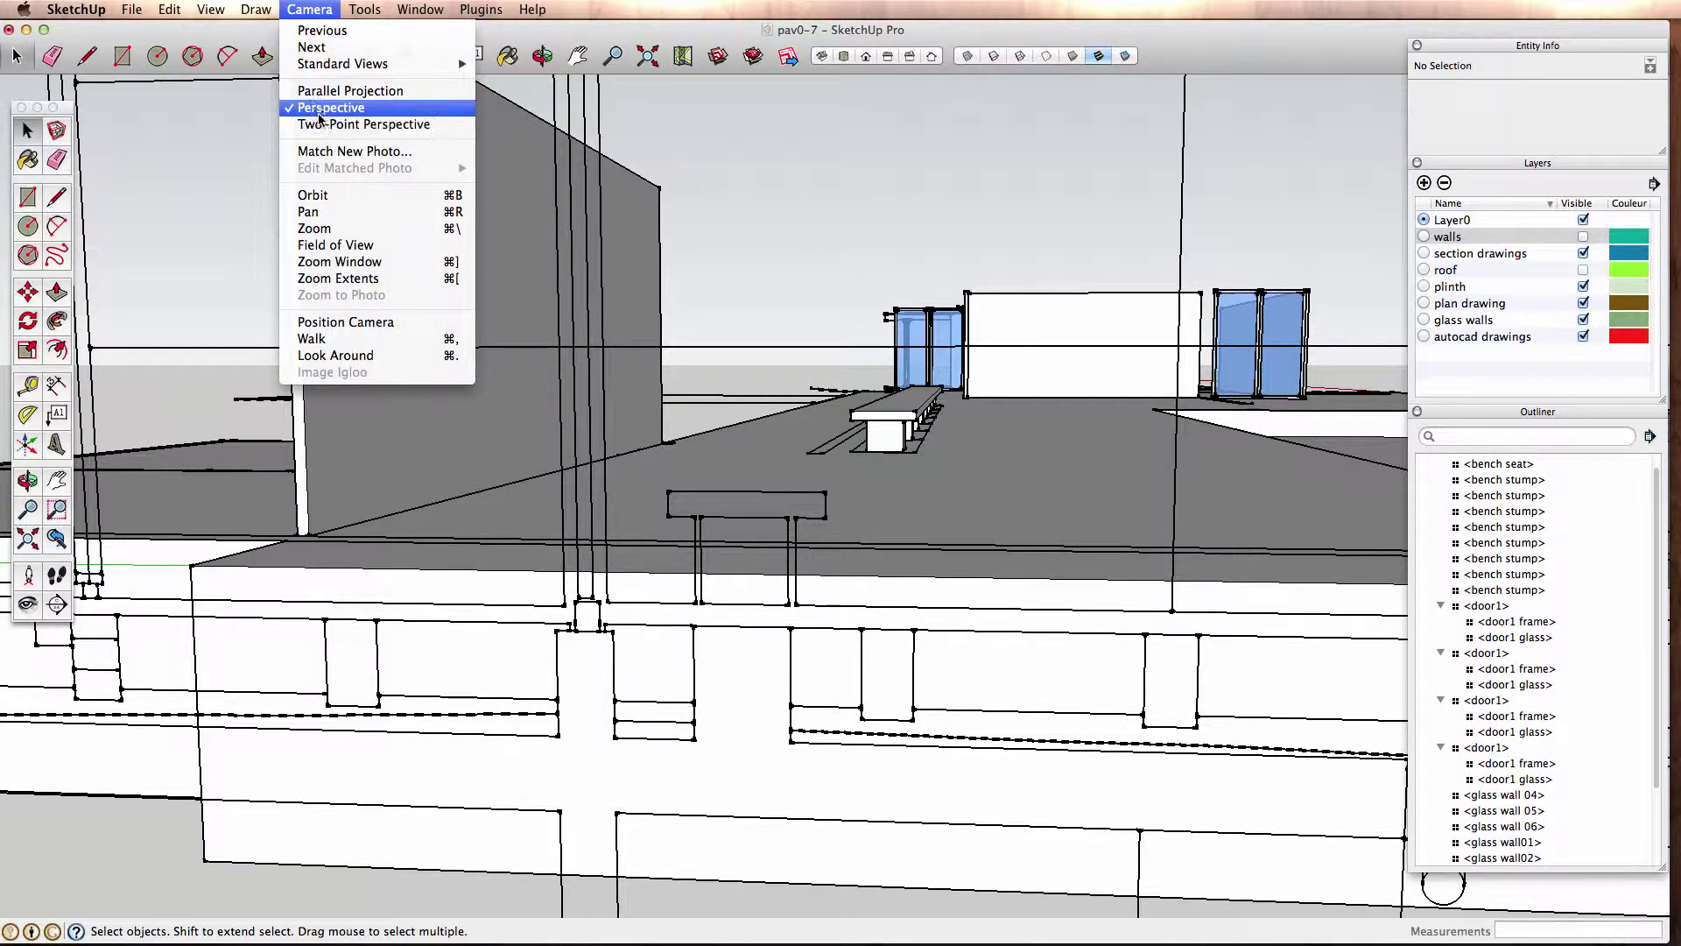
{"action": "left_click", "coordinate": [340, 92]}
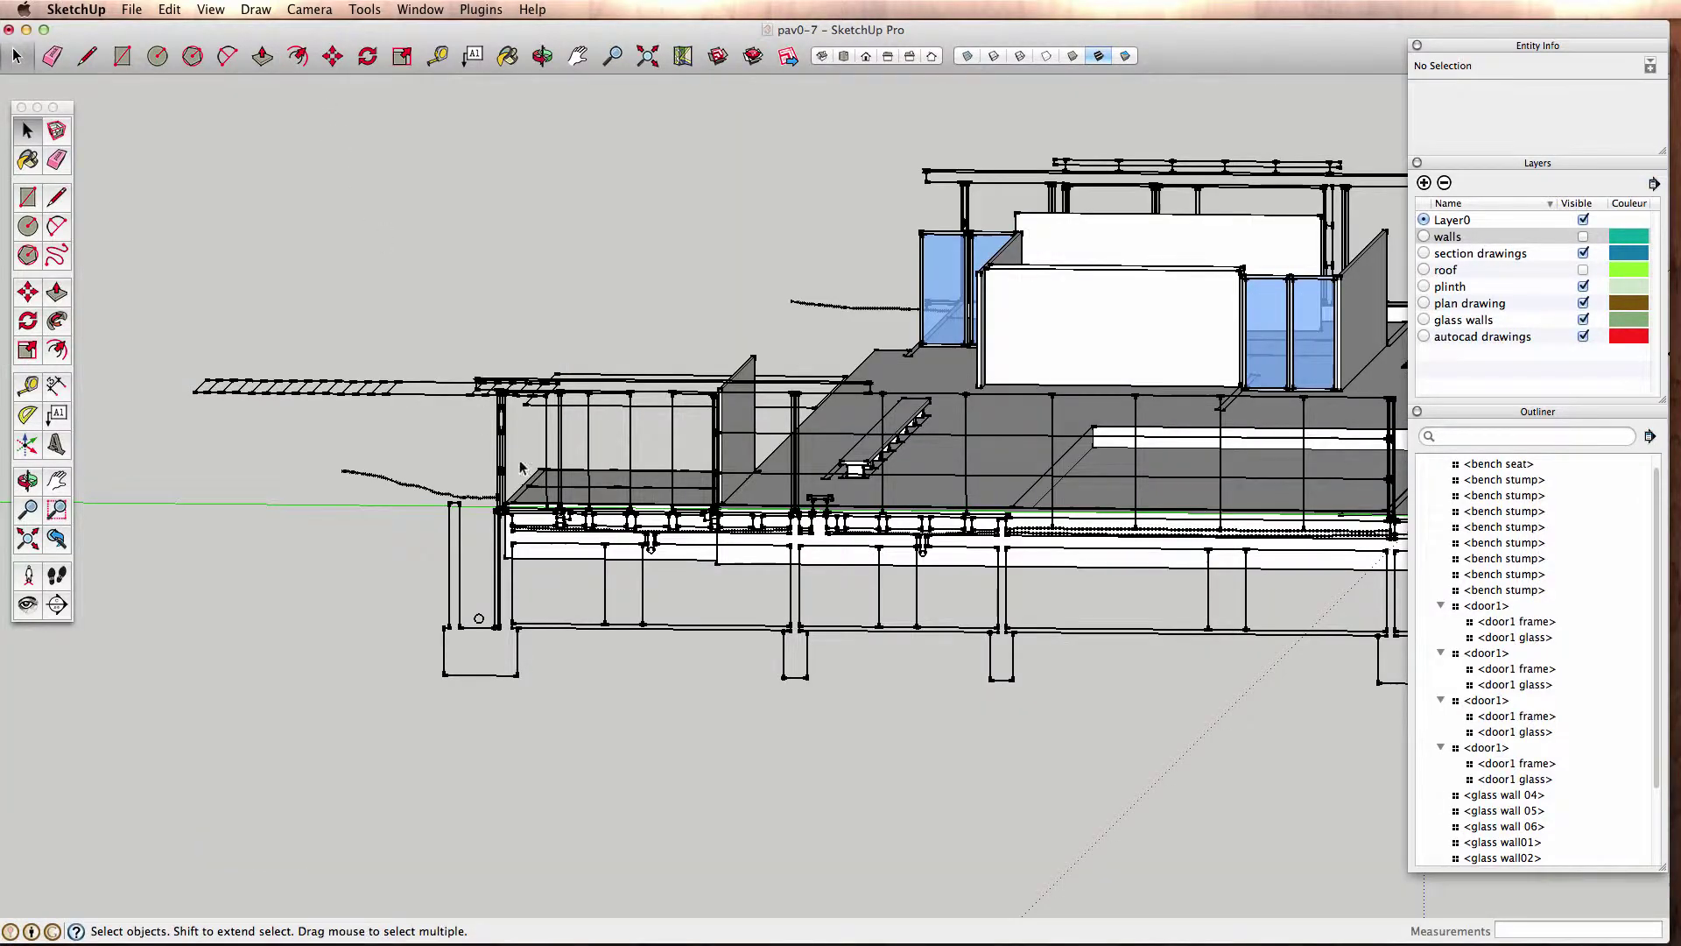
{"action": "middle_click_drag", "start_coordinate": [520, 467], "coordinate": [714, 551]}
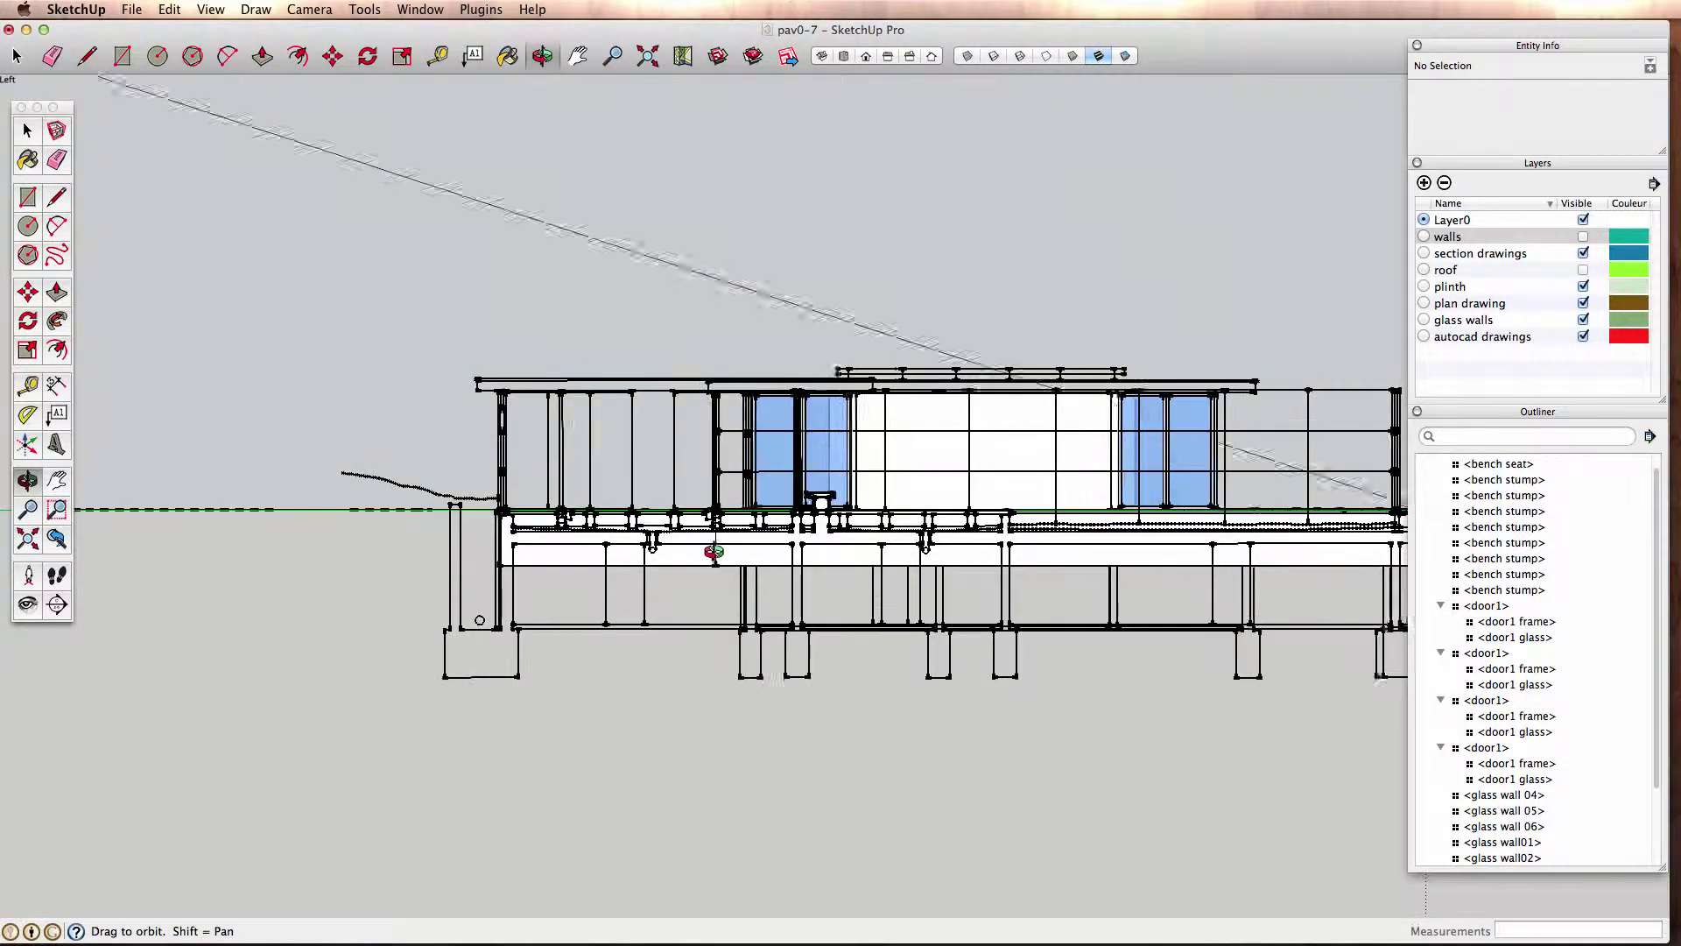
{"action": "scroll", "coordinate": [814, 490], "scroll_direction": "up", "scroll_amount": 1}
{"action": "scroll", "coordinate": [823, 472], "scroll_direction": "up", "scroll_amount": 3}
{"action": "scroll", "coordinate": [832, 456], "scroll_direction": "up", "scroll_amount": 3}
{"action": "scroll", "coordinate": [836, 441], "scroll_direction": "up", "scroll_amount": 3}
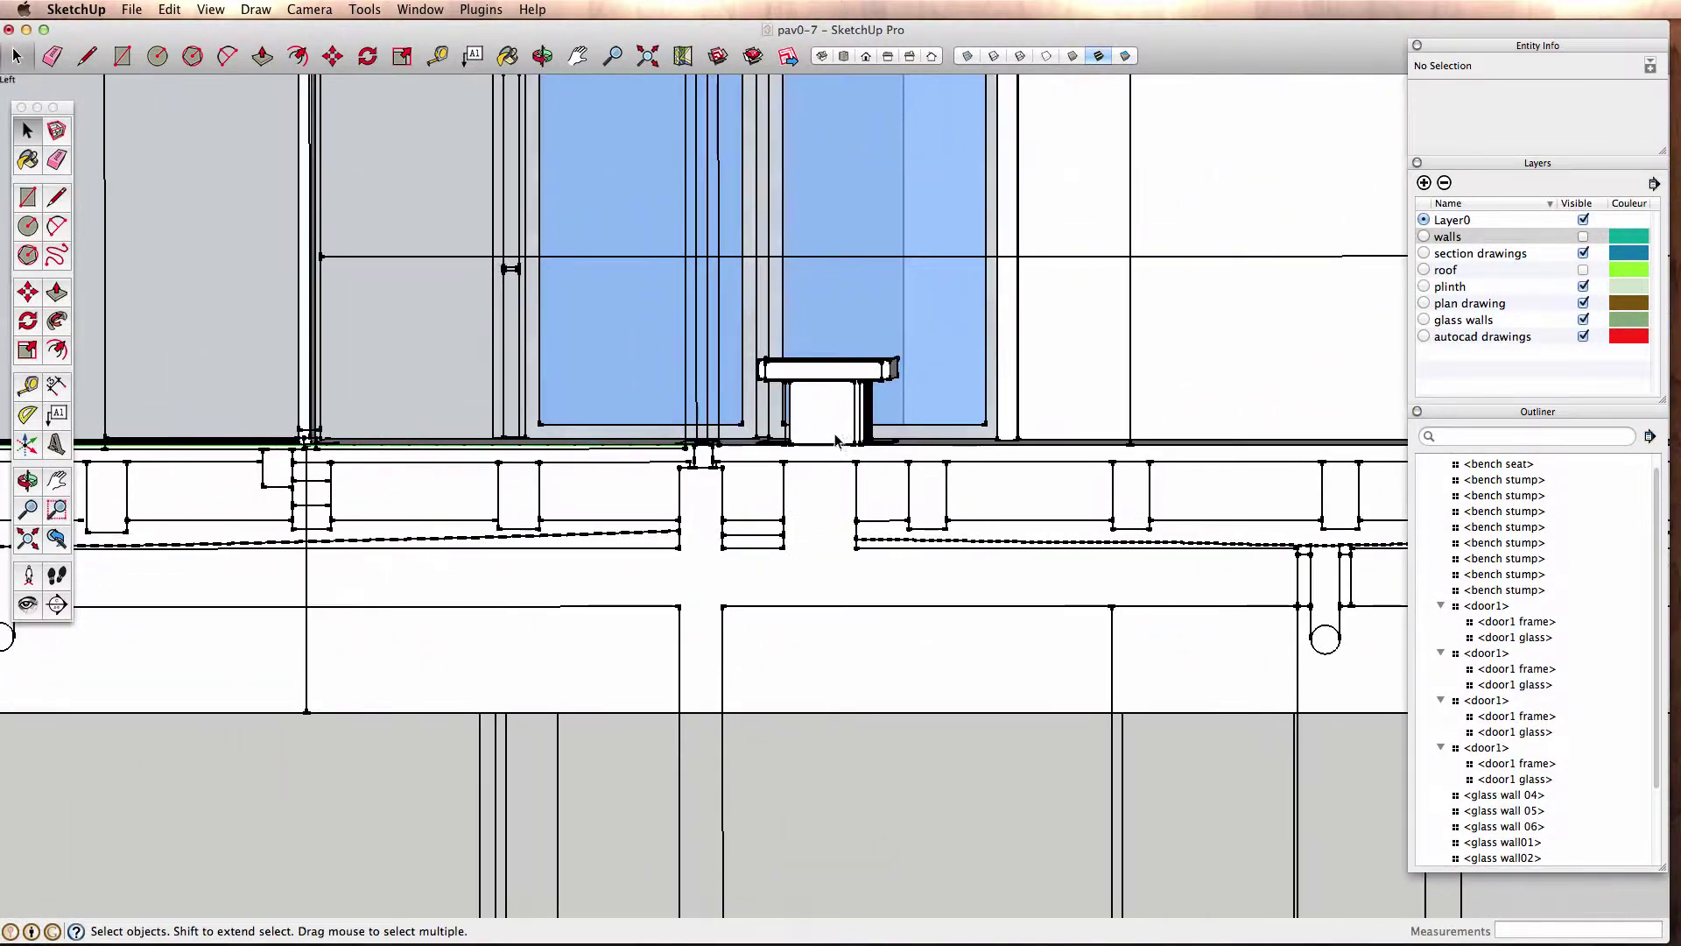
{"action": "mouse_move", "coordinate": [836, 440]}
{"action": "middle_mouse_down"}
{"action": "mouse_move", "coordinate": [844, 465]}
{"action": "mouse_move", "coordinate": [803, 485]}
{"action": "mouse_move", "coordinate": [957, 495]}
{"action": "mouse_move", "coordinate": [879, 508]}
{"action": "mouse_move", "coordinate": [701, 455]}
{"action": "middle_mouse_up"}
{"action": "left_click", "coordinate": [306, 9]}
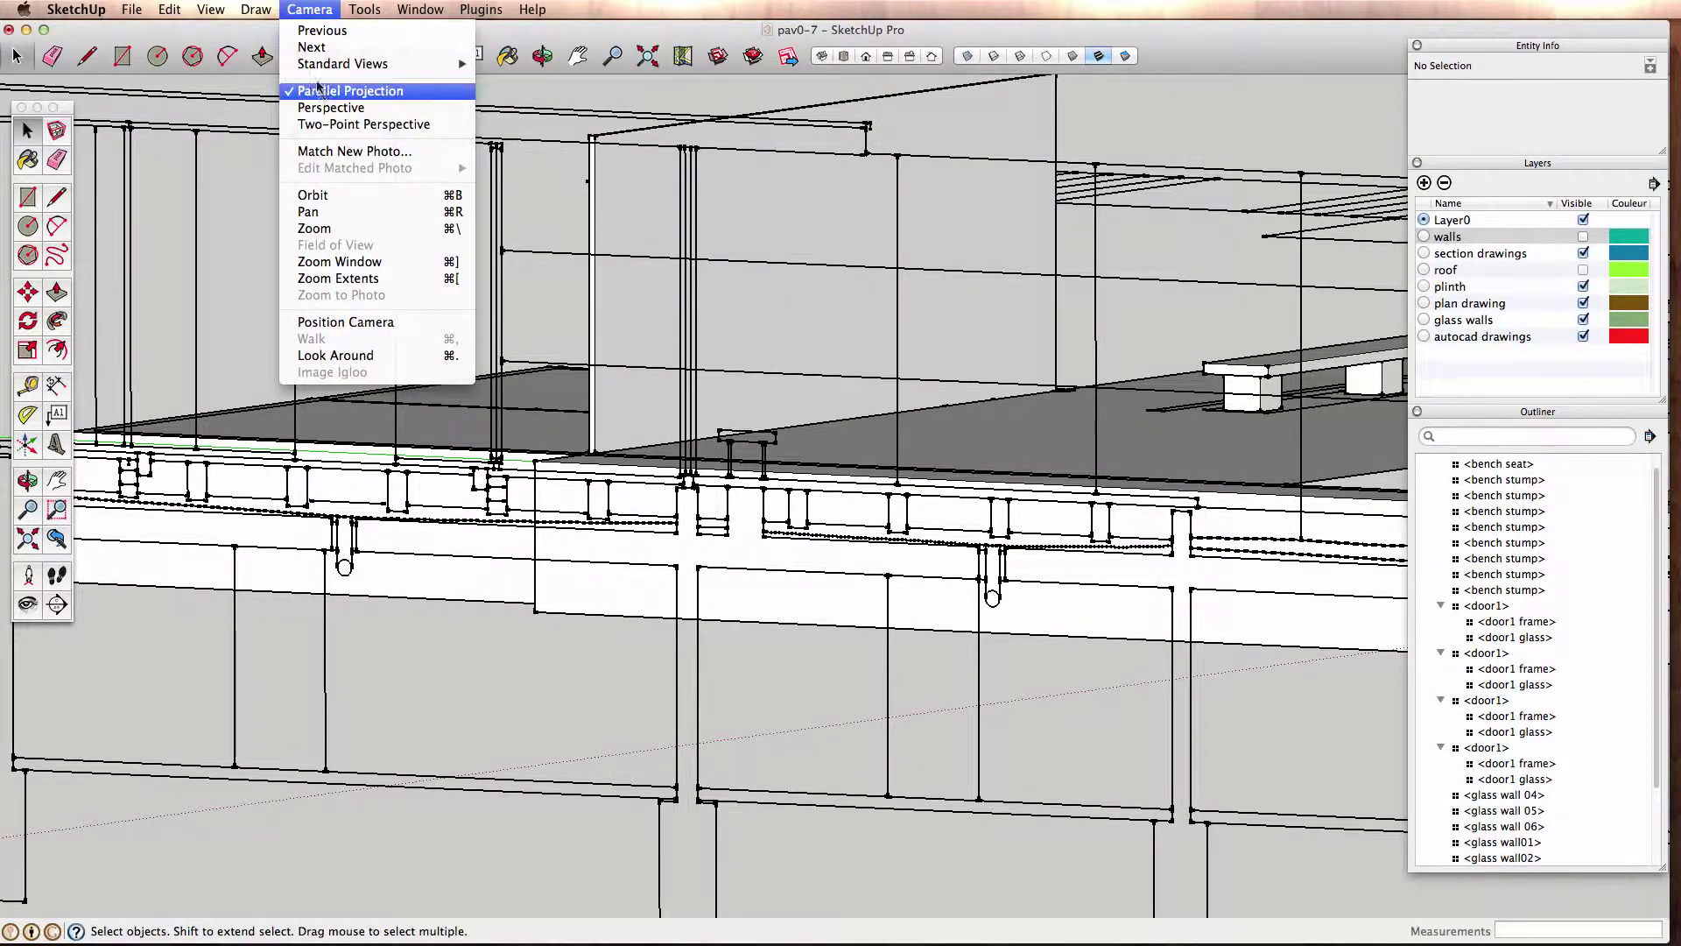
{"action": "left_click", "coordinate": [331, 107]}
{"action": "mouse_move", "coordinate": [856, 465]}
{"action": "middle_mouse_down"}
{"action": "mouse_move", "coordinate": [871, 497]}
{"action": "mouse_move", "coordinate": [1223, 479]}
{"action": "mouse_move", "coordinate": [969, 544]}
{"action": "mouse_move", "coordinate": [655, 540]}
{"action": "mouse_move", "coordinate": [589, 552]}
{"action": "mouse_move", "coordinate": [555, 581]}
{"action": "mouse_move", "coordinate": [765, 581]}
{"action": "mouse_move", "coordinate": [768, 528]}
{"action": "middle_mouse_up"}
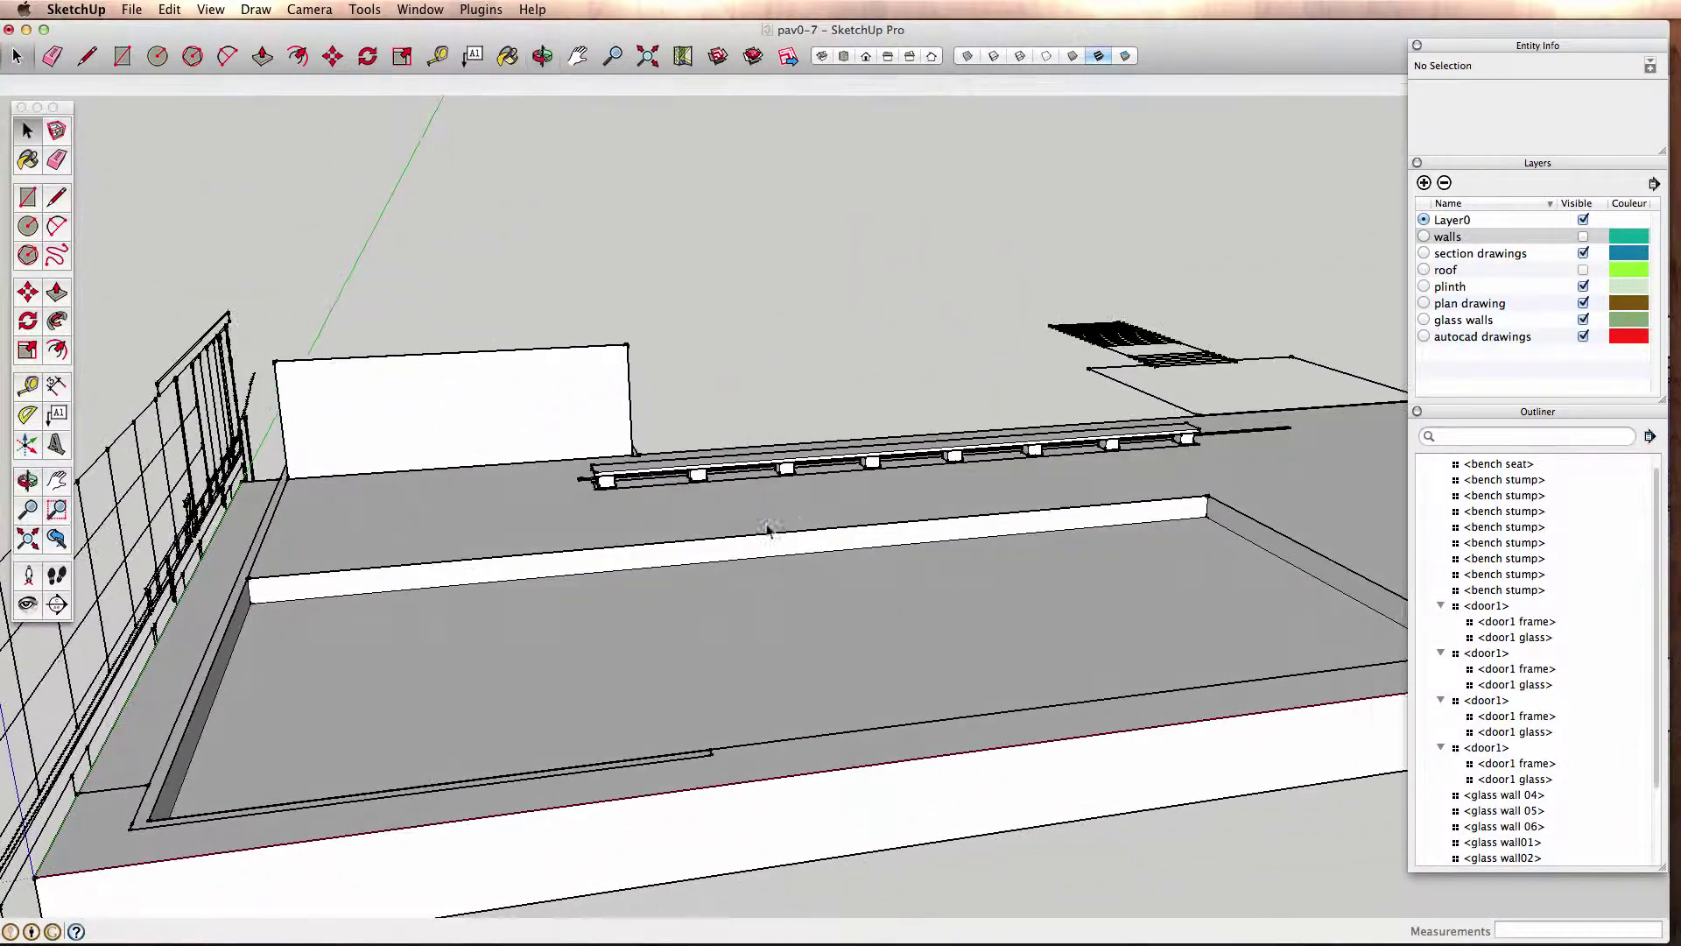
Make the 'walls' layer visible and orbit out to an overview of the whole pavilion
{"action": "left_click", "coordinate": [1583, 237]}
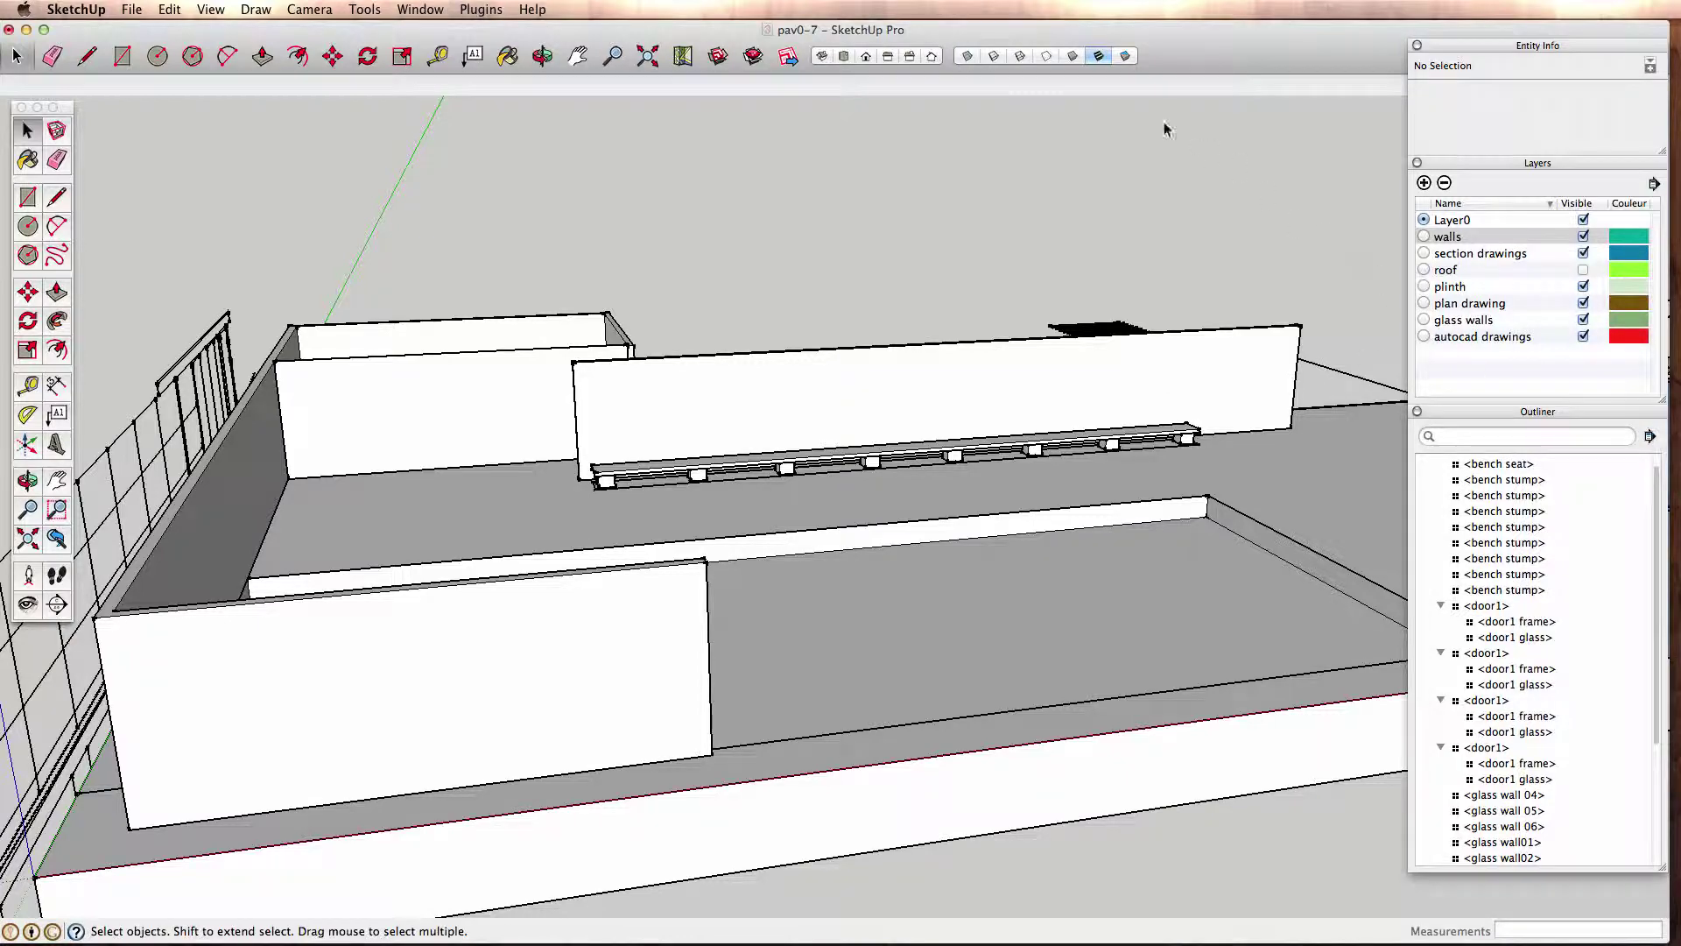
{"action": "left_click", "coordinate": [829, 60]}
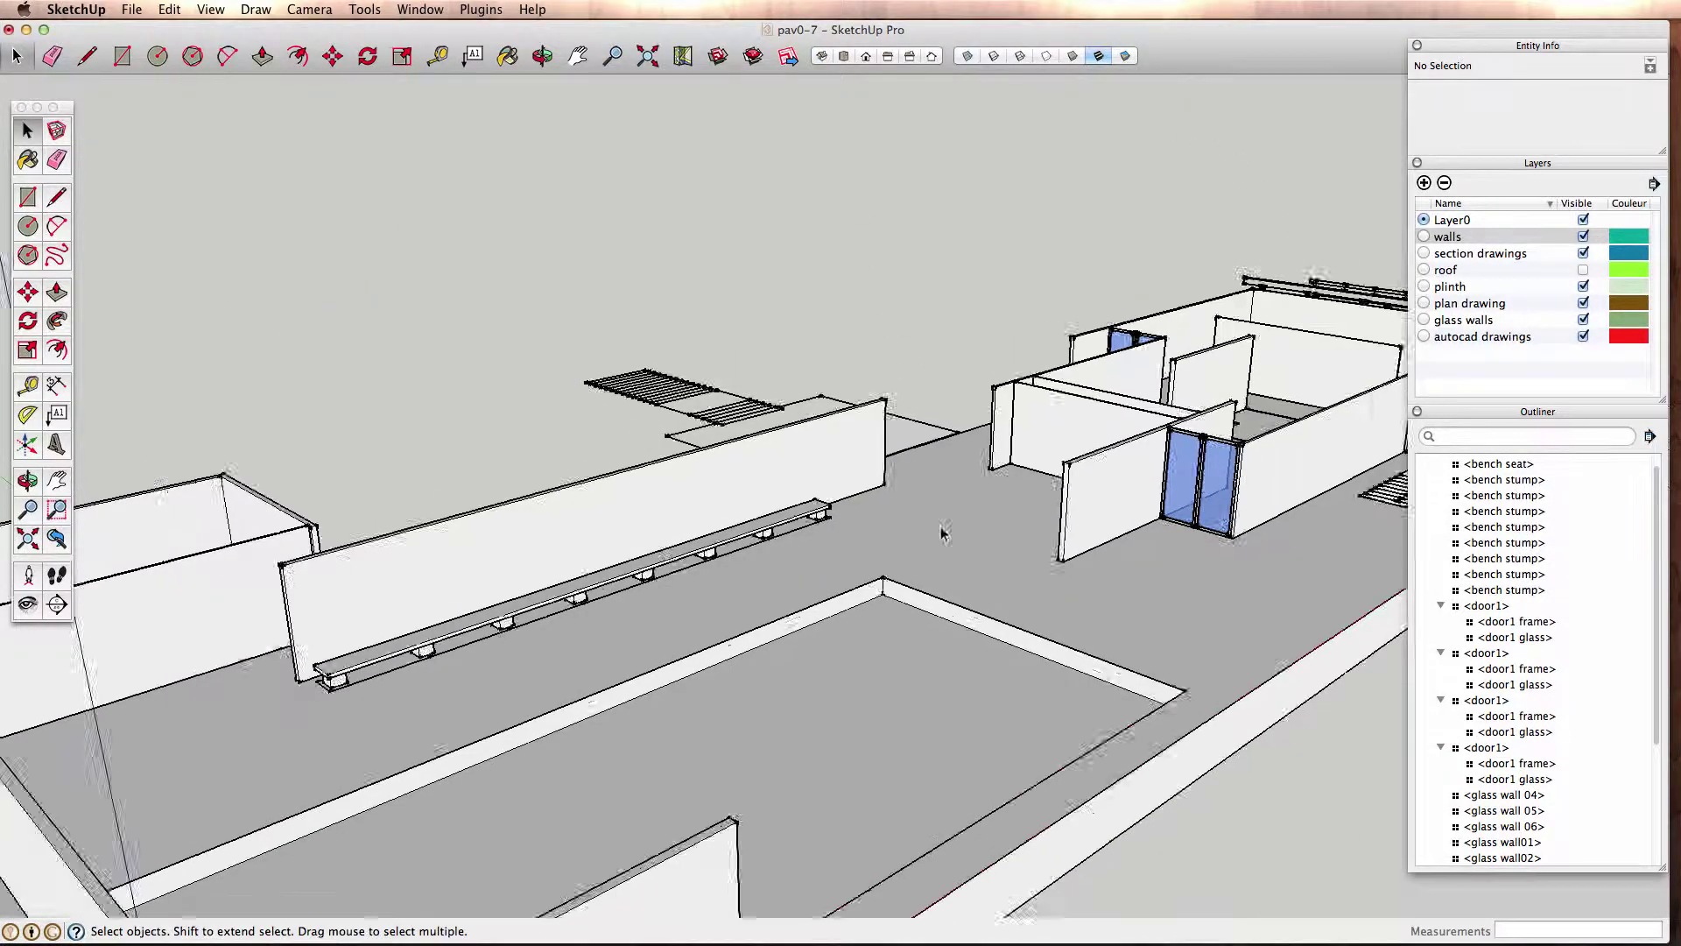
{"action": "mouse_move", "coordinate": [931, 528]}
{"action": "middle_mouse_down"}
{"action": "mouse_move", "coordinate": [908, 627]}
{"action": "mouse_move", "coordinate": [883, 651]}
{"action": "mouse_move", "coordinate": [855, 556]}
{"action": "mouse_move", "coordinate": [532, 608]}
{"action": "mouse_move", "coordinate": [366, 595]}
{"action": "middle_mouse_up"}
{"action": "mouse_move", "coordinate": [962, 580]}
{"action": "middle_mouse_down"}
{"action": "mouse_move", "coordinate": [938, 570]}
{"action": "mouse_move", "coordinate": [841, 627]}
{"action": "mouse_move", "coordinate": [814, 555]}
{"action": "mouse_move", "coordinate": [799, 576]}
{"action": "middle_mouse_up"}
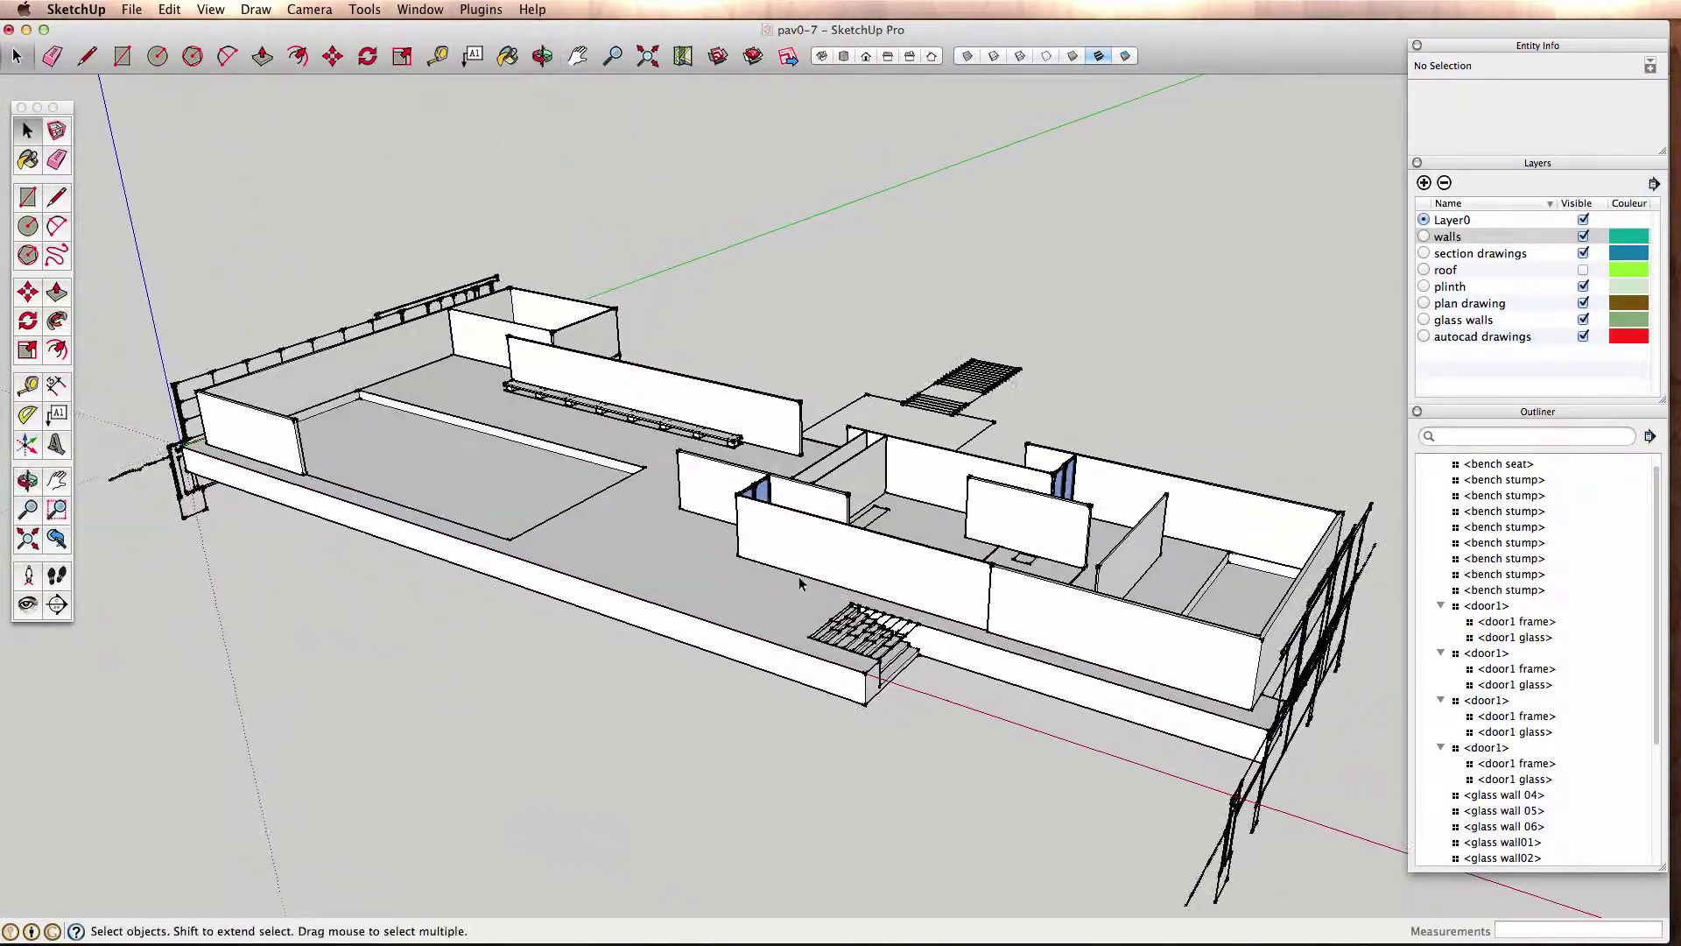
{"action": "left_click", "coordinate": [132, 10]}
Save the model as pav0-8, renaming it from pav0-7
{"action": "left_click", "coordinate": [179, 127]}
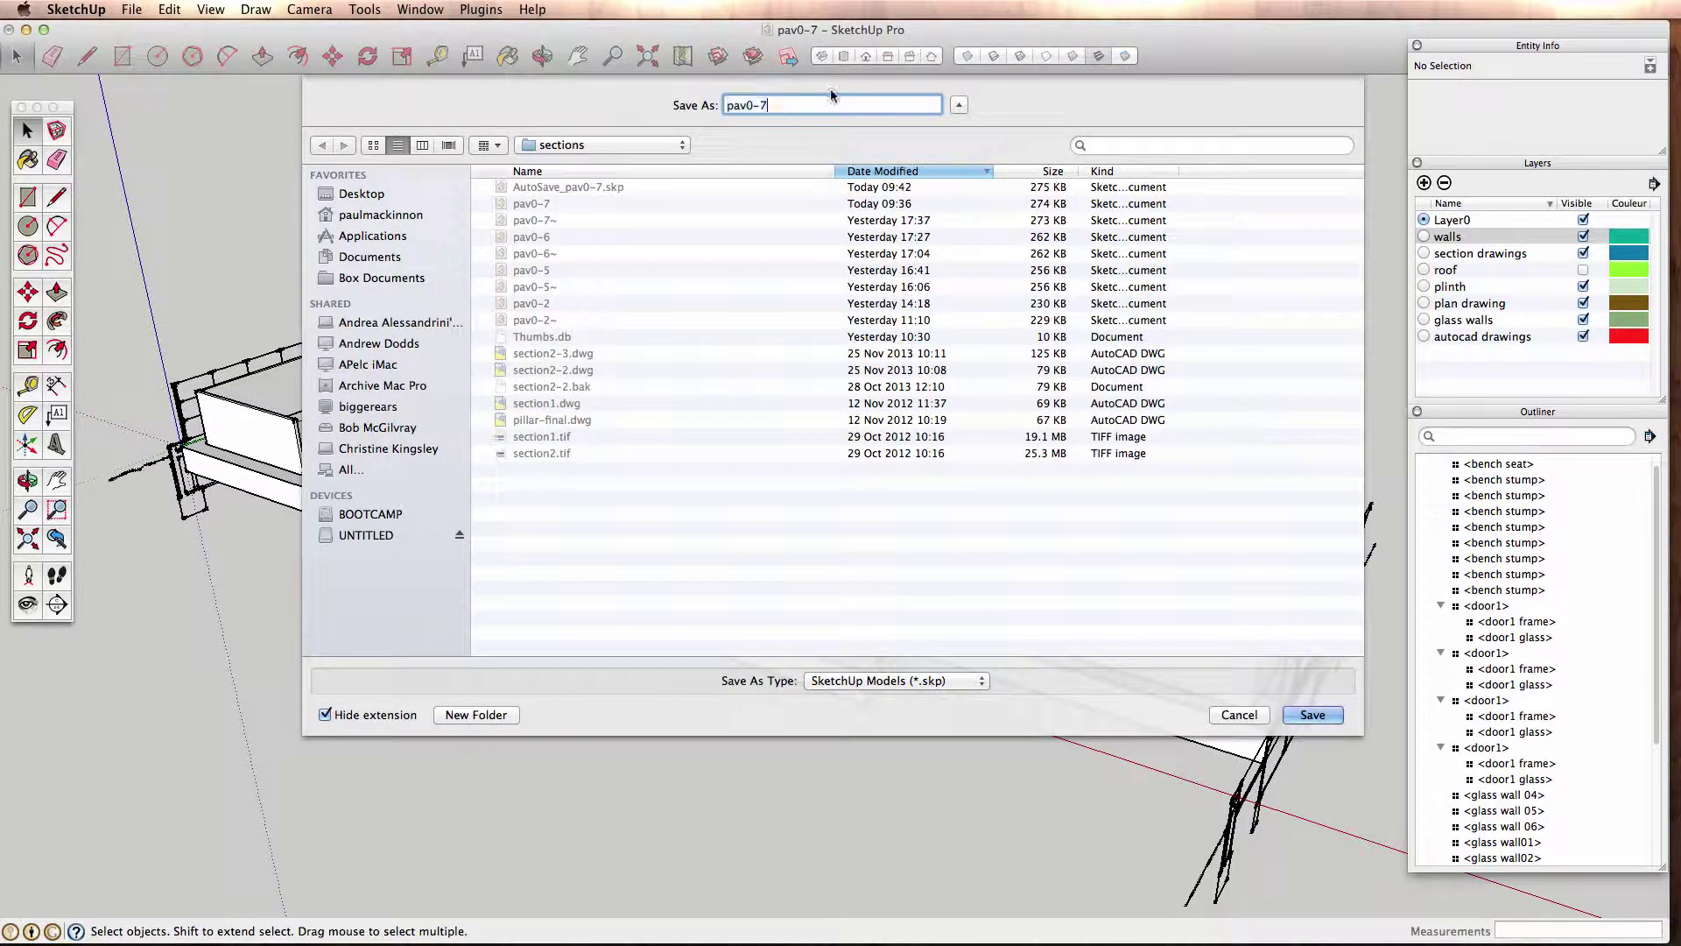
{"action": "key", "text": "BackSpace"}
{"action": "type", "text": "8"}
{"action": "key", "text": "Return"}
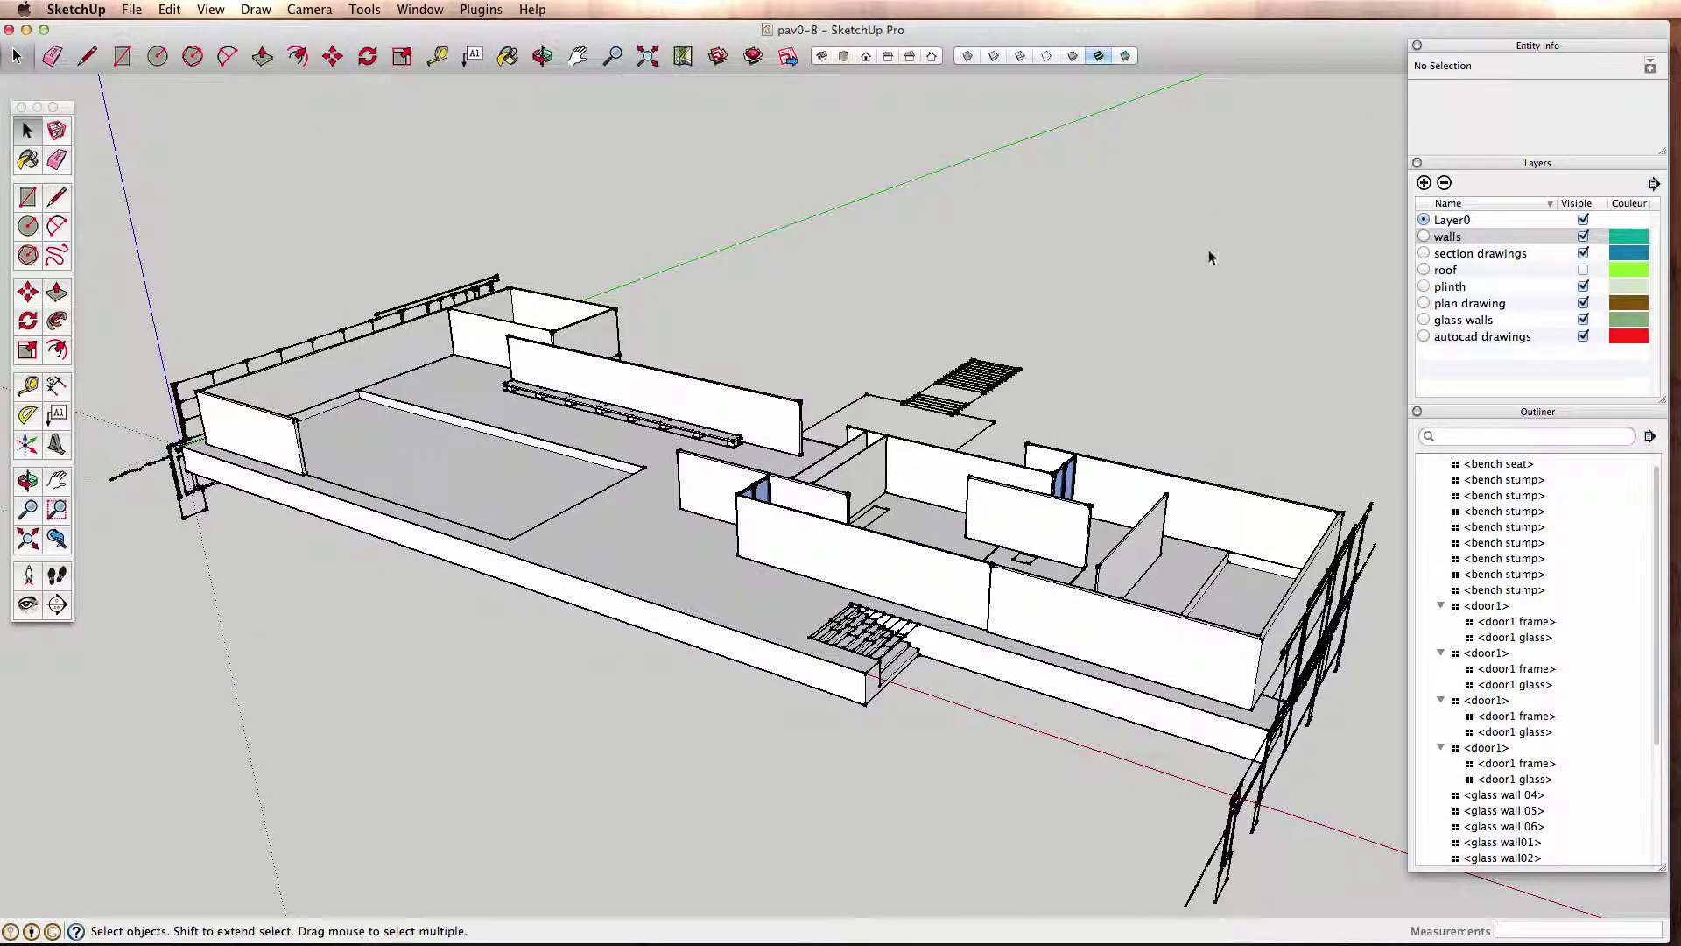